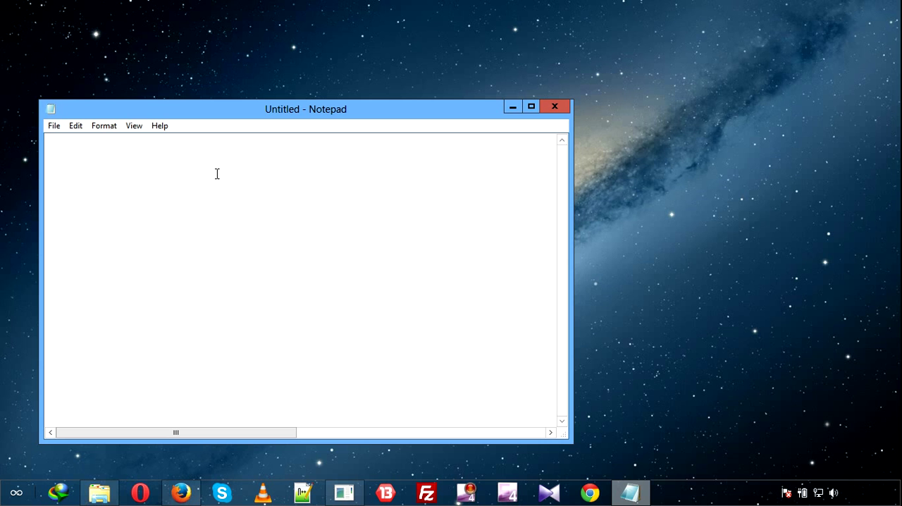
Write a line with the word "gmail", a row of dots and a sample Gmail address in the empty note.
text(gmail)
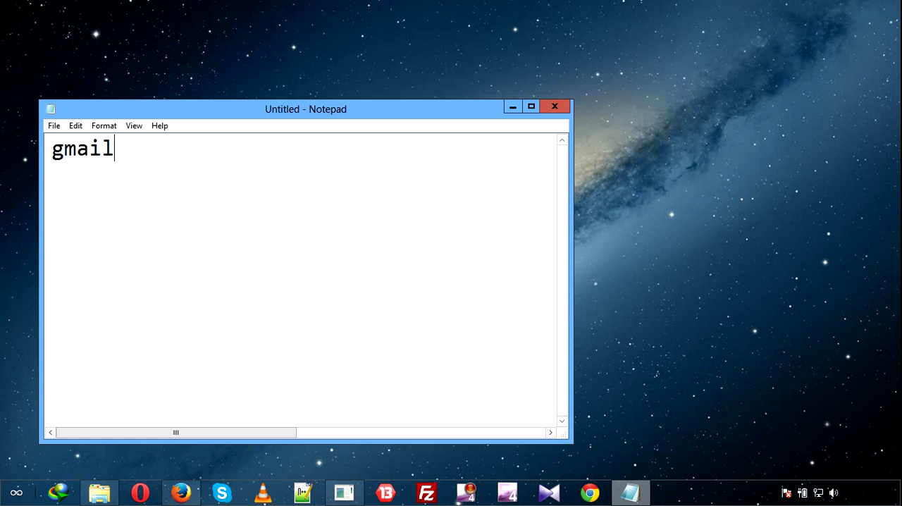
text(.......yourname@)
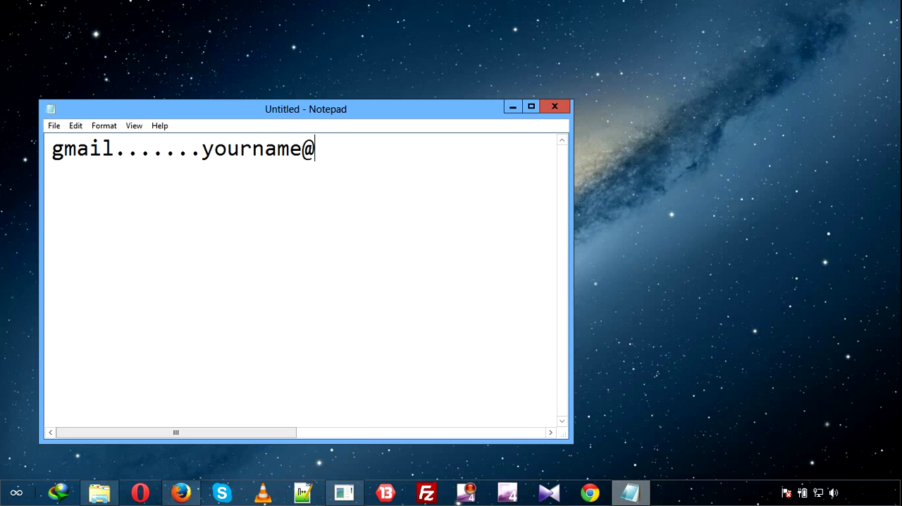
text(gmail)
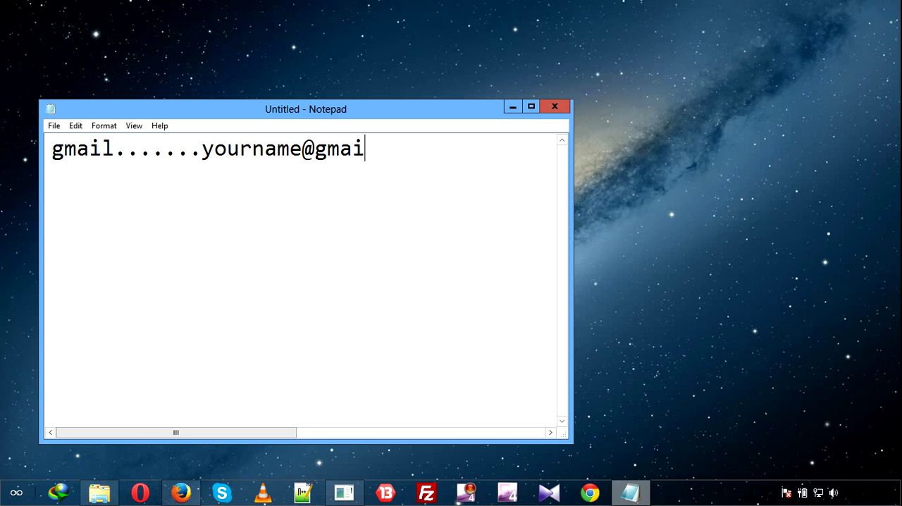
text(.com)
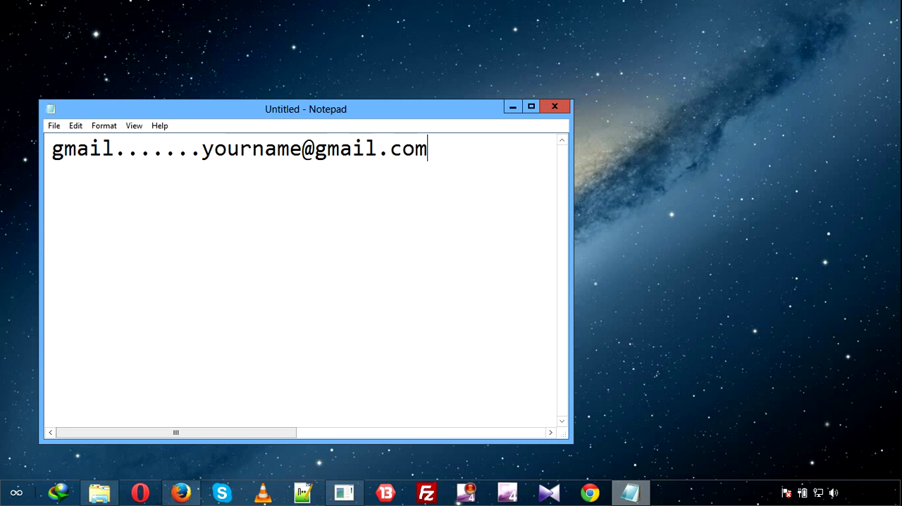
key(shift+Left)
key(shift+Left)
key(shift+Left)
key(shift+Left)
key(shift+Left)
key(shift+Left)
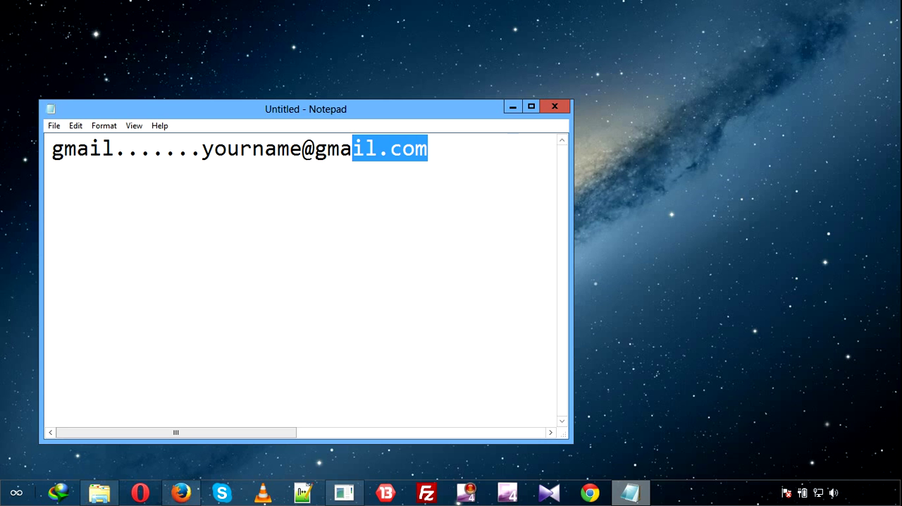
key(shift+Left)
key(shift+Left)
key(shift+Left)
key(shift+Left)
key(shift+Left)
key(shift+Left)
key(shift+Left)
key(Left)
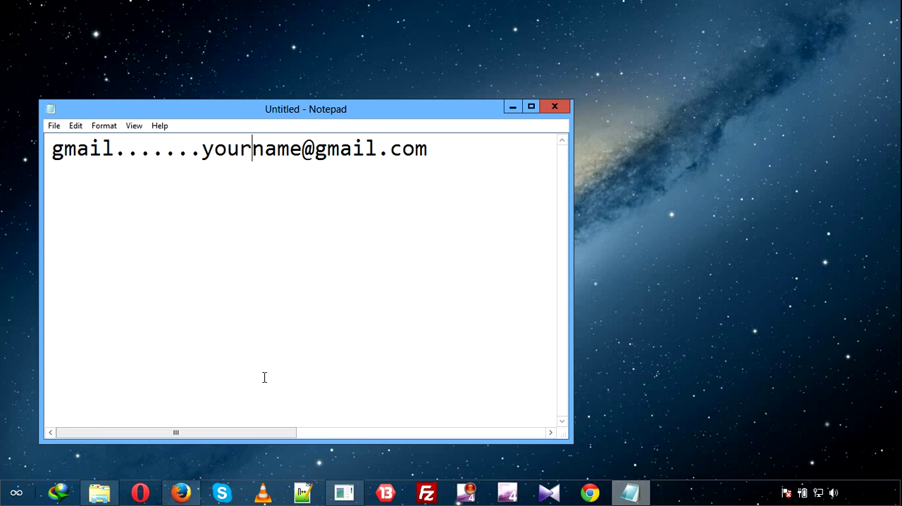
click(181, 493)
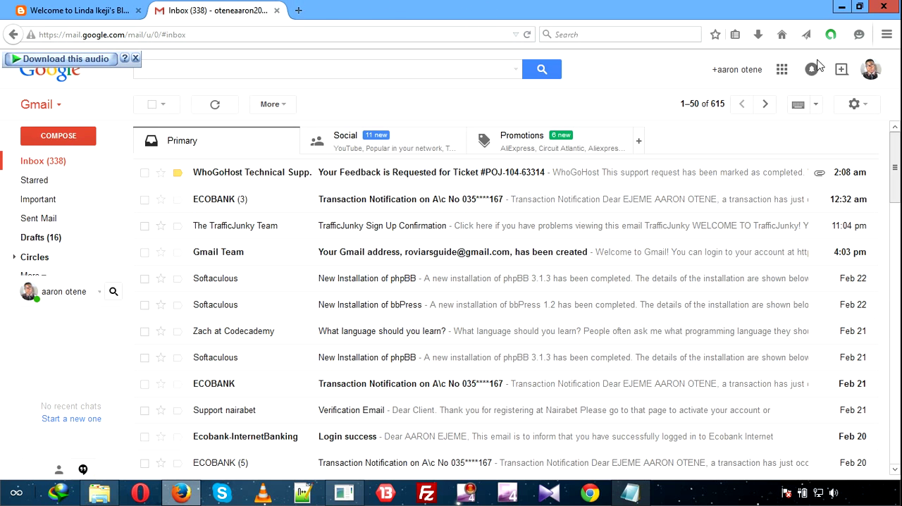
click(298, 10)
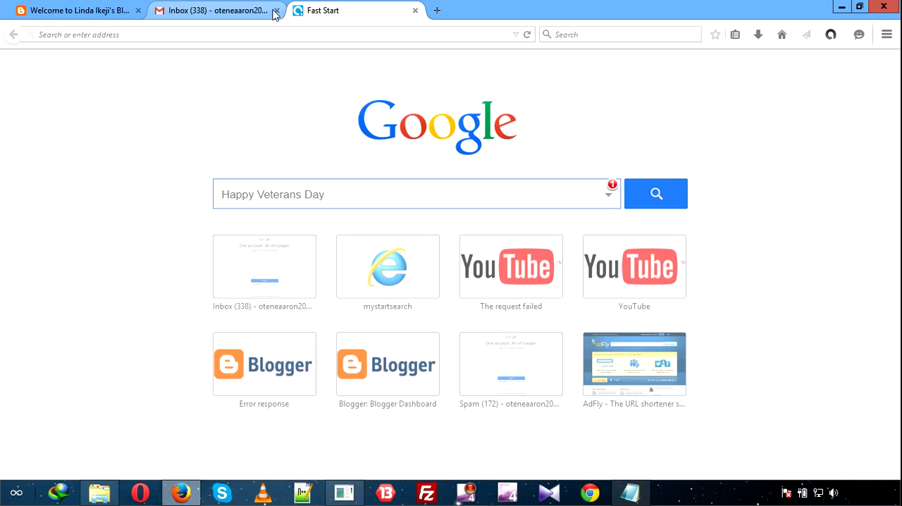
click(274, 33)
text(wwww)
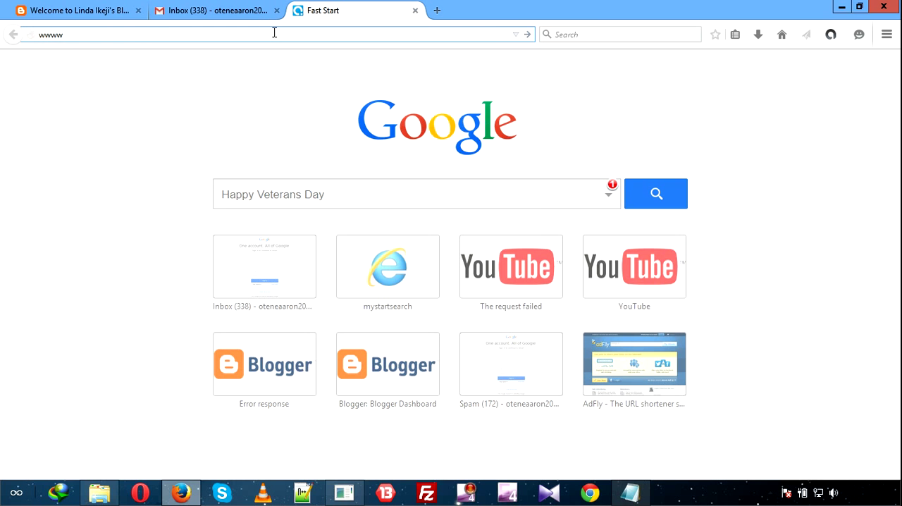
key(BackSpace)
text(.gmai)
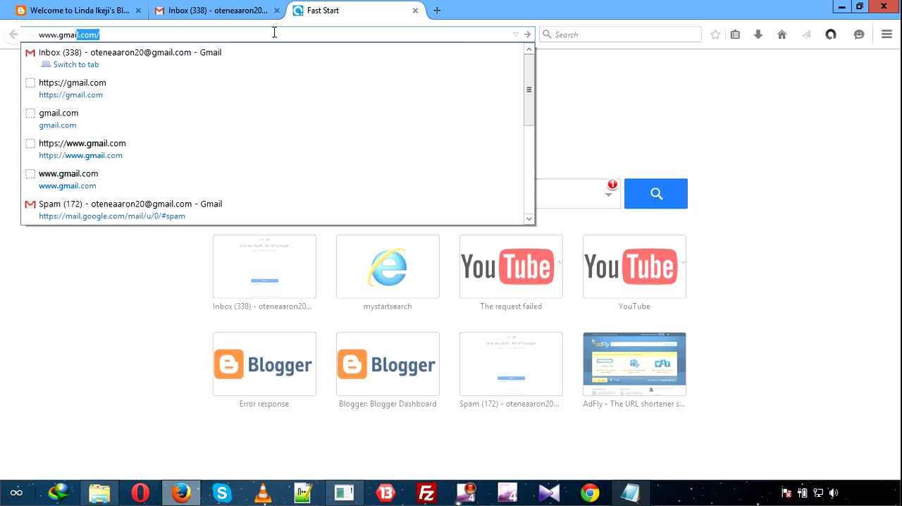
text(l.com)
key(Return)
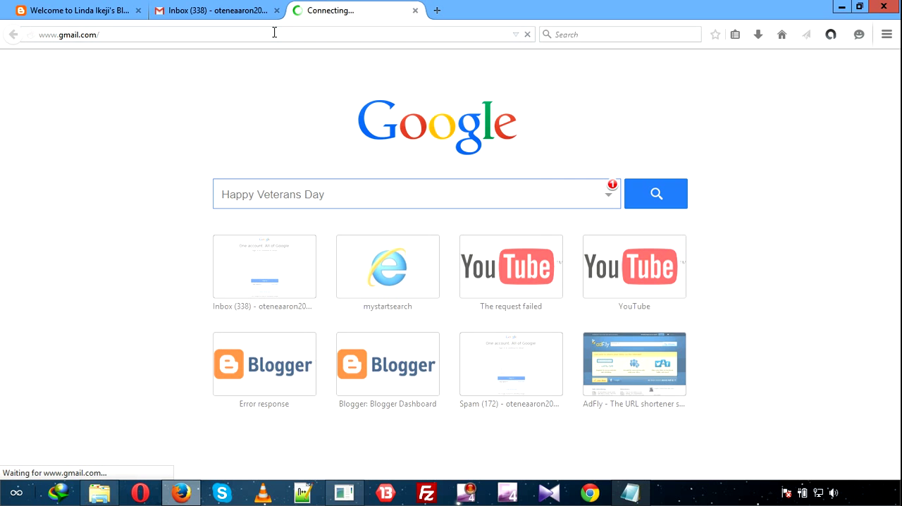
Return to the open Gmail inbox and start adding another Google account.
click(252, 21)
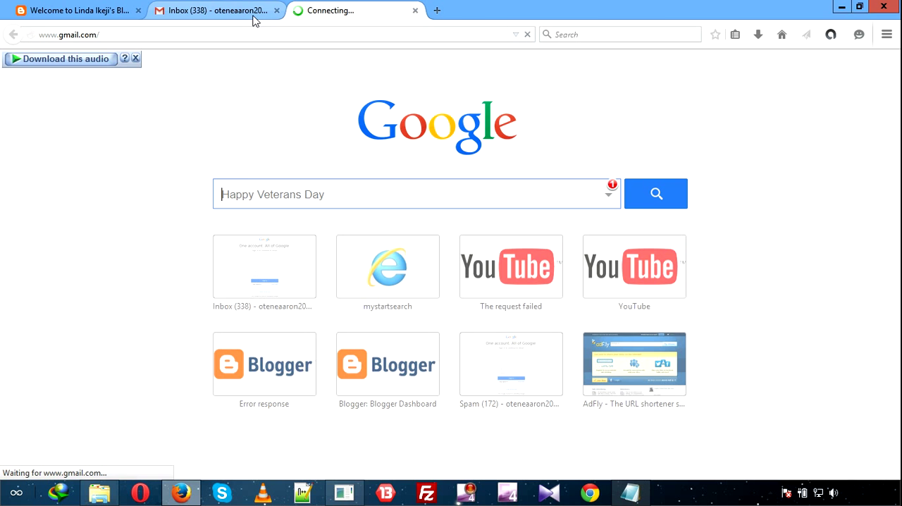
click(296, 18)
click(226, 20)
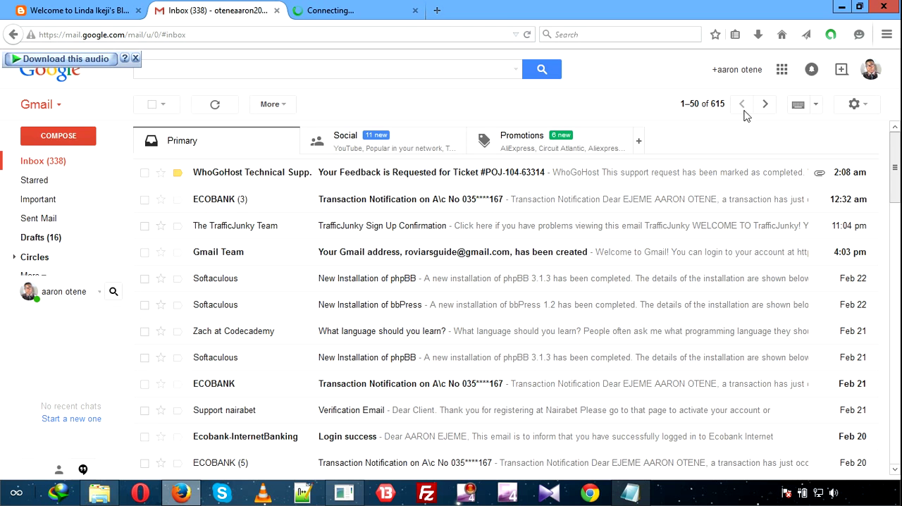
click(878, 72)
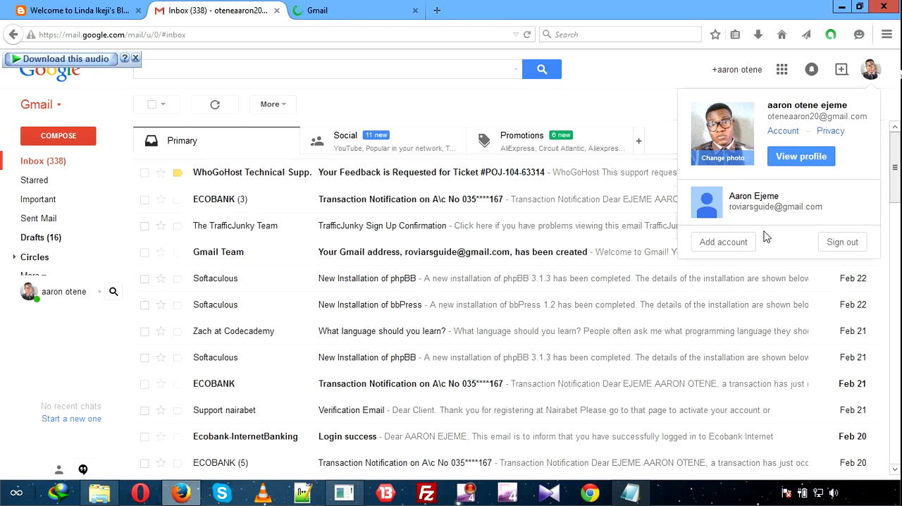
click(723, 240)
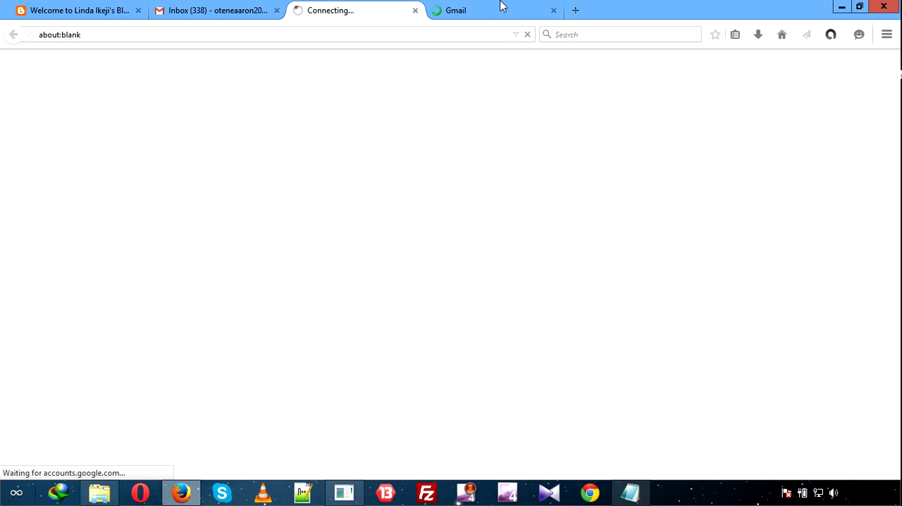
Close the extra Gmail tab that is still loading and return to the Google Accounts sign-in page.
click(501, 6)
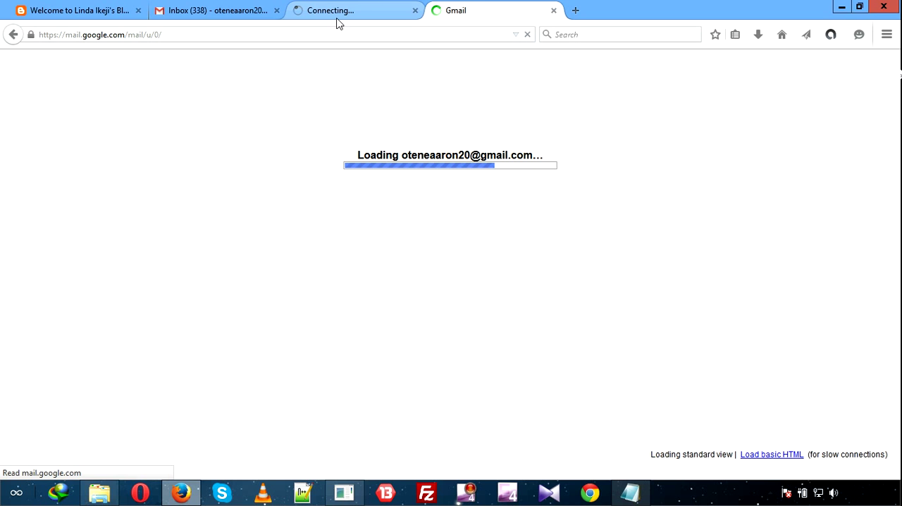
key(ctrl+w)
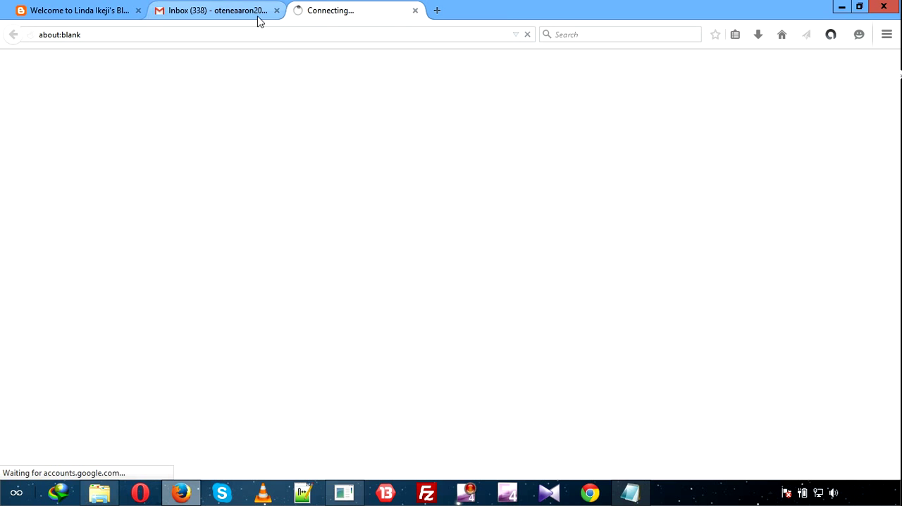
click(223, 10)
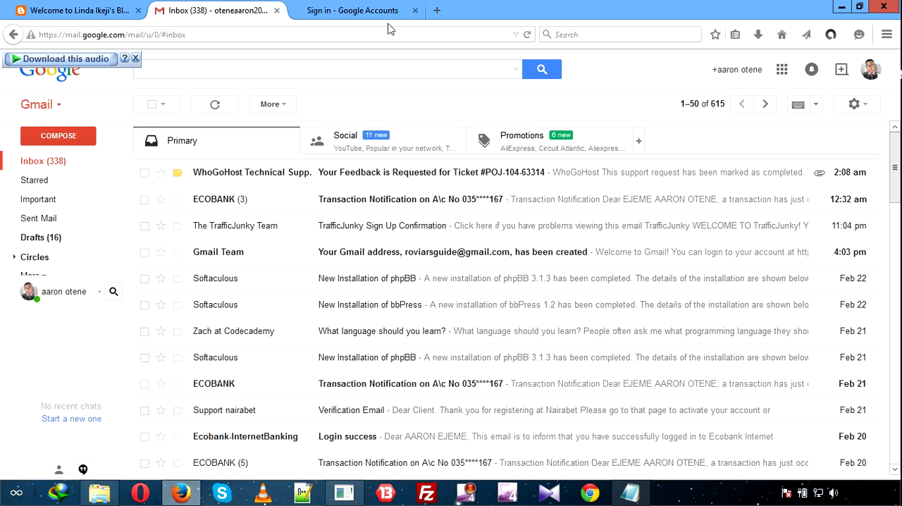
click(387, 14)
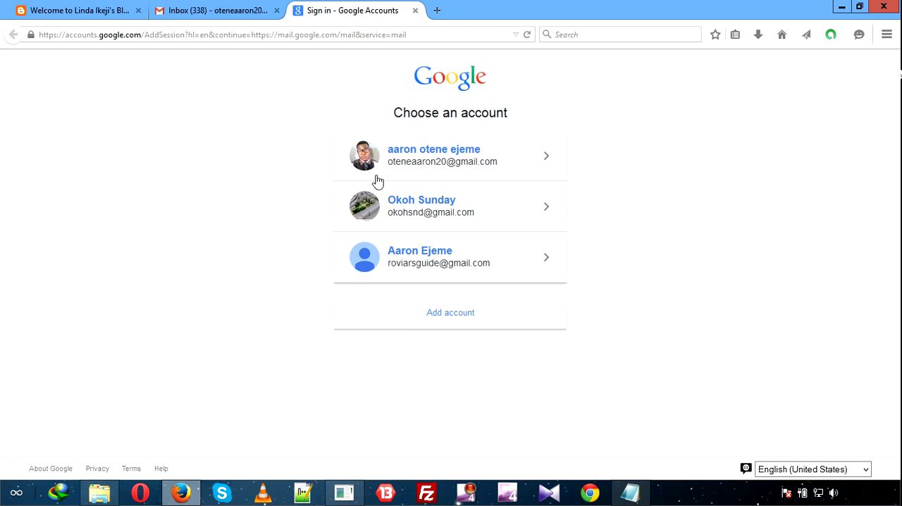
Go from adding an account to the Google account creation form, examine its required fields and close the page.
click(454, 317)
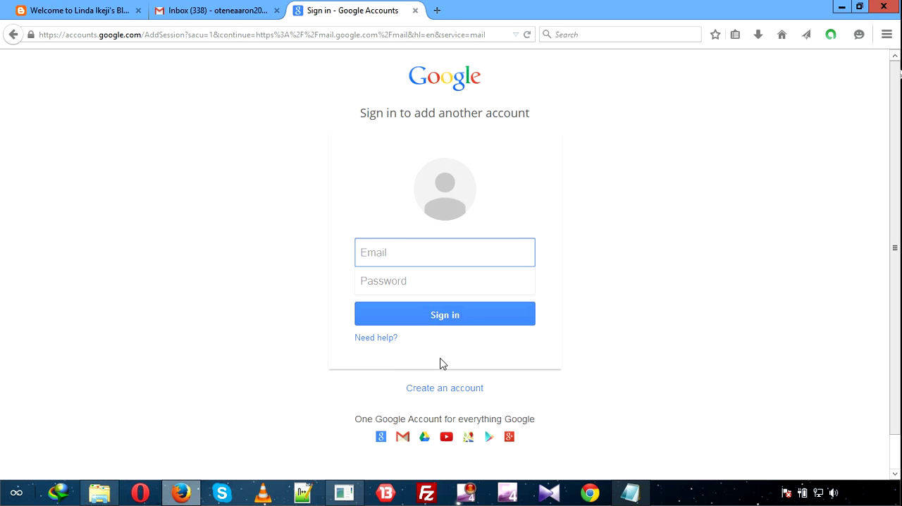
click(416, 397)
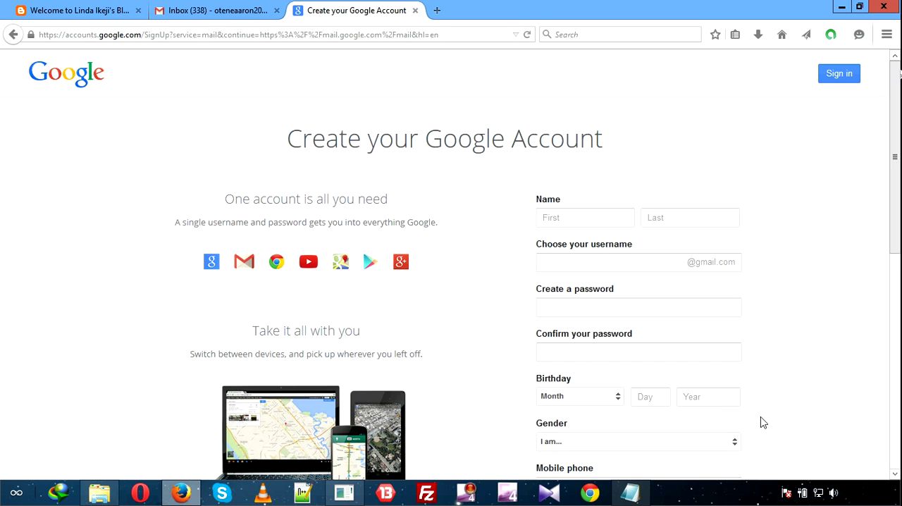
scroll(895, 473, down, 6)
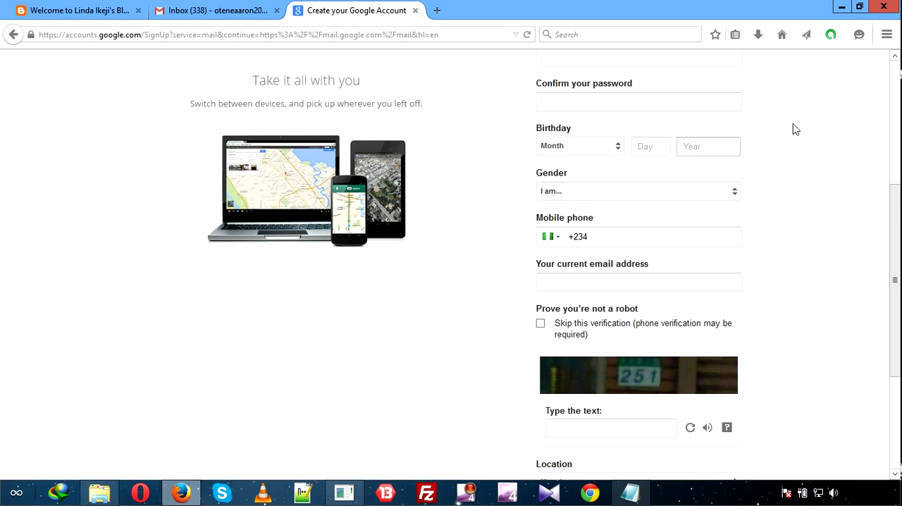
scroll(894, 57, up, 4)
scroll(894, 56, up, 3)
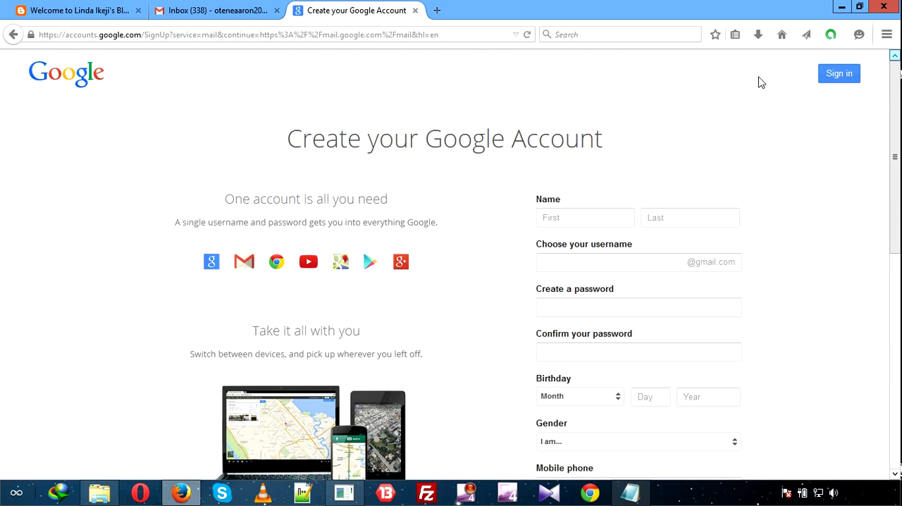
click(416, 10)
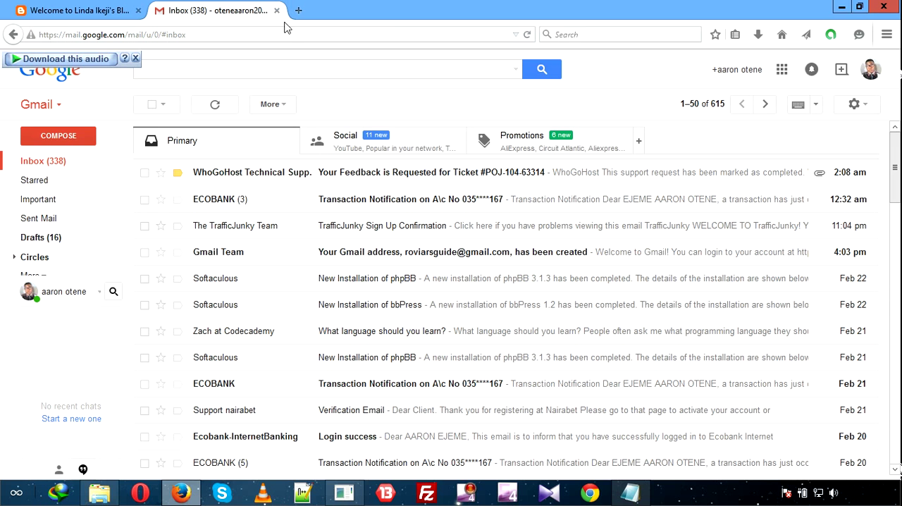
Open blogger.com in a new browser tab.
key(ctrl+l)
click(300, 14)
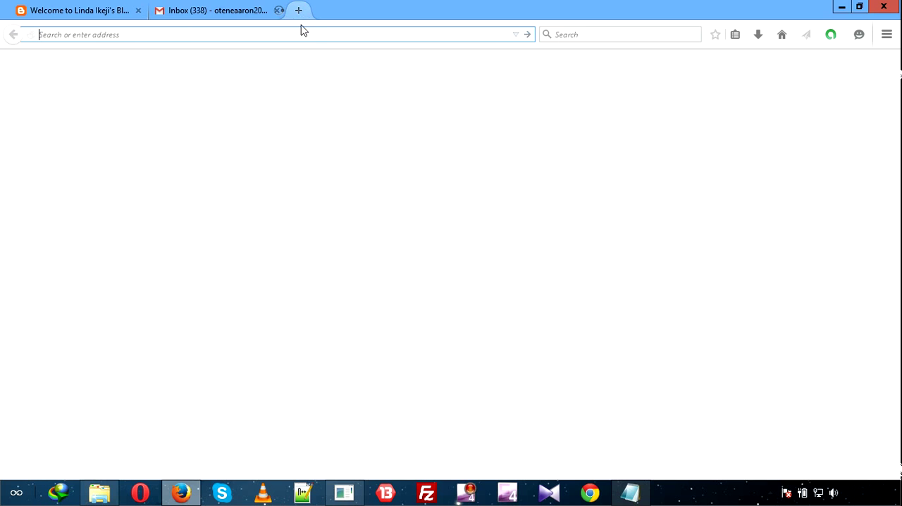
text(bl')
key(Return)
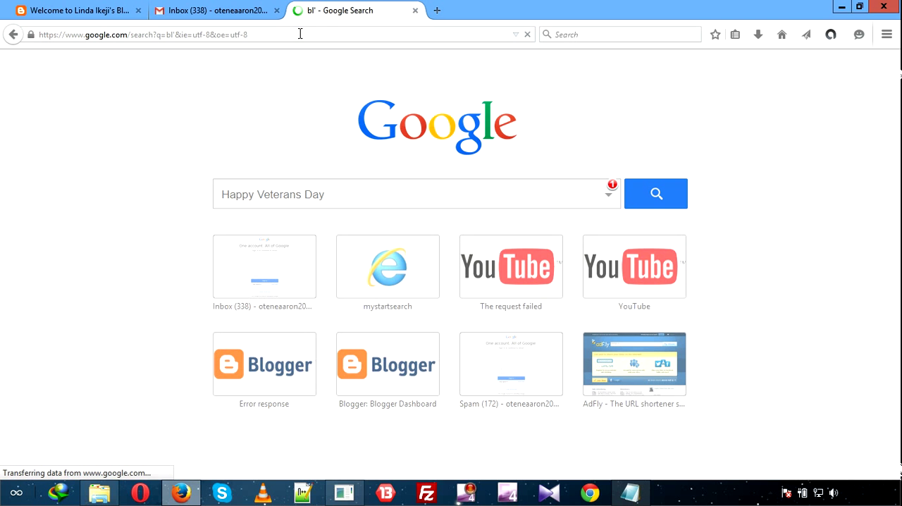
click(293, 33)
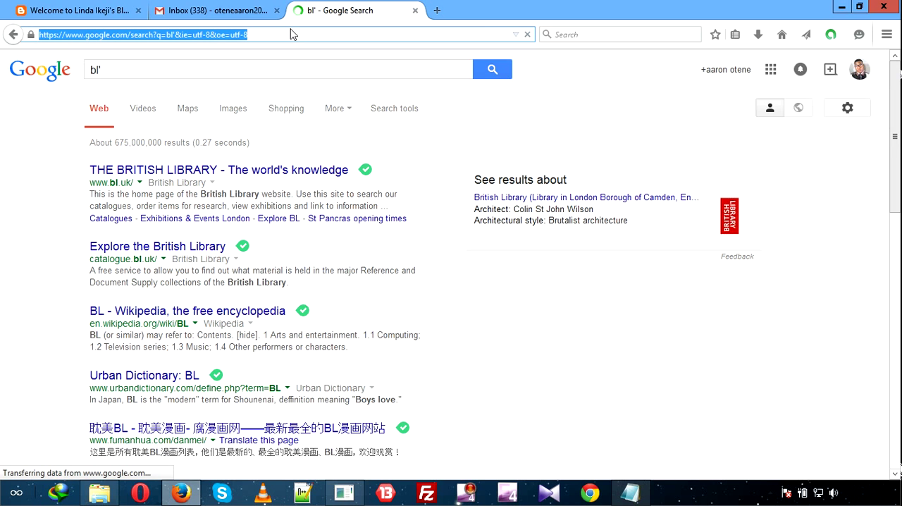
text(bl)
key(Return)
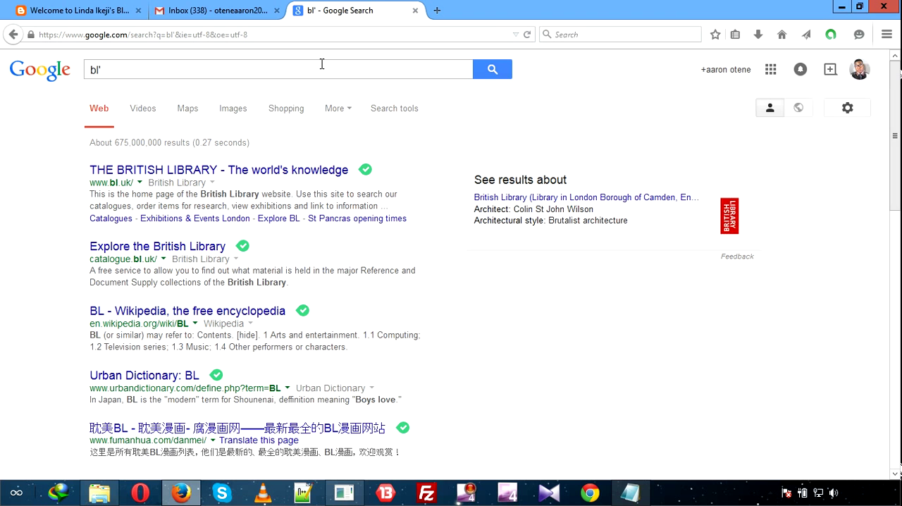
click(297, 31)
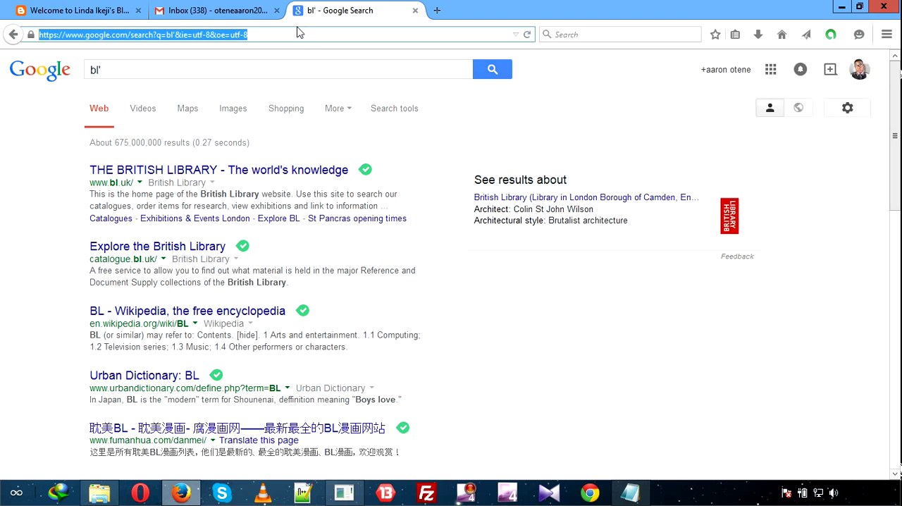
text(bl)
key(Return)
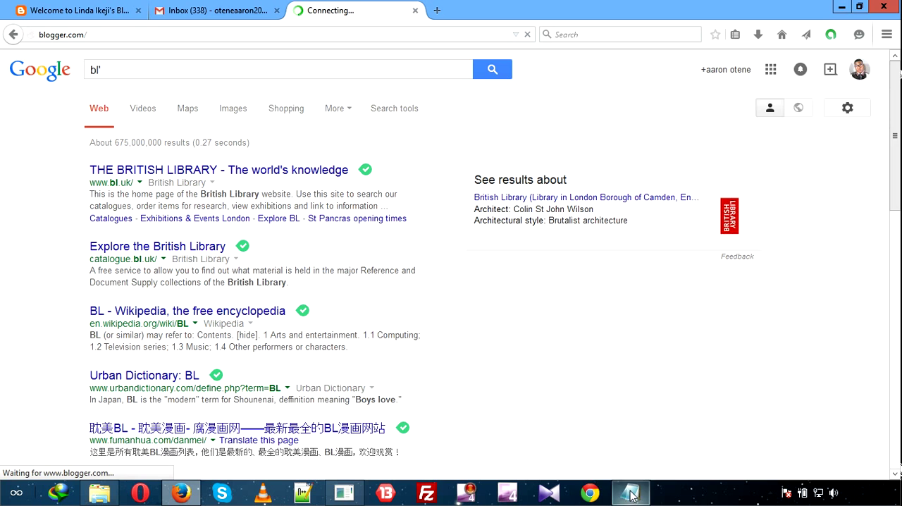
Start a new blog from the Blogger dashboard and title it "our new blog..".
mouse_move(630, 495)
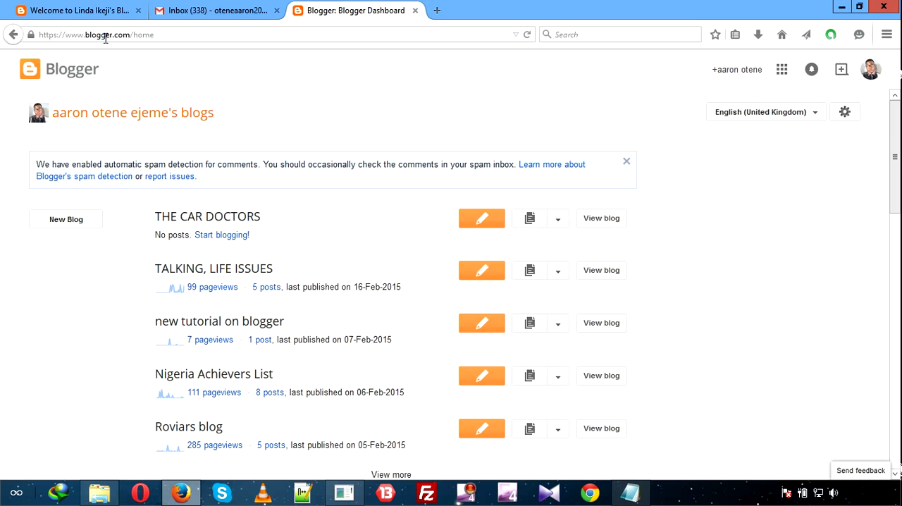
click(77, 224)
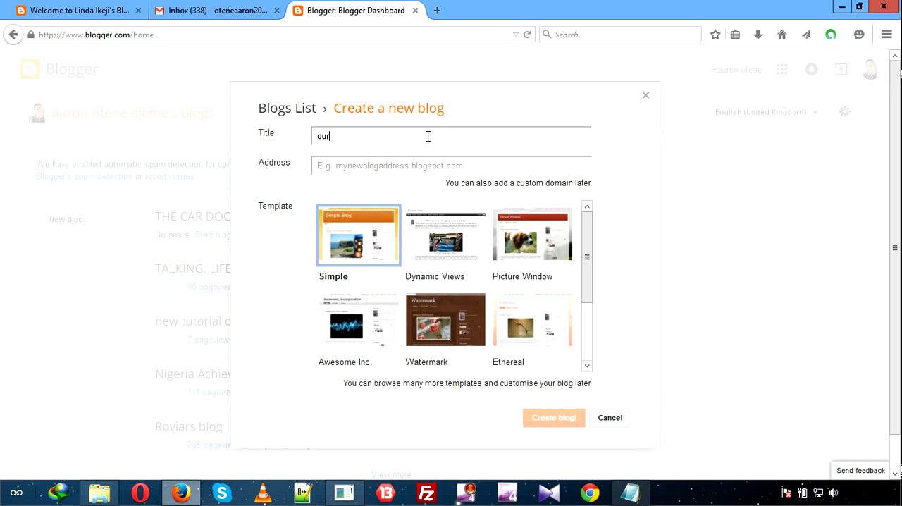
text(new blog..)
Enter tutorialsonblogger as the new blog's address and accept the suggested tutorialsonblogger.blogspot.com.
click(407, 173)
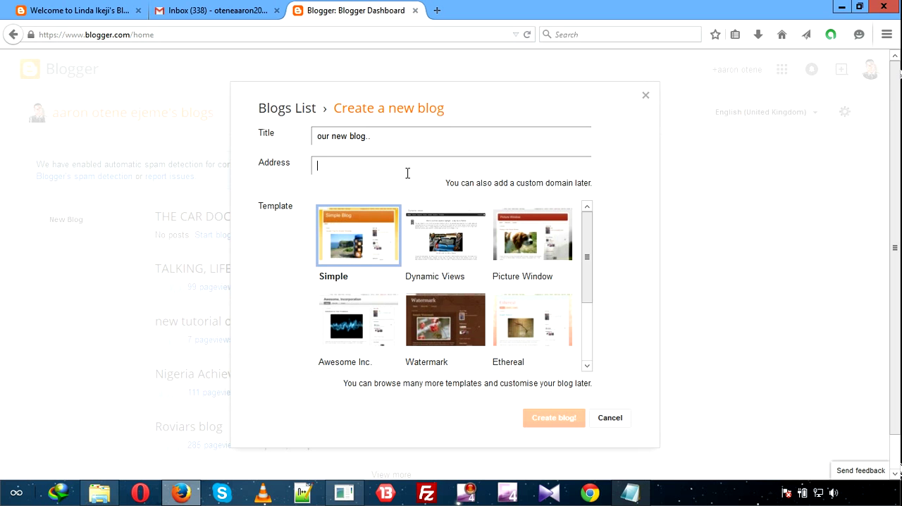
text(tou)
key(BackSpace)
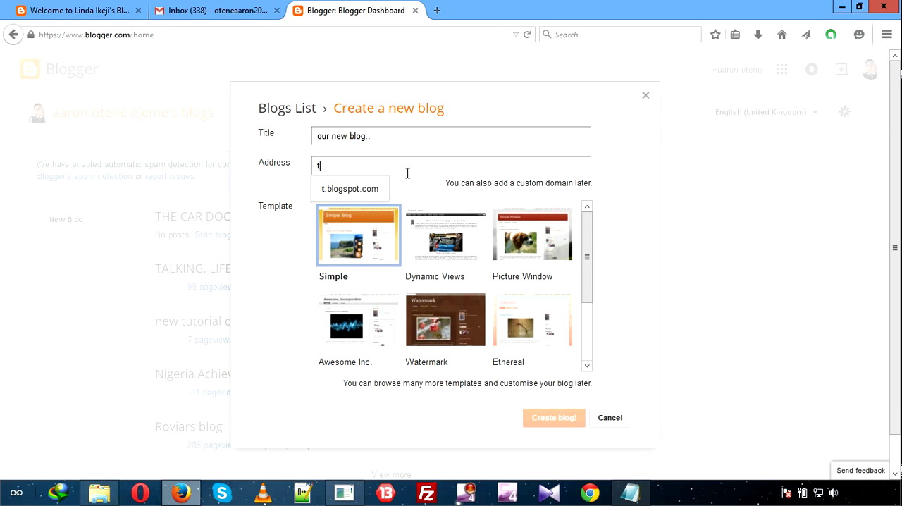
text(uto)
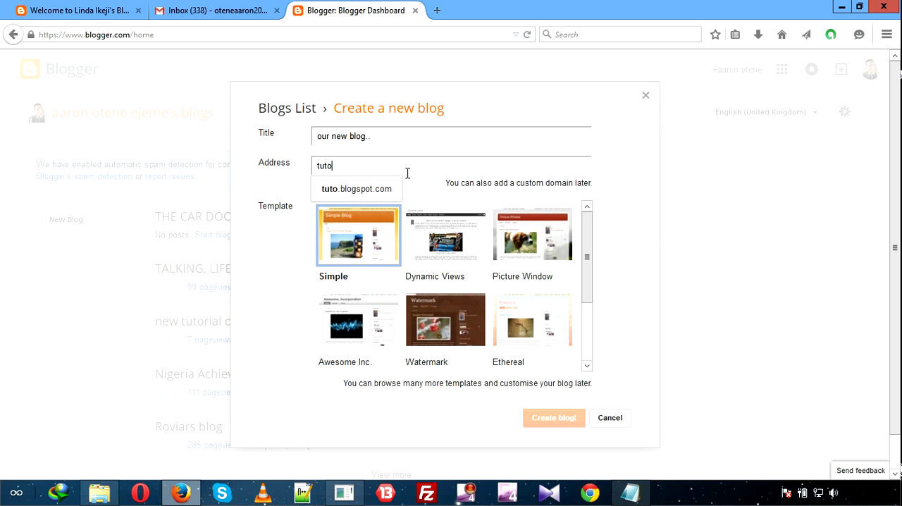
text(rialsonblogger)
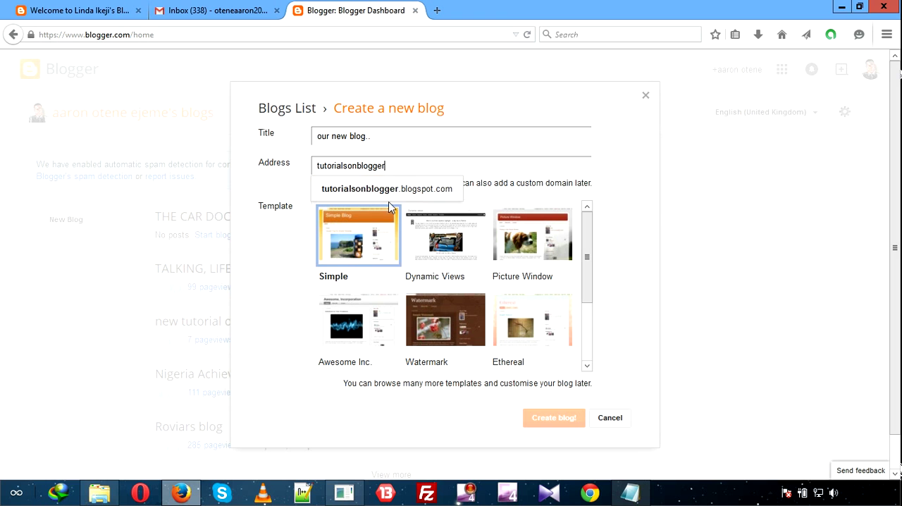
click(371, 190)
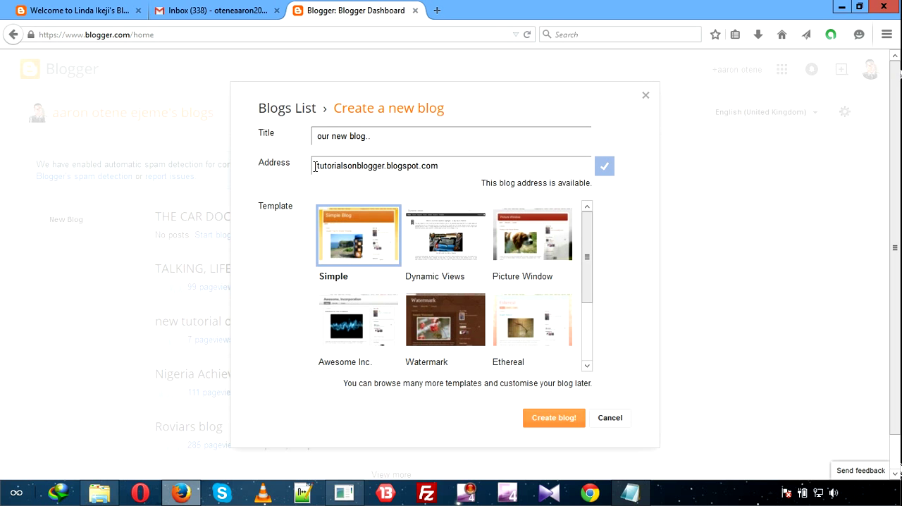
Clear the blog address and try supportblogs.blogspot.com in its place.
key(shift+Right)
key(shift+Right)
key(shift+Right)
key(shift+Right)
key(shift+Right)
key(shift+Right)
key(shift+Right)
key(shift+Right)
key(shift+Right)
key(shift+Right)
key(shift+Right)
key(shift+Right)
key(shift+Right)
key(shift+Right)
key(shift+Right)
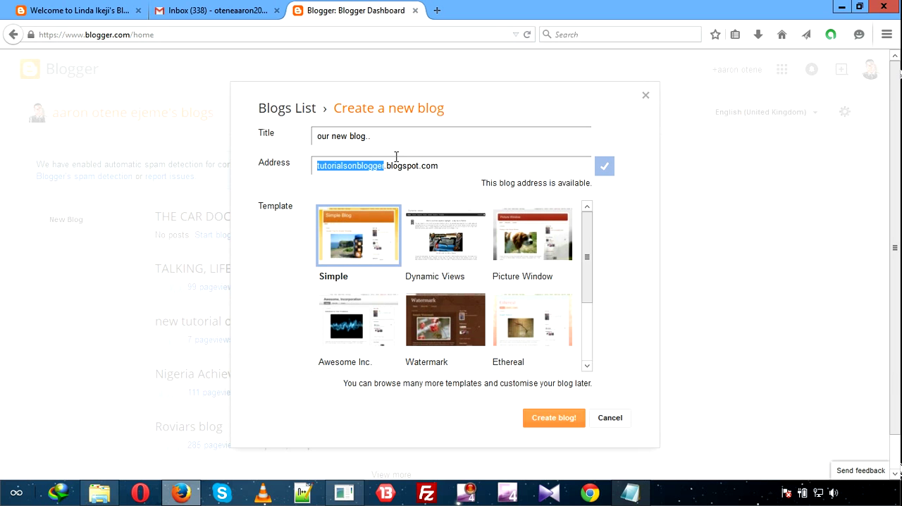
click(443, 166)
key(BackSpace)
key(BackSpace)
key(BackSpace)
key(BackSpace)
key(BackSpace)
key(BackSpace)
key(BackSpace)
key(BackSpace)
key(BackSpace)
key(BackSpace)
key(BackSpace)
key(BackSpace)
key(BackSpace)
key(BackSpace)
key(BackSpace)
key(BackSpace)
key(BackSpace)
key(BackSpace)
key(BackSpace)
key(BackSpace)
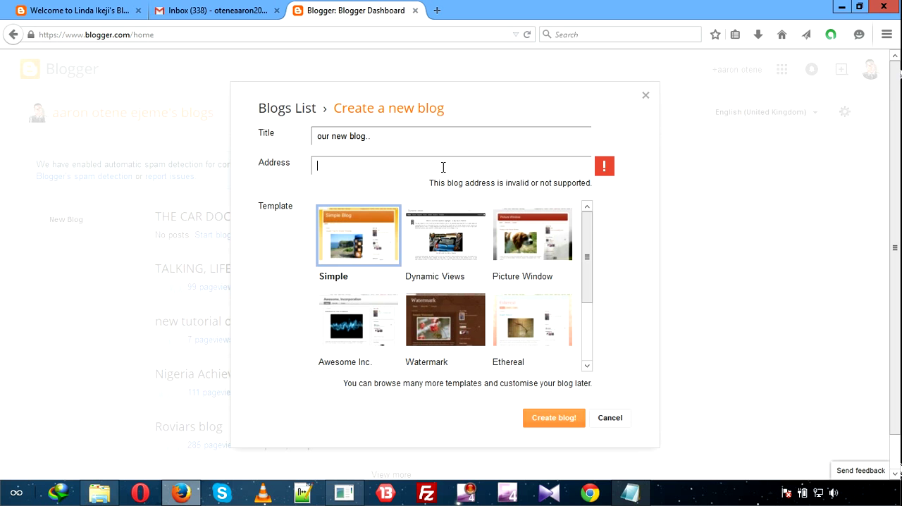
text(su)
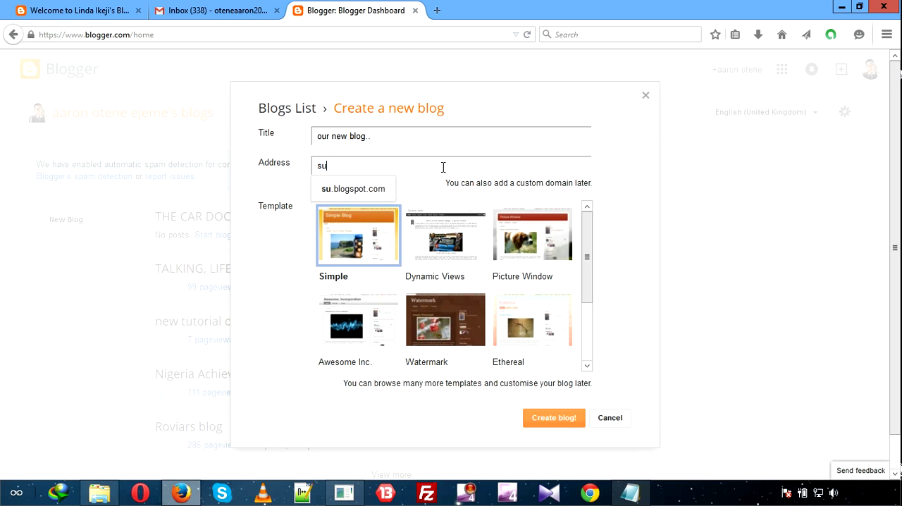
text(pportblogs)
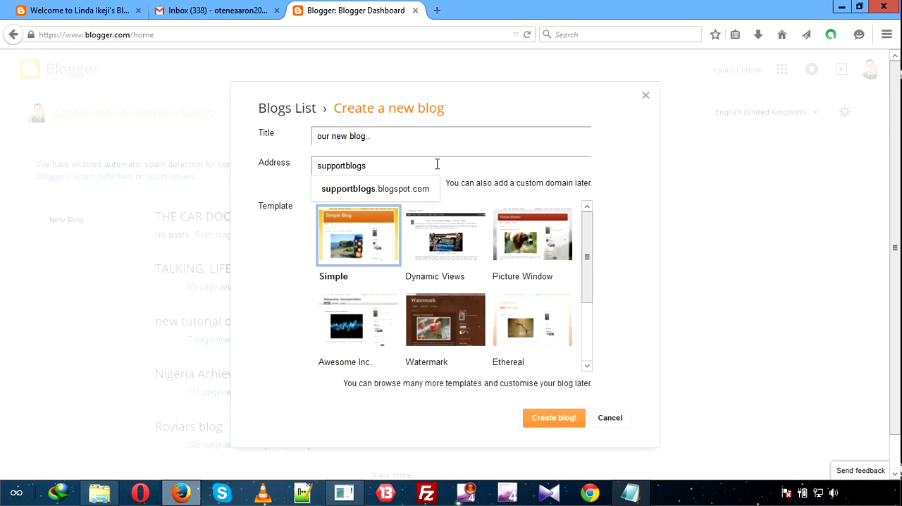
click(415, 196)
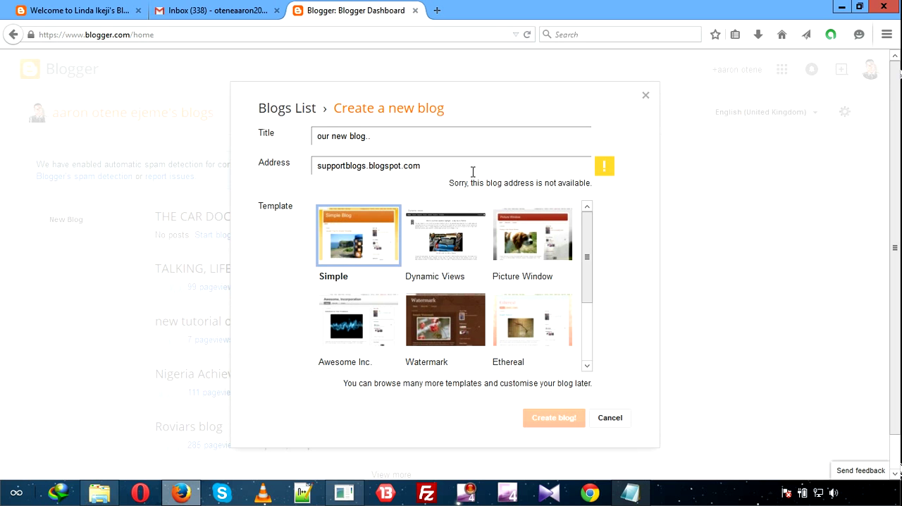
Try changing the blog address to supportblogger.blogspot.com.
click(366, 168)
key(BackSpace)
text(ger)
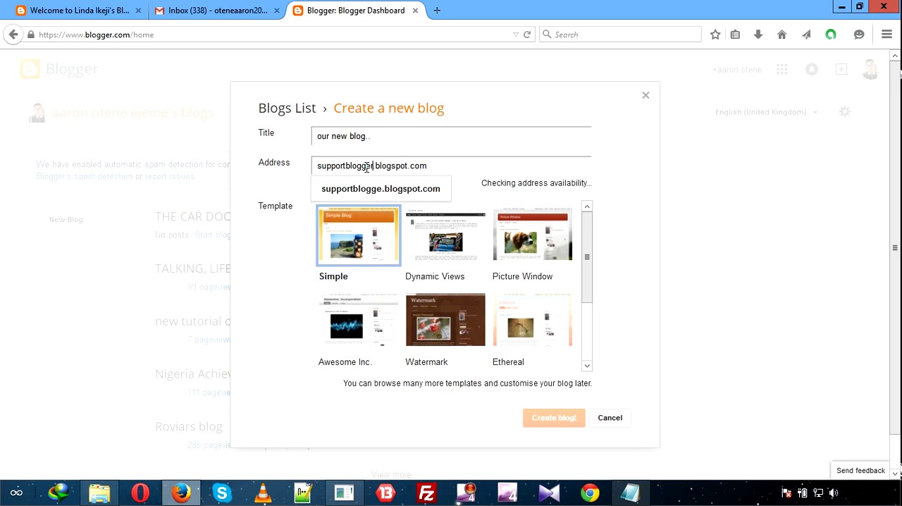
click(384, 189)
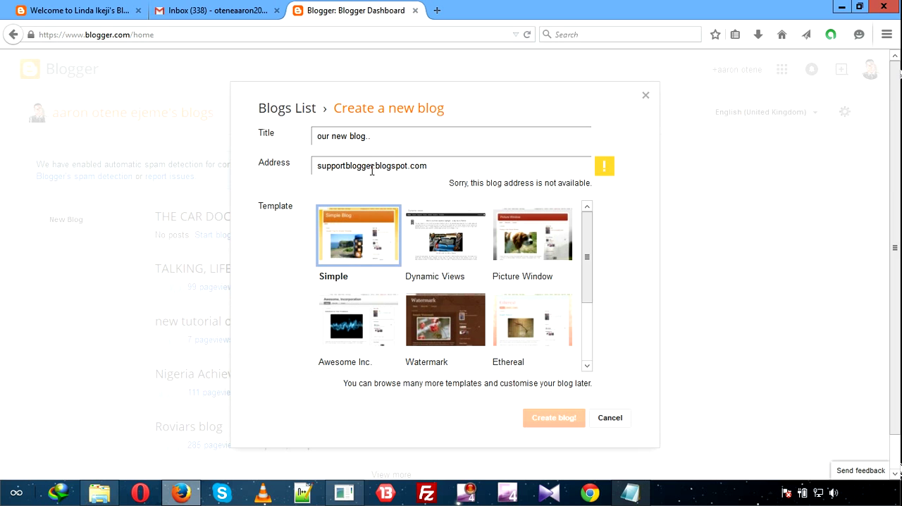
Add 1st in front of the address so that it reads 1stsupportblogger.blogspot.com, and accept the suggestion.
click(315, 165)
text(1st)
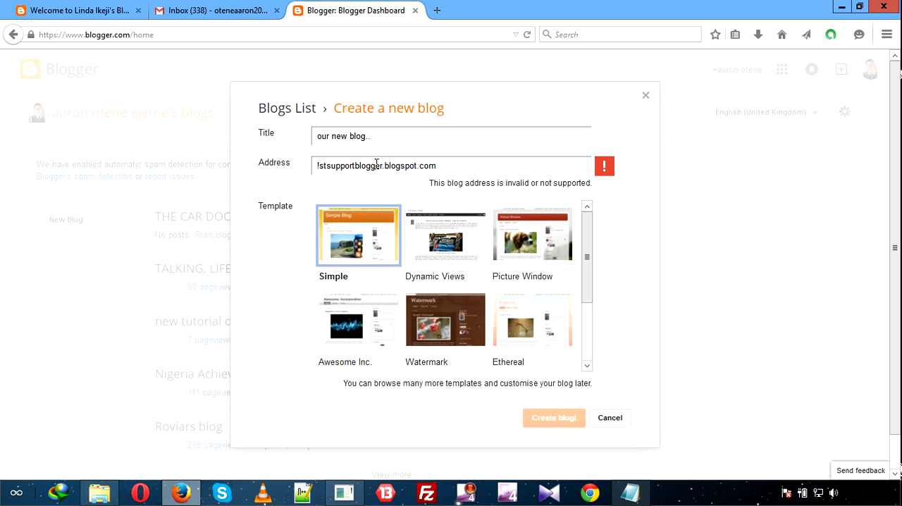
click(321, 165)
key(BackSpace)
text(1)
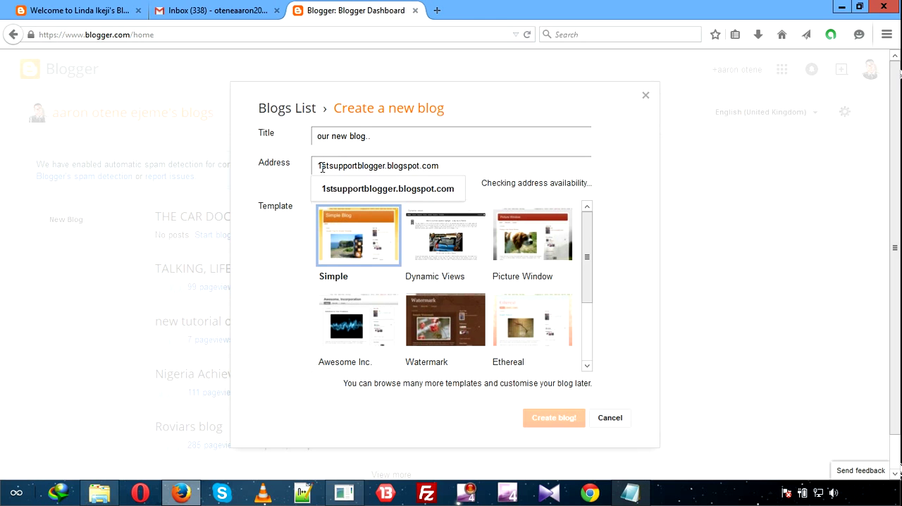
click(406, 198)
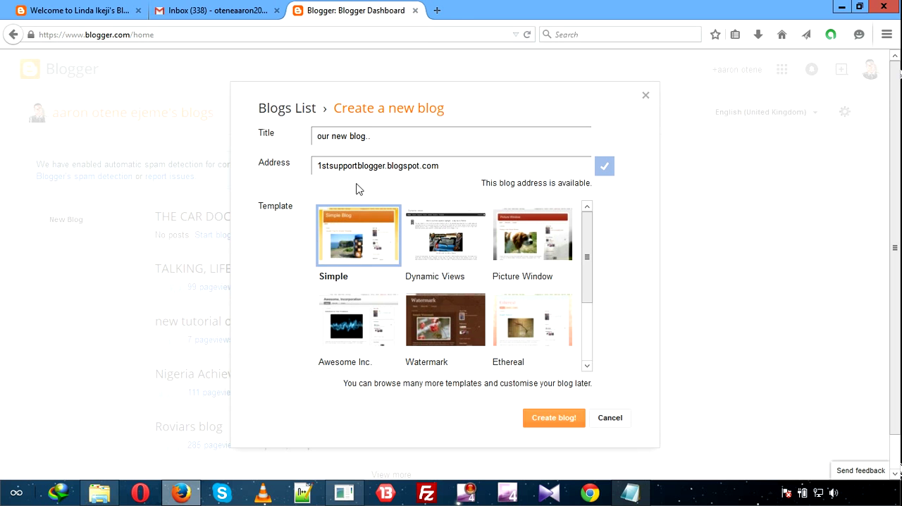
Open lifesbigtruths.blogspot.com in a new browser tab and look through its homepage from header to footer.
click(437, 12)
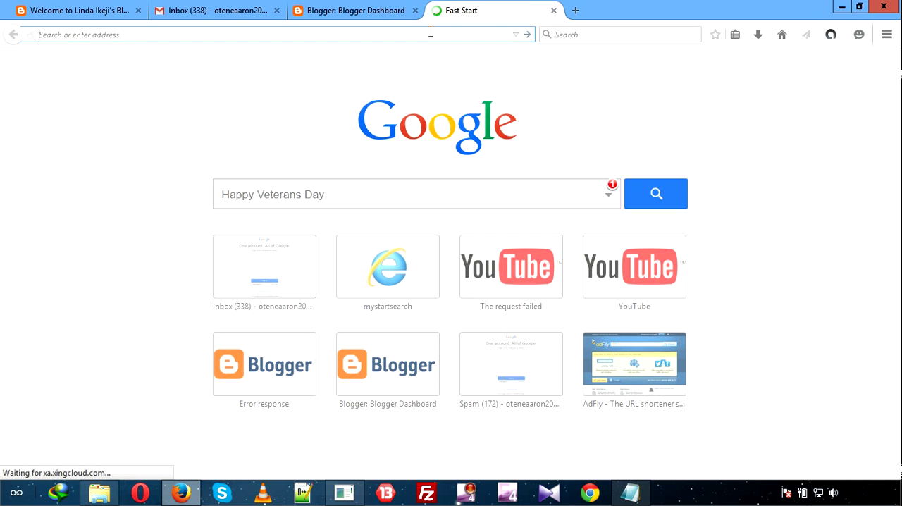
text(lifesbigtruths.blogspot.com/)
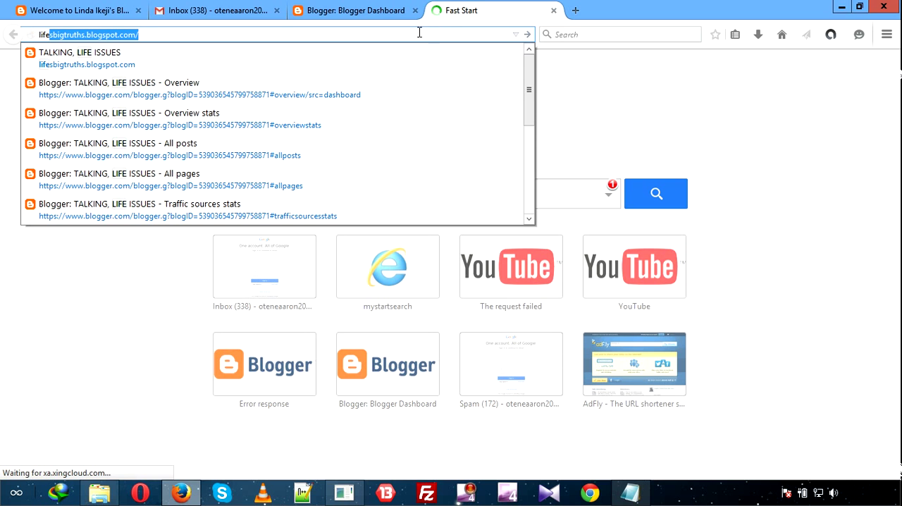
key(Return)
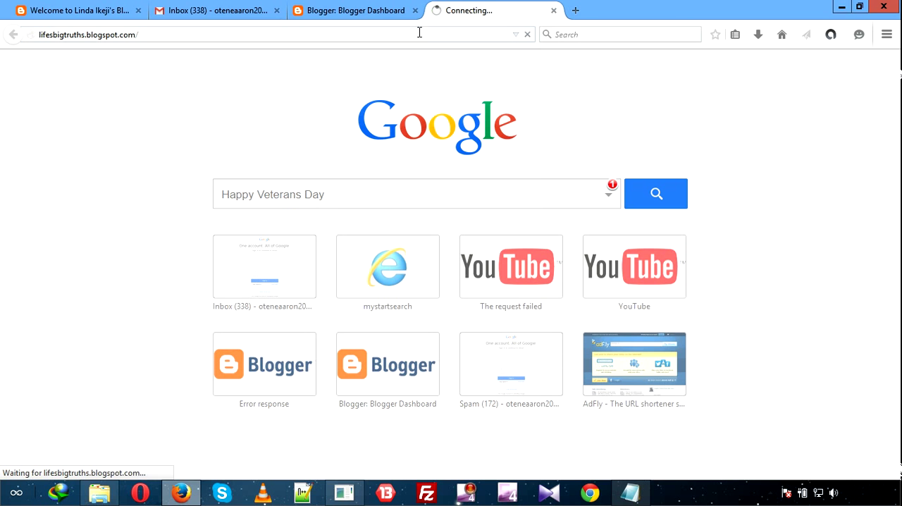
click(356, 15)
click(451, 15)
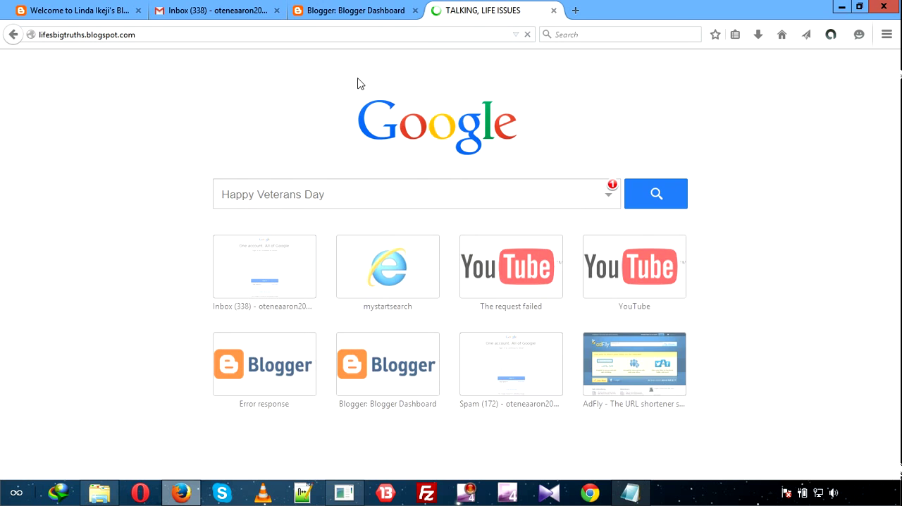
click(393, 14)
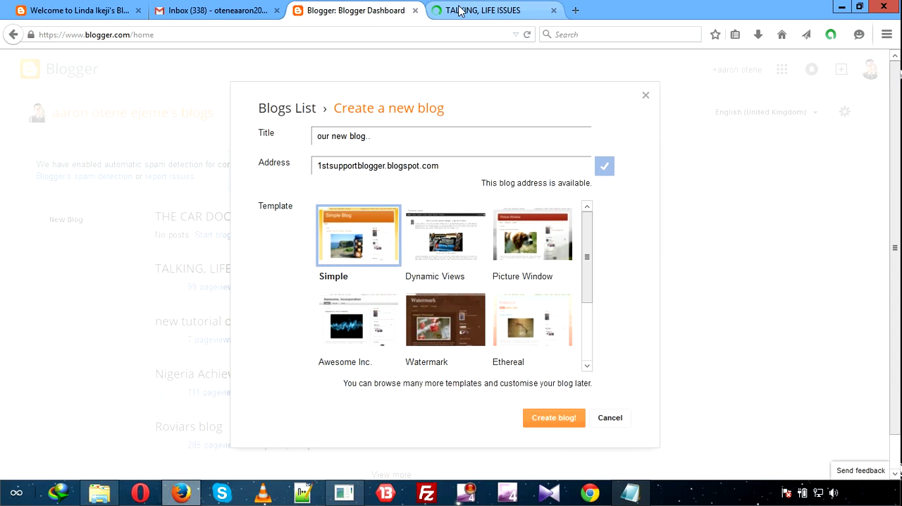
click(459, 11)
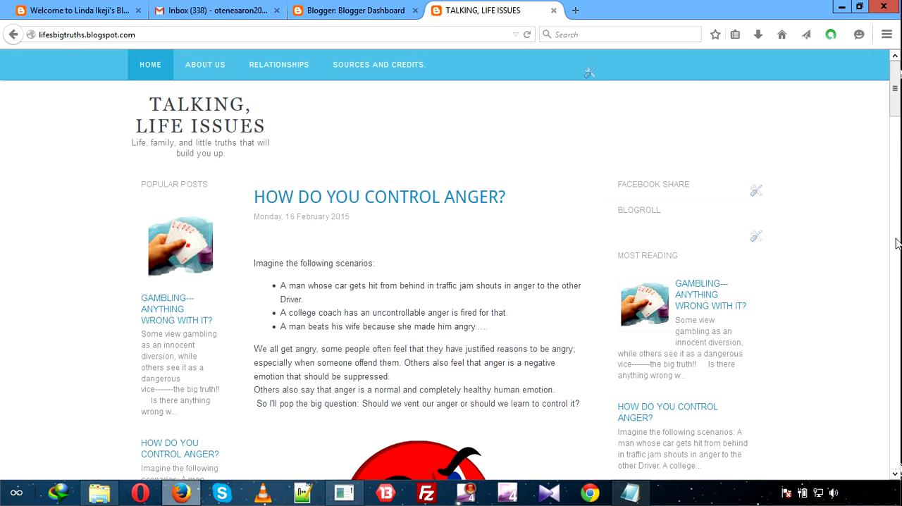
drag(896, 112, 893, 461)
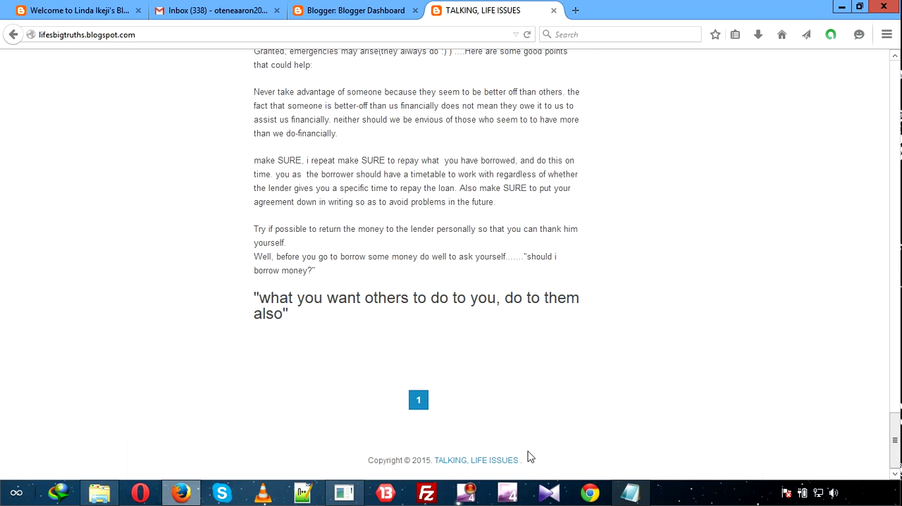
drag(897, 427, 895, 43)
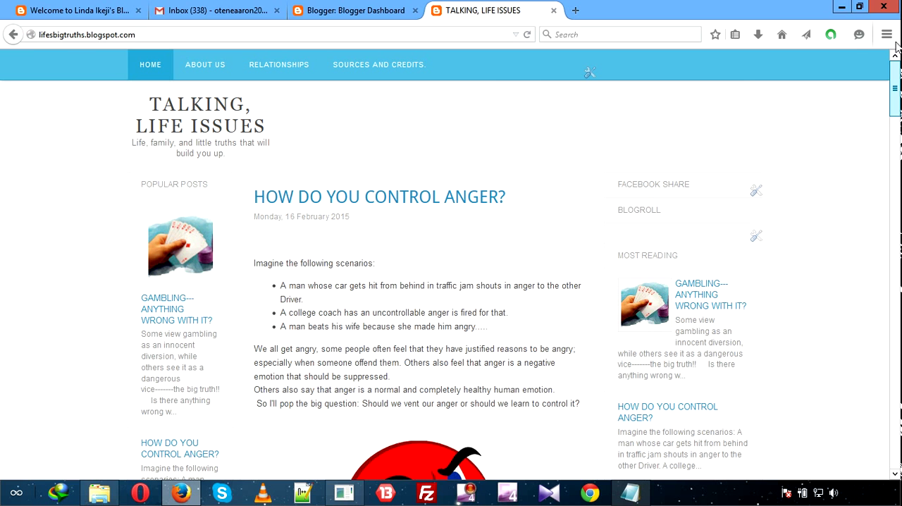
Return to the new blog form, submit it, and dismiss the USB device notification.
click(358, 12)
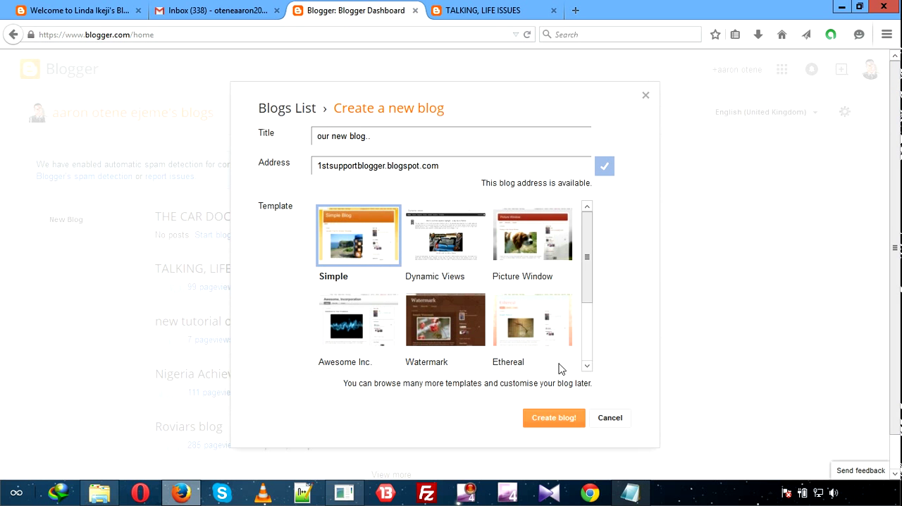
click(574, 418)
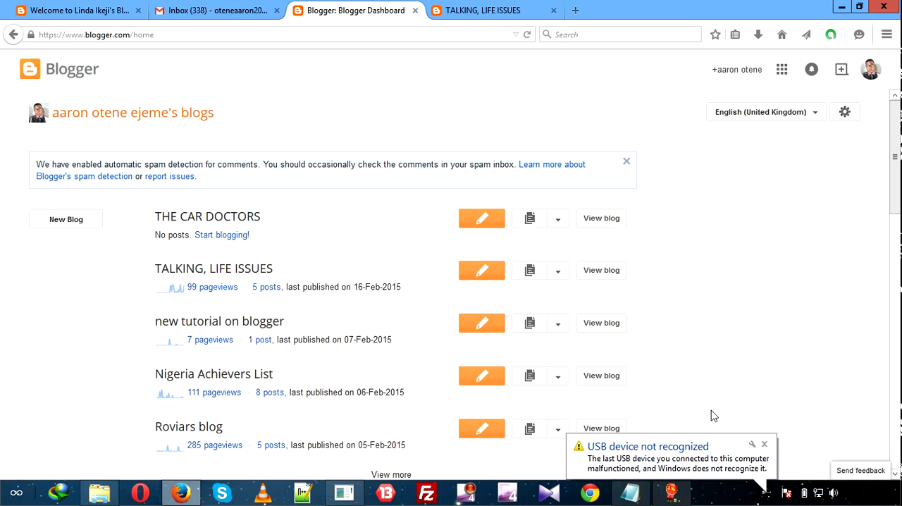
click(764, 445)
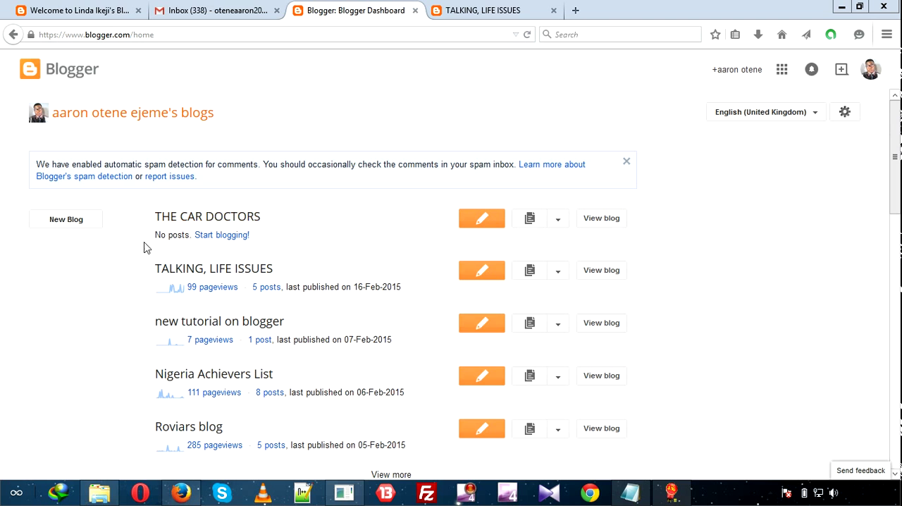
View the live THE CAR DOCTORS blog and compare its appearance with the TALKING, LIFE ISSUES blog.
click(605, 219)
click(603, 219)
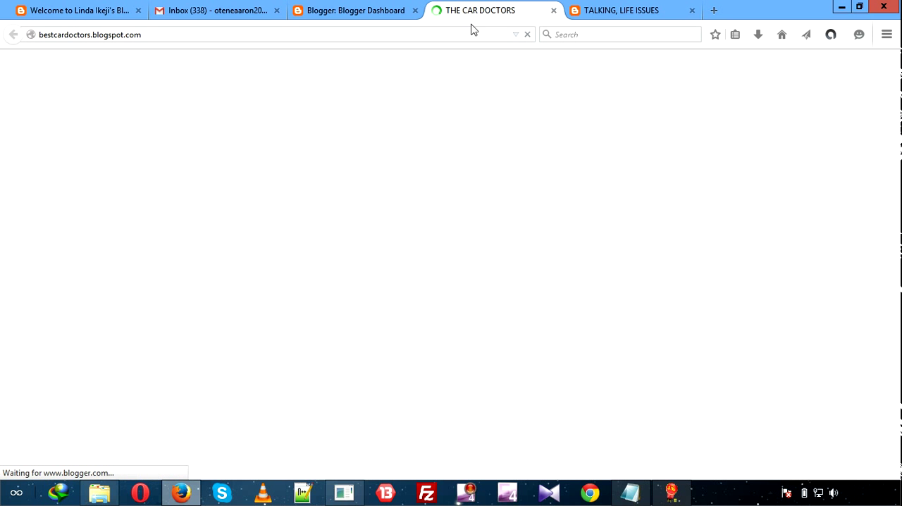
click(599, 14)
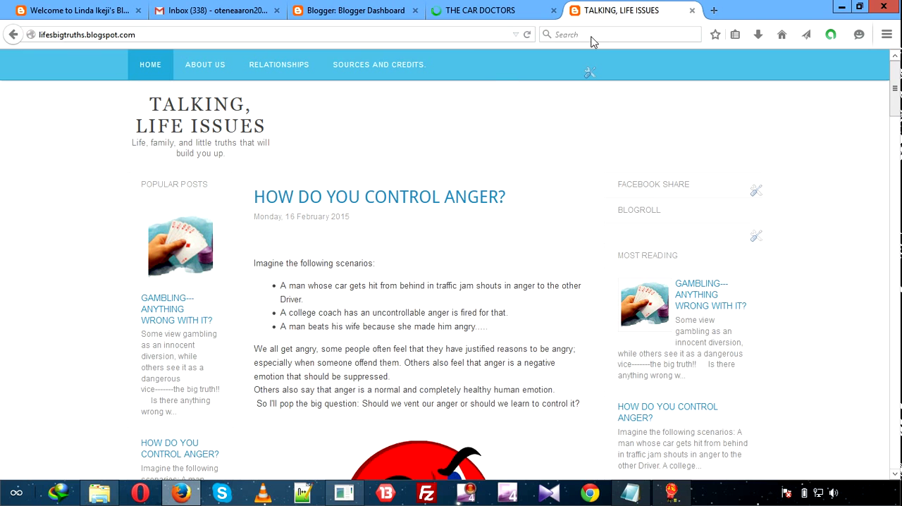
click(513, 10)
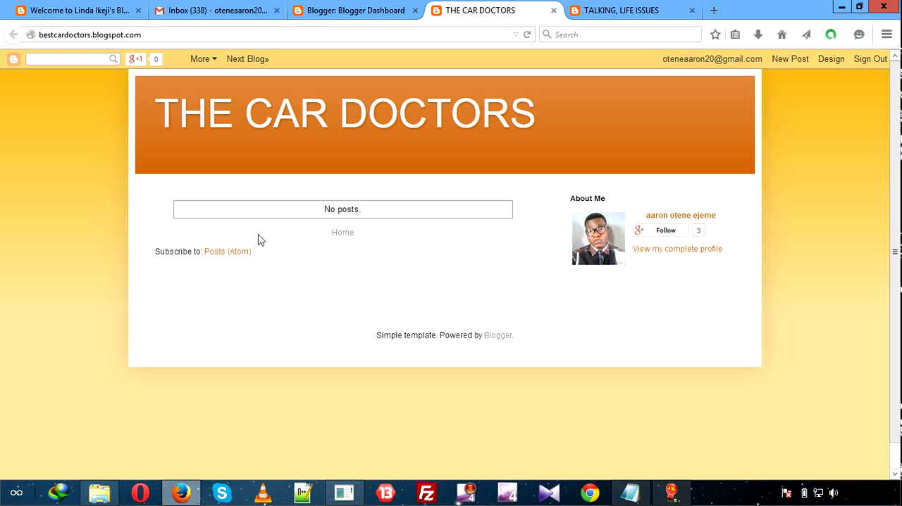
click(330, 15)
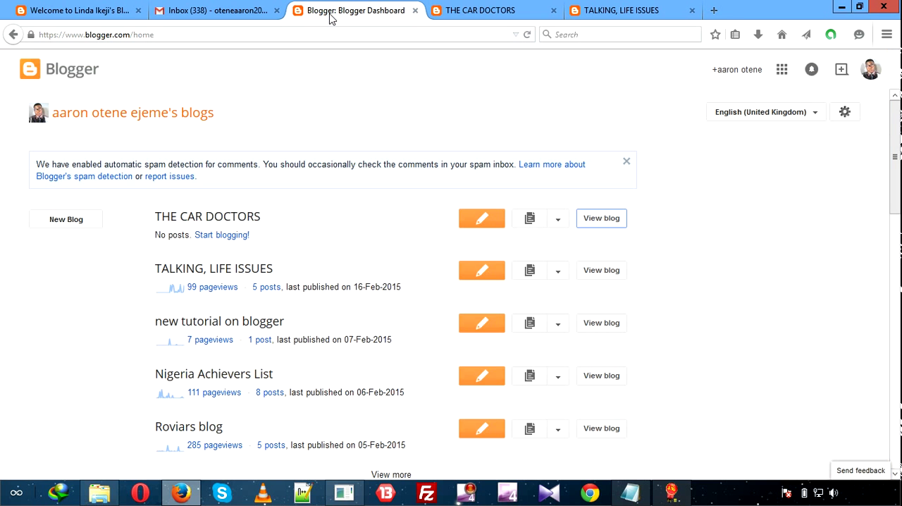
click(609, 8)
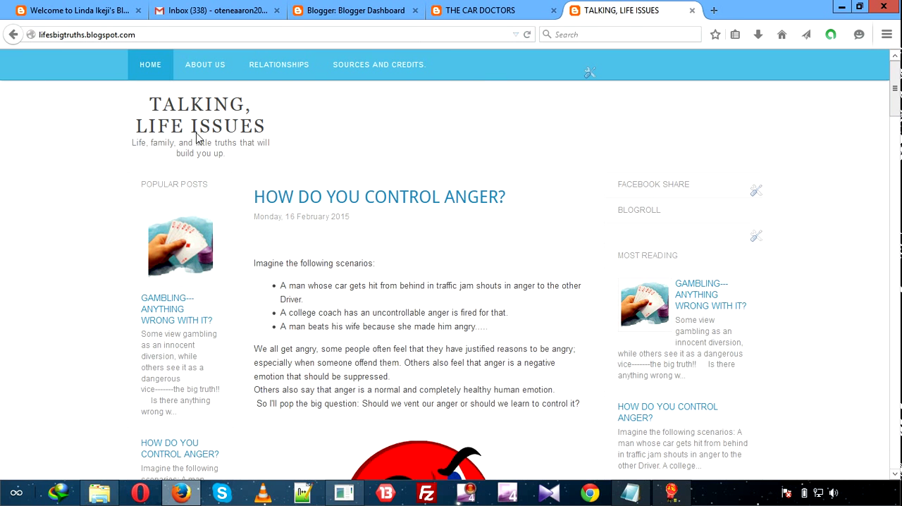
Open the management overview of THE CAR DOCTORS from the blog list, checking the live blog while it loads.
click(386, 14)
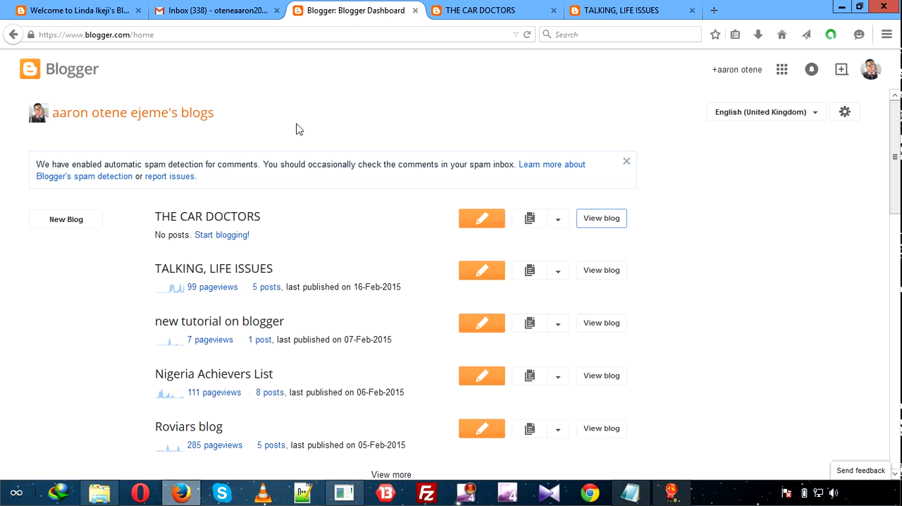
click(235, 224)
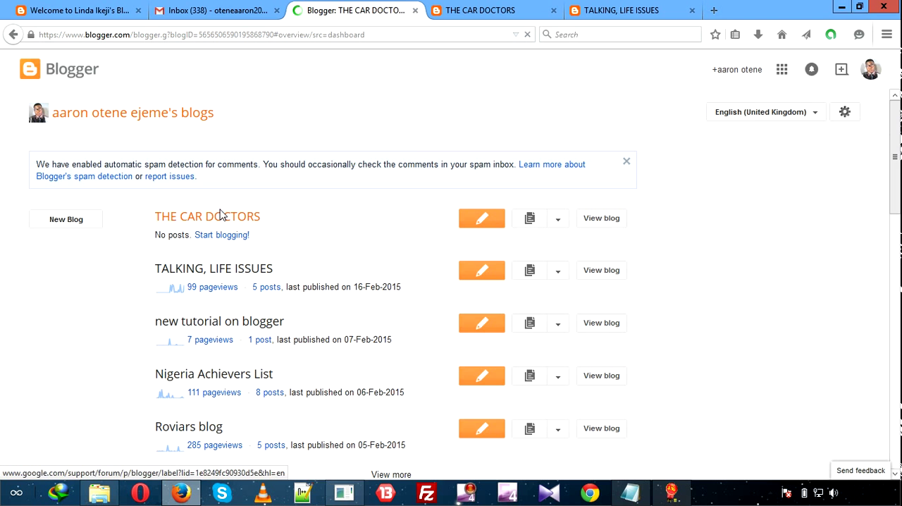
click(483, 12)
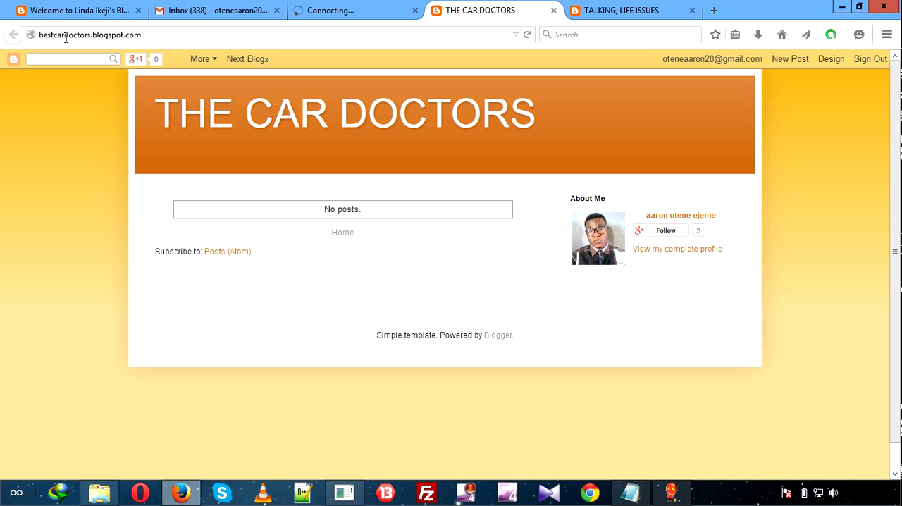
click(324, 12)
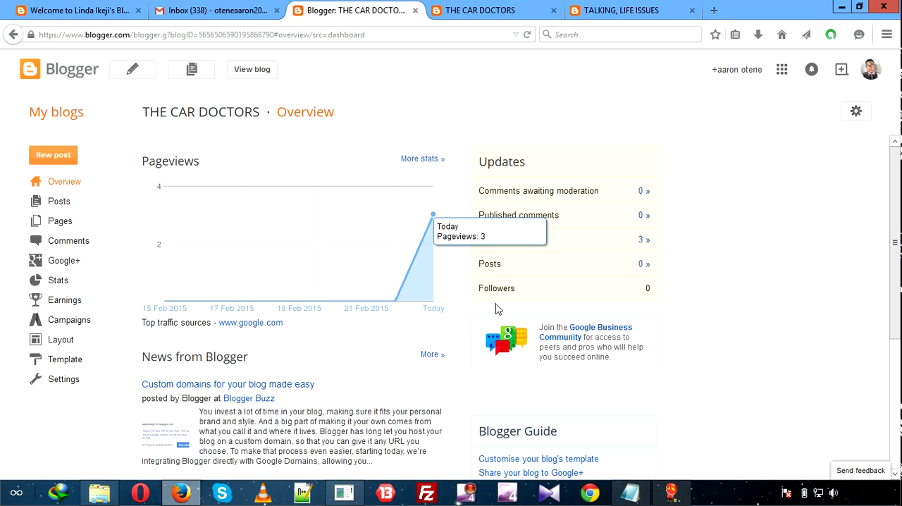
Look through the blog's Posts, Pages, Comments, Layout, Template and Settings sections.
click(59, 202)
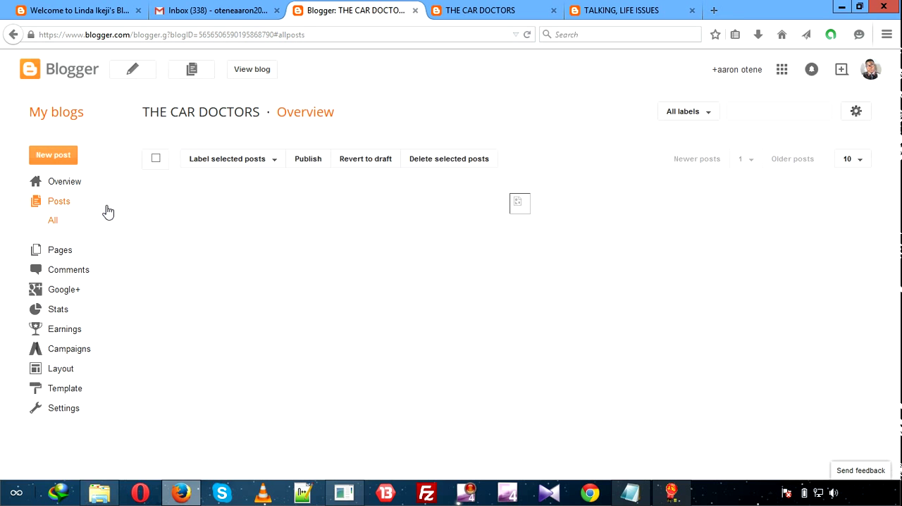
click(81, 255)
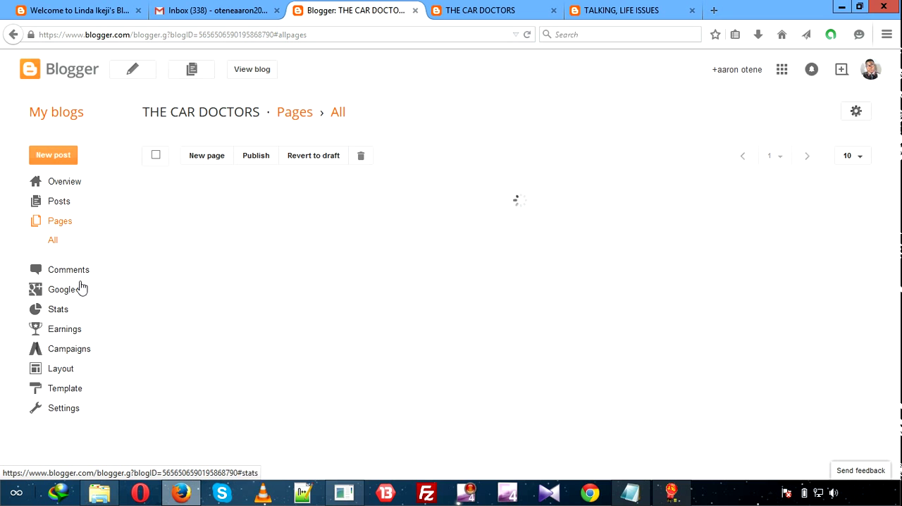
click(88, 274)
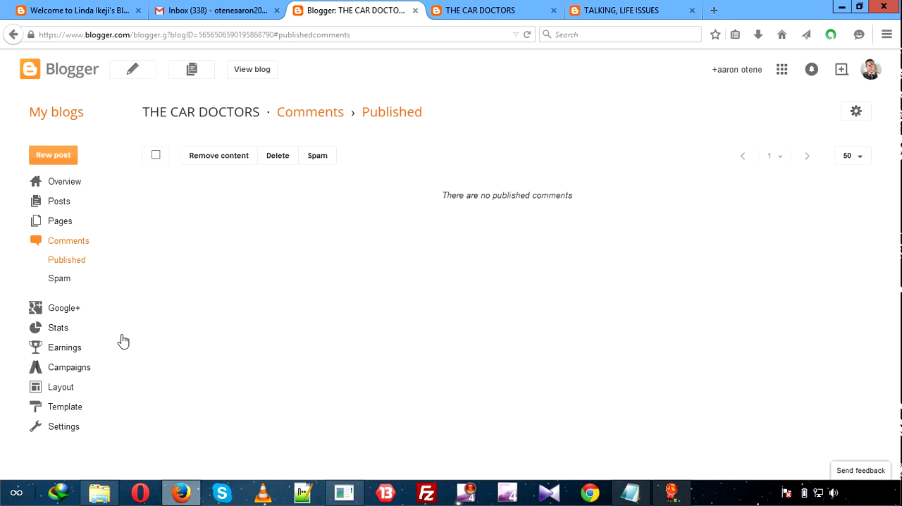
click(119, 389)
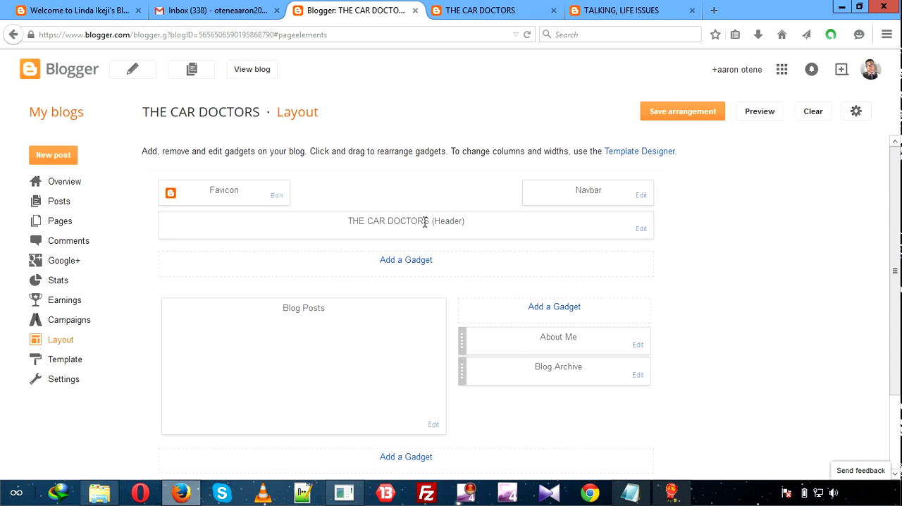
click(67, 360)
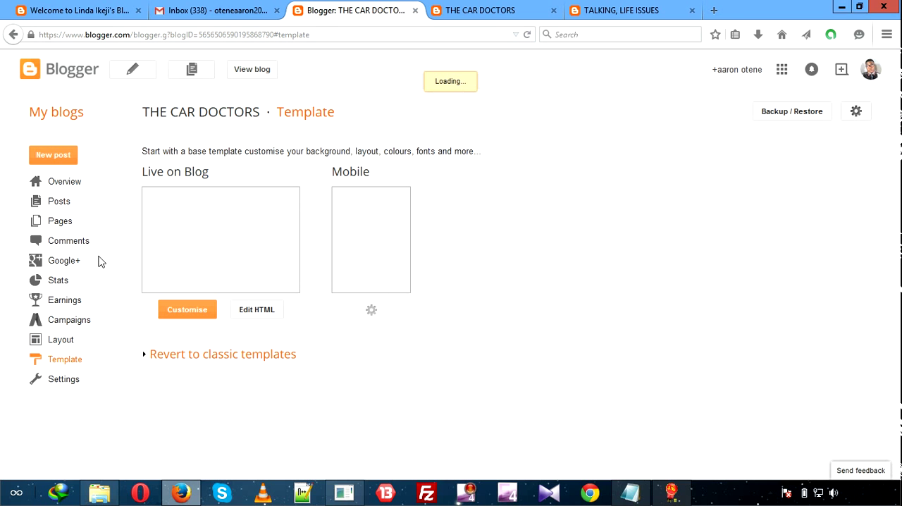
click(43, 385)
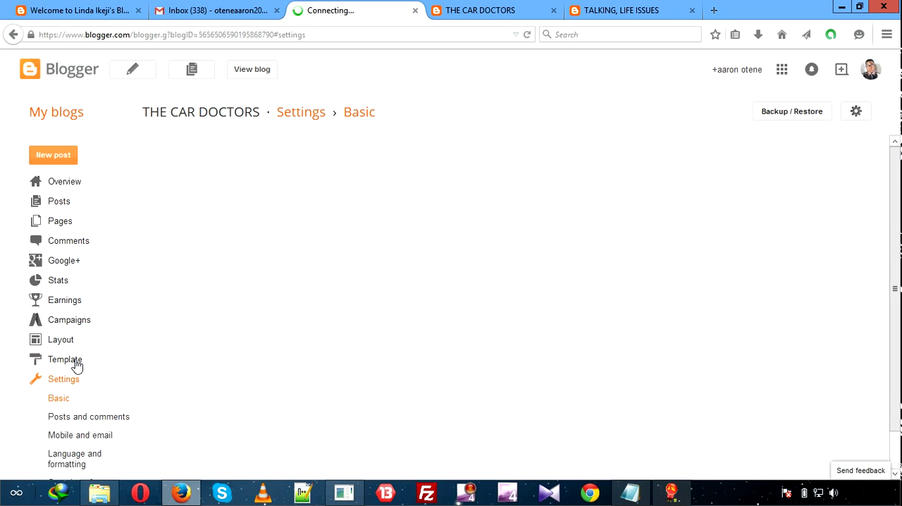
click(70, 361)
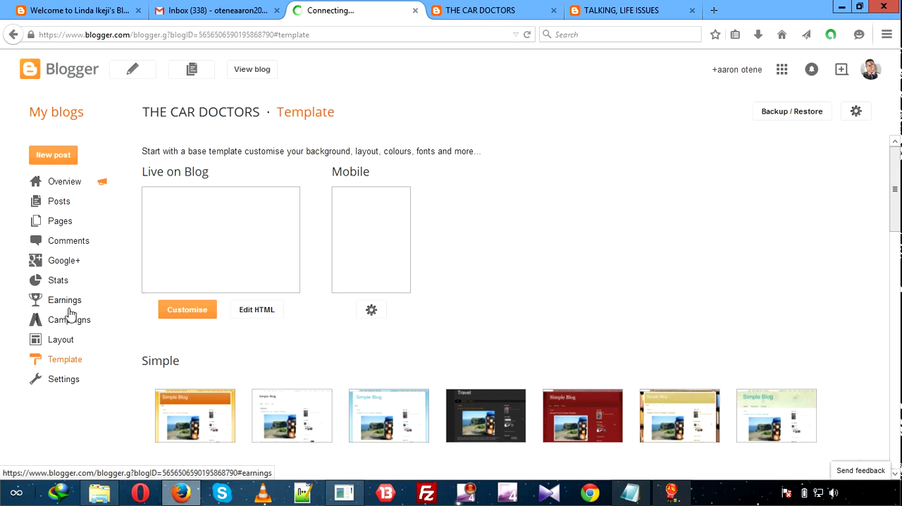
In the Basic settings, set the blog description to "this is where you get all solutions to your car issues." and save it.
click(77, 379)
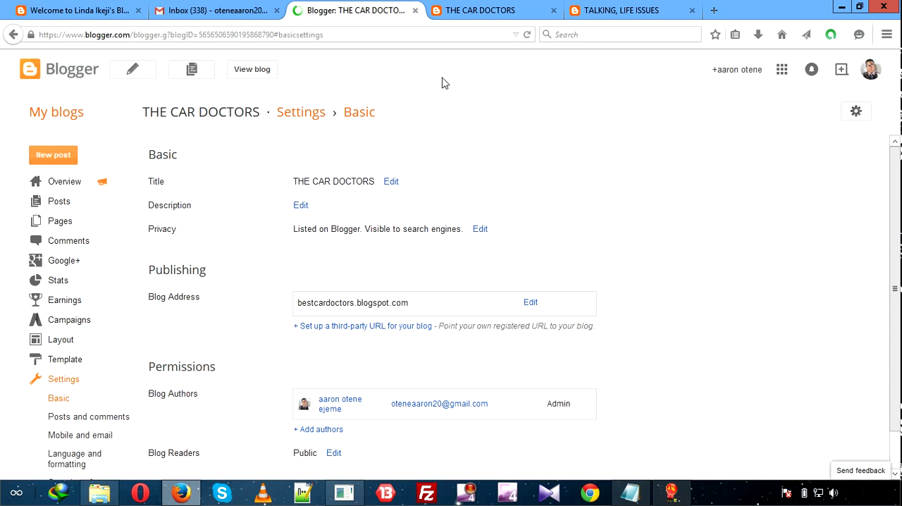
click(486, 11)
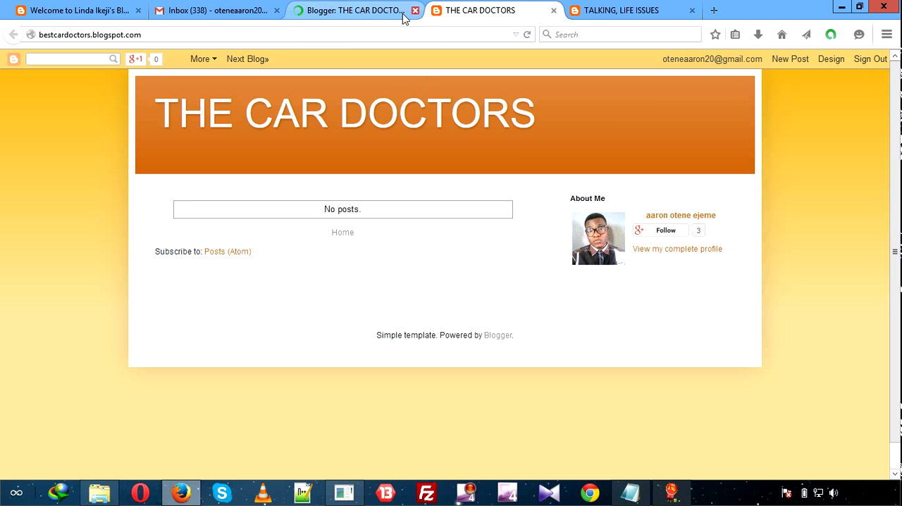
click(372, 12)
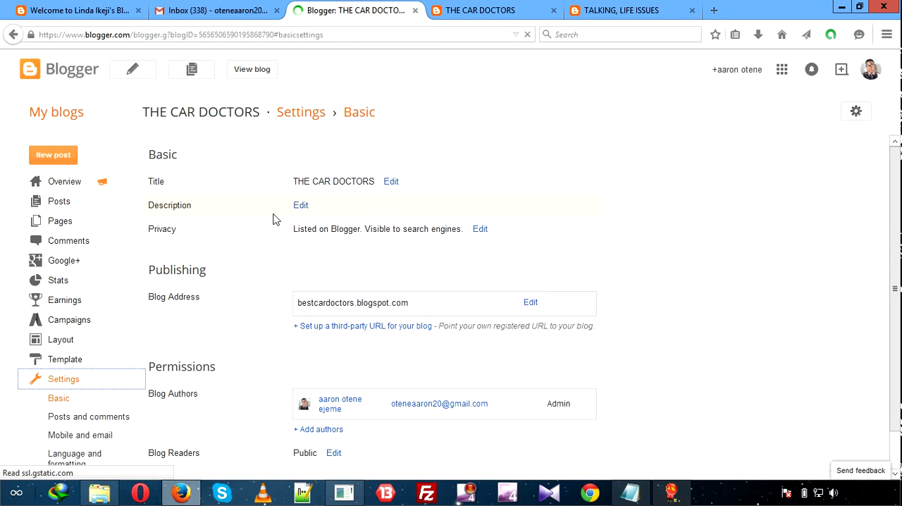
click(299, 206)
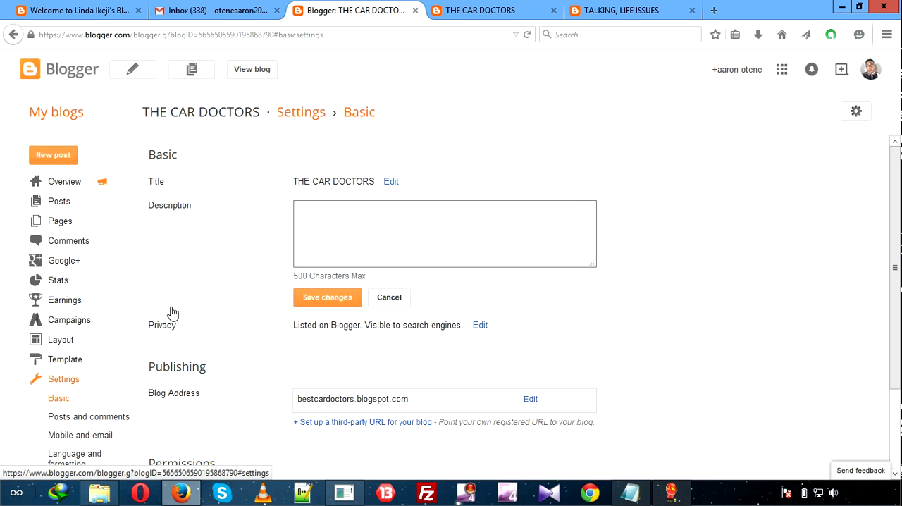
click(394, 221)
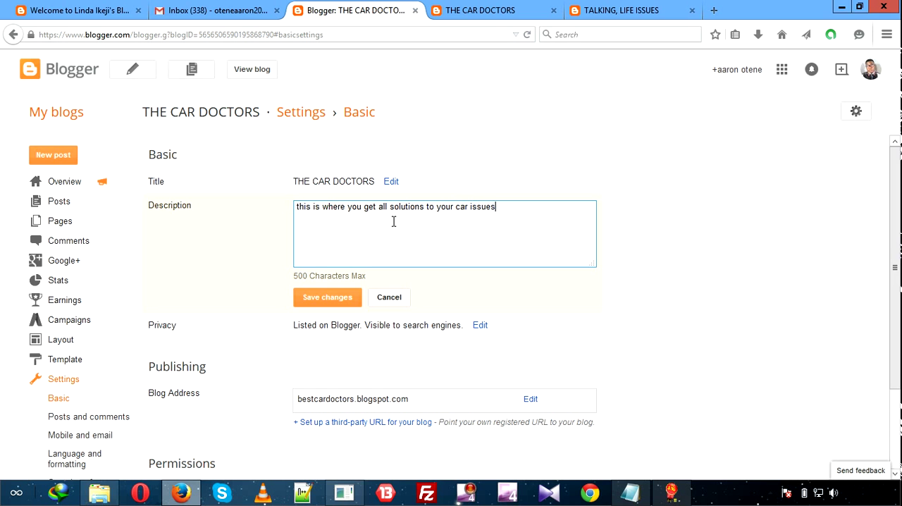
click(325, 299)
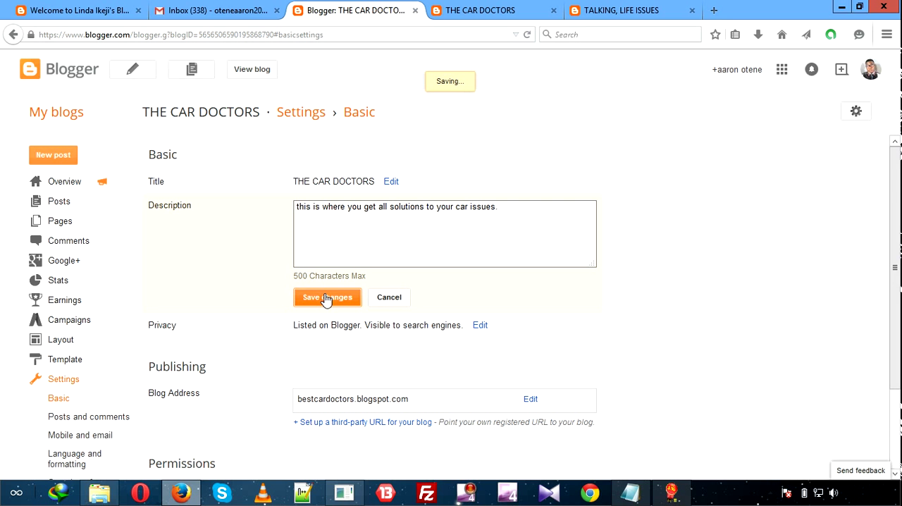
Try to edit the blog address and the blog readers permission, declining to discard the unsaved changes each time.
scroll(325, 298, down, 3)
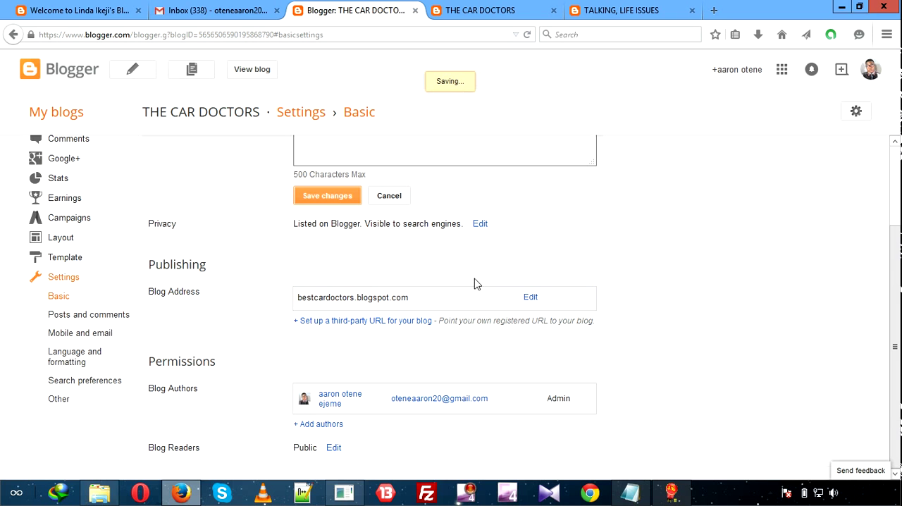
click(530, 298)
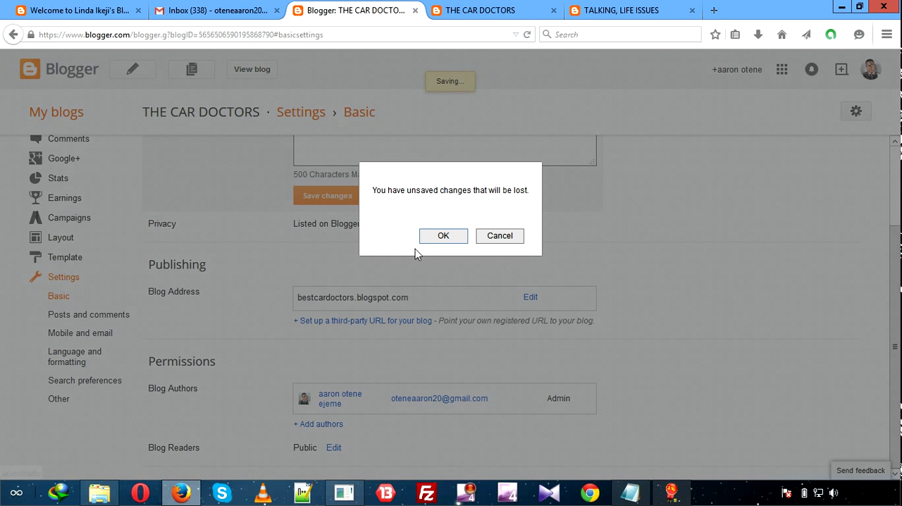
click(502, 235)
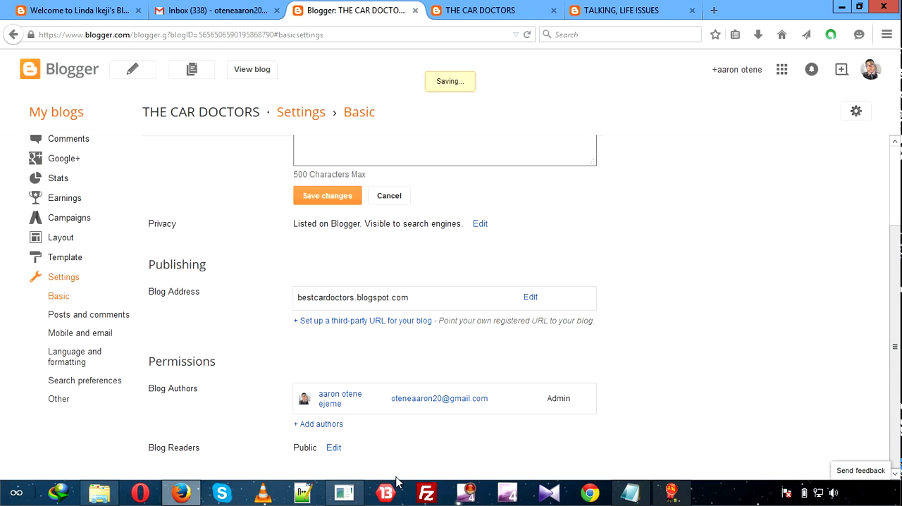
click(333, 450)
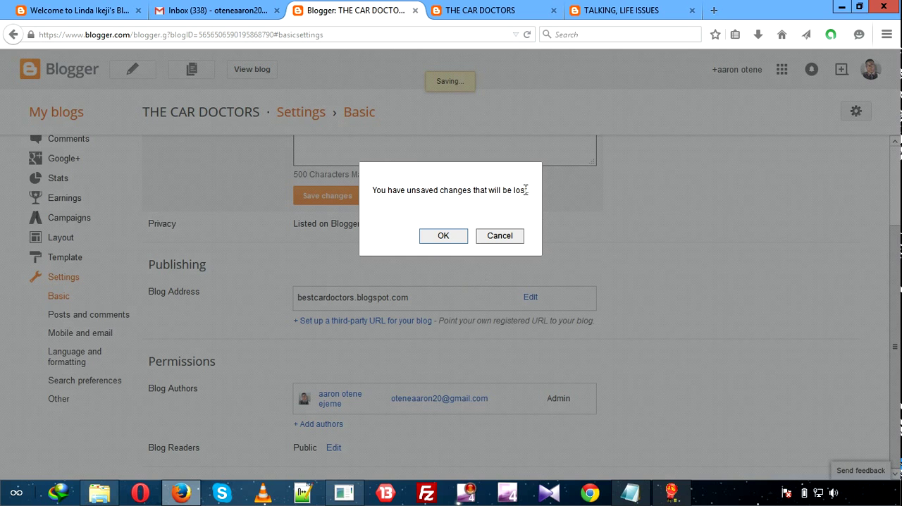
click(516, 234)
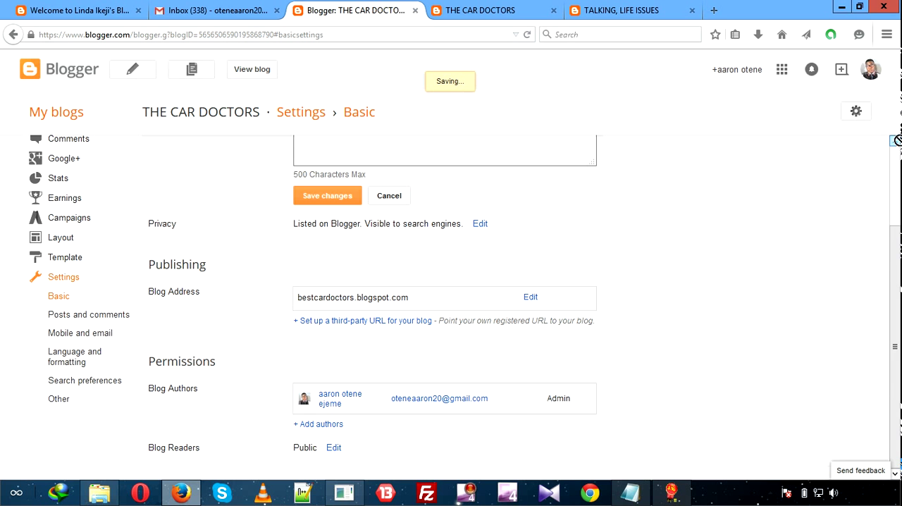
scroll(899, 143, up, 3)
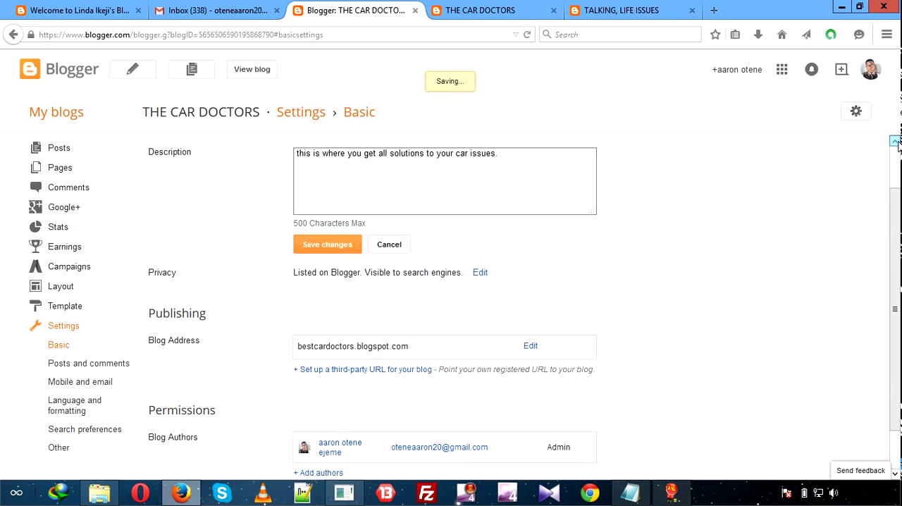
Reload the live THE CAR DOCTORS blog and check its header for the description.
click(486, 10)
click(527, 34)
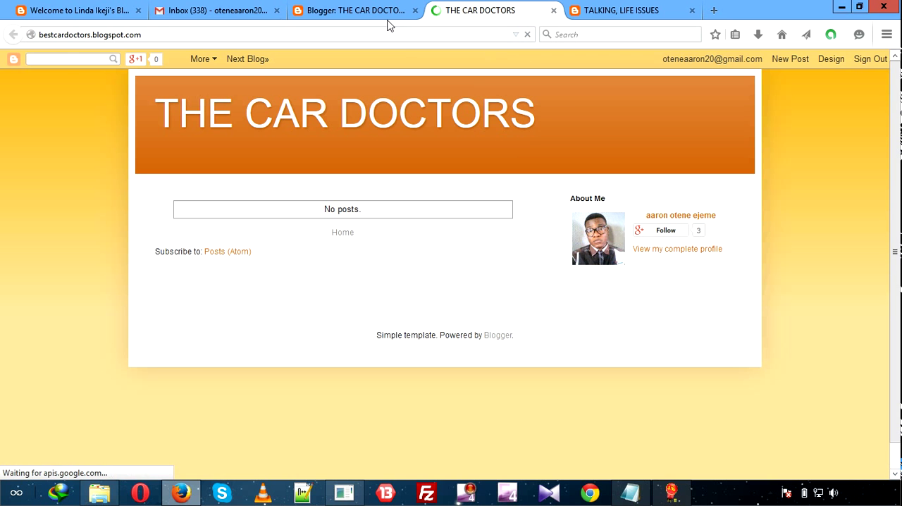
click(377, 11)
click(457, 14)
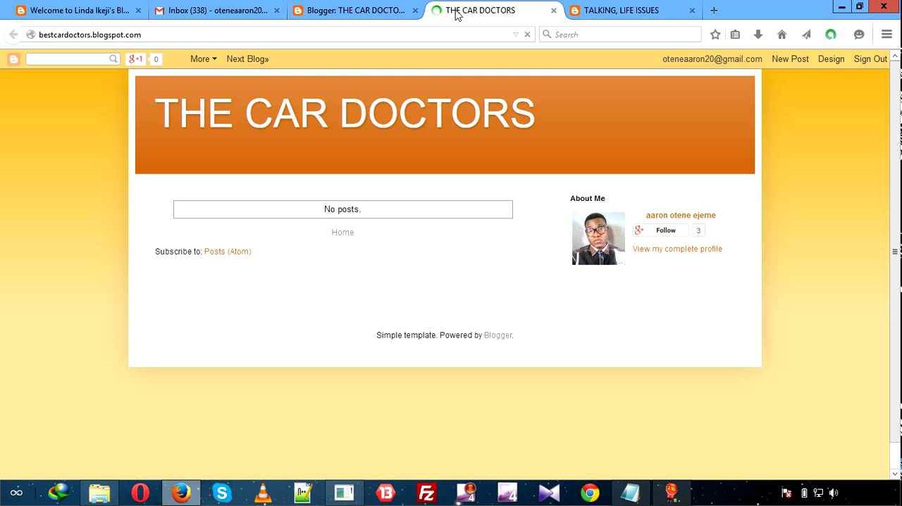
click(369, 10)
click(453, 11)
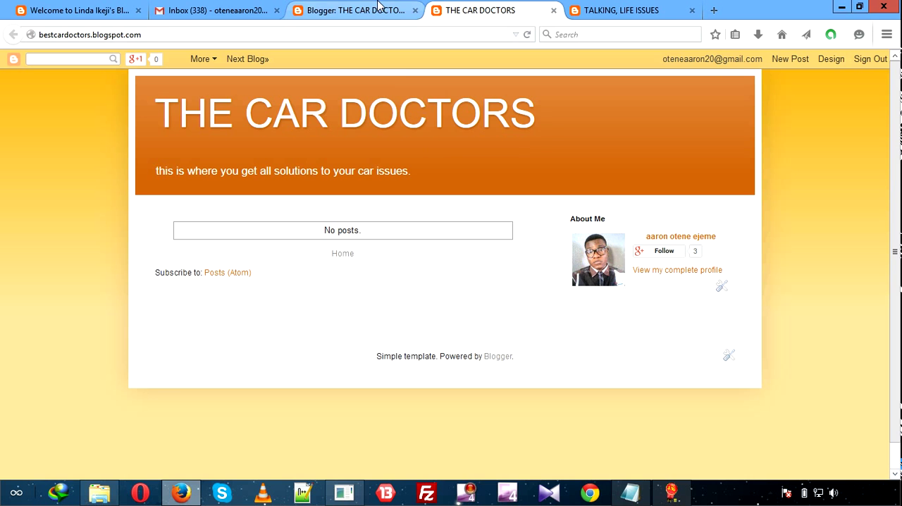
Compare the live THE CAR DOCTORS blog with its settings page and the TALKING, LIFE ISSUES blog.
click(360, 12)
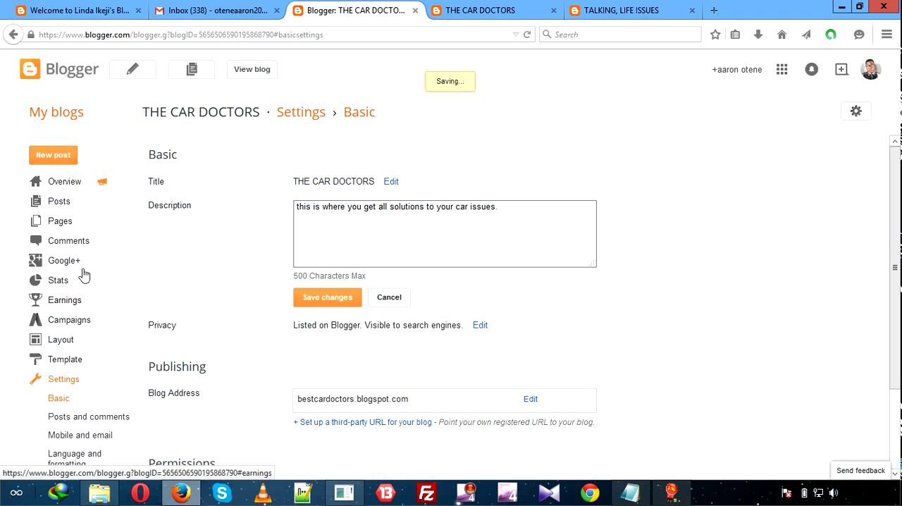
click(468, 10)
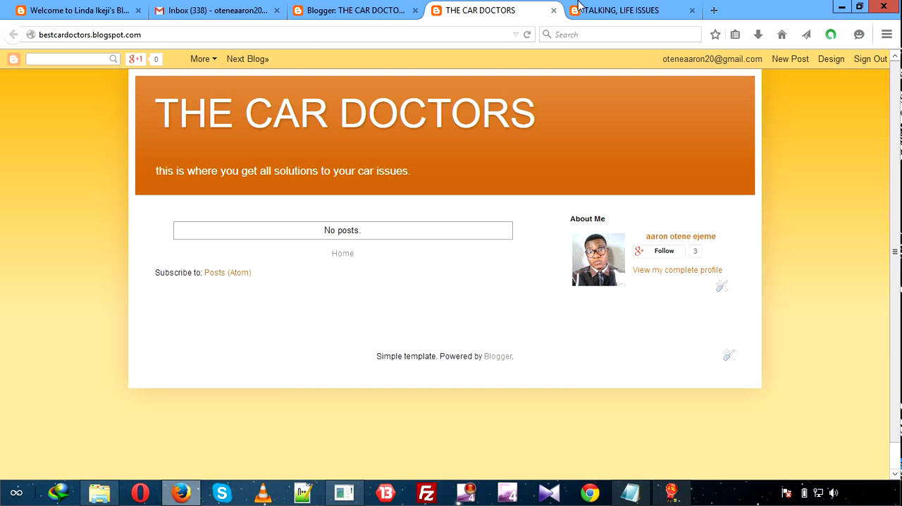
click(627, 9)
click(508, 10)
Start a new post for THE CAR DOCTORS, accepting the unsaved changes prompt, and title it "welcome to our blog".
click(344, 15)
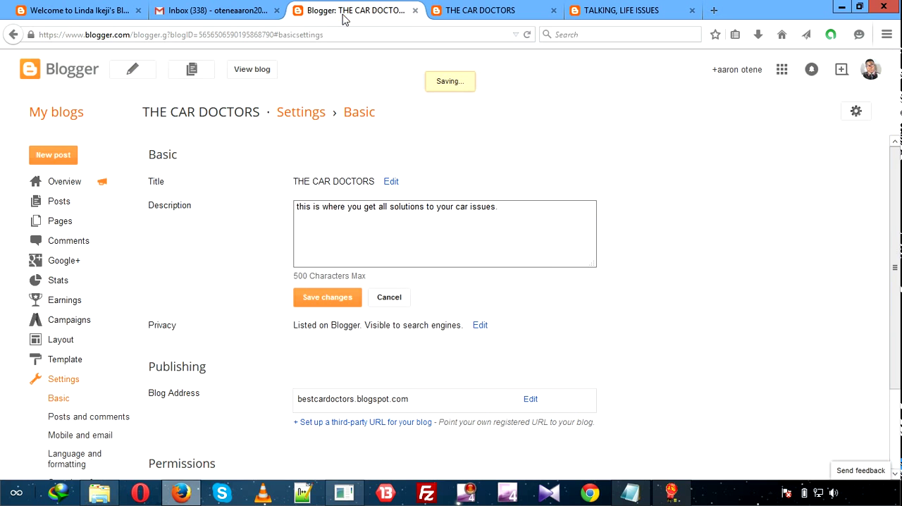
click(59, 160)
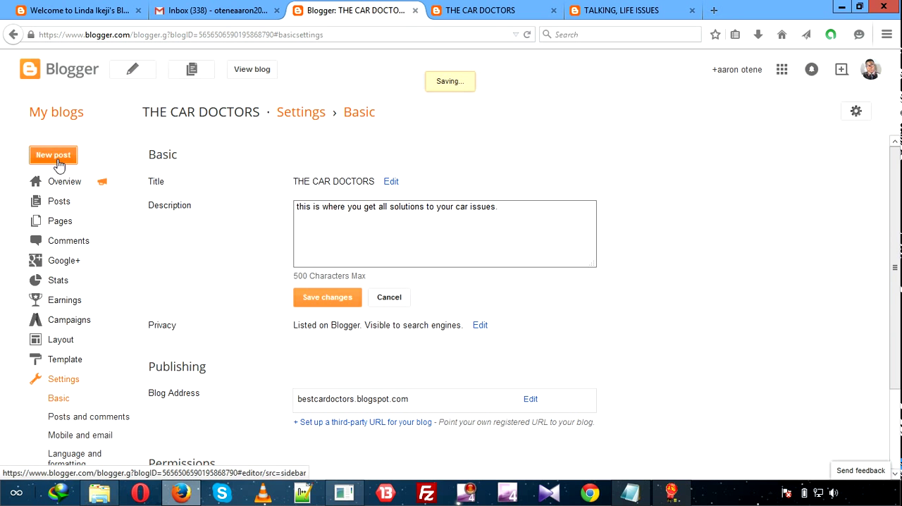
click(442, 237)
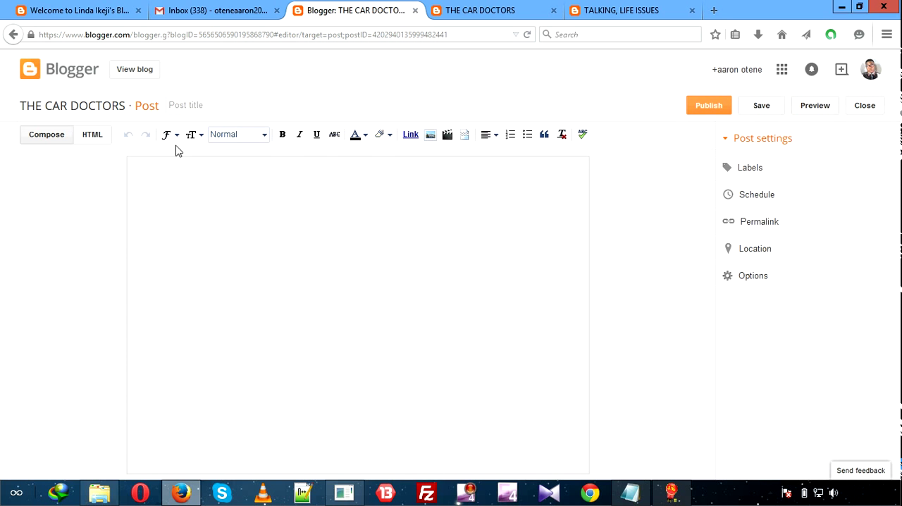
click(180, 100)
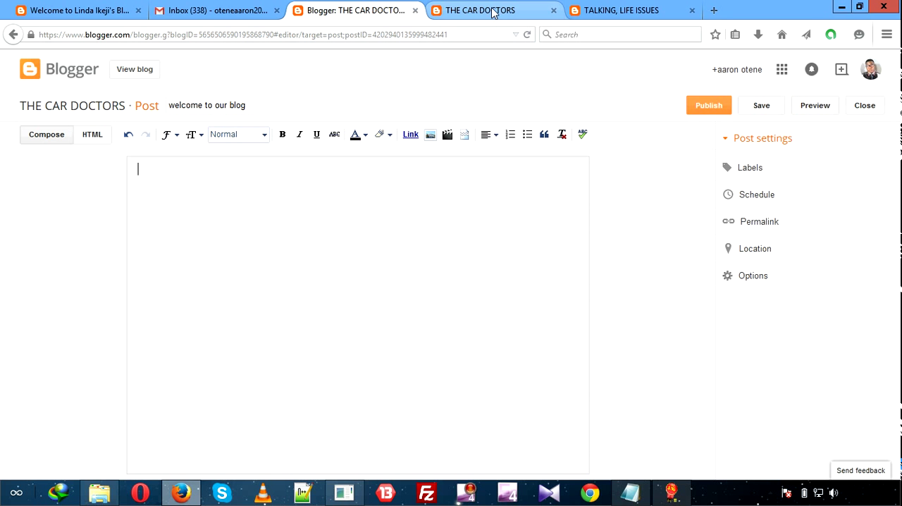
click(219, 11)
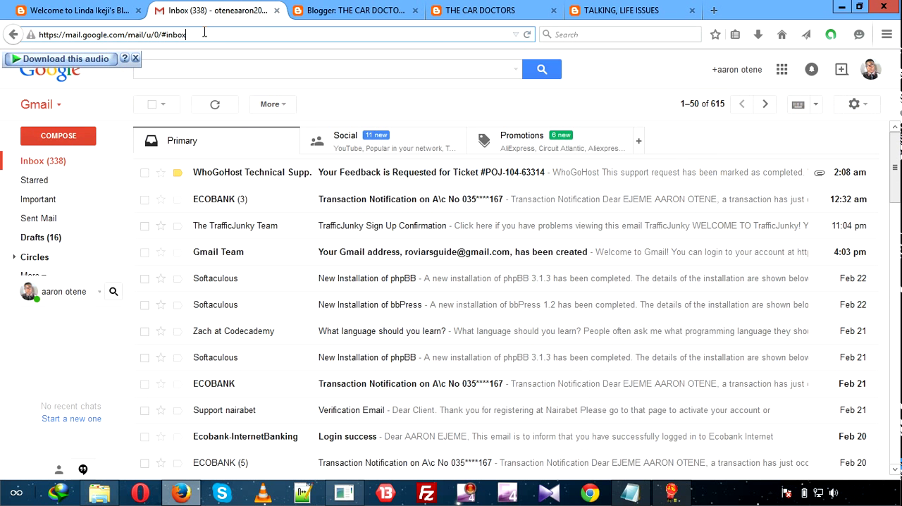
double_click(206, 34)
right_click(205, 35)
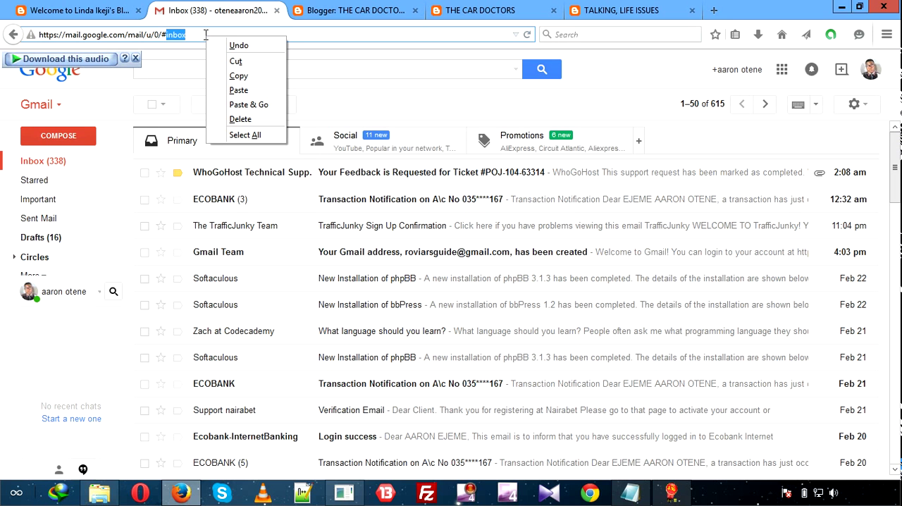
click(299, 34)
click(299, 35)
key(BackSpace)
key(BackSpace)
key(BackSpace)
key(BackSpace)
key(BackSpace)
key(BackSpace)
key(BackSpace)
key(BackSpace)
key(BackSpace)
key(BackSpace)
key(BackSpace)
key(BackSpace)
key(BackSpace)
key(BackSpace)
key(BackSpace)
key(BackSpace)
key(BackSpace)
key(BackSpace)
key(BackSpace)
key(BackSpace)
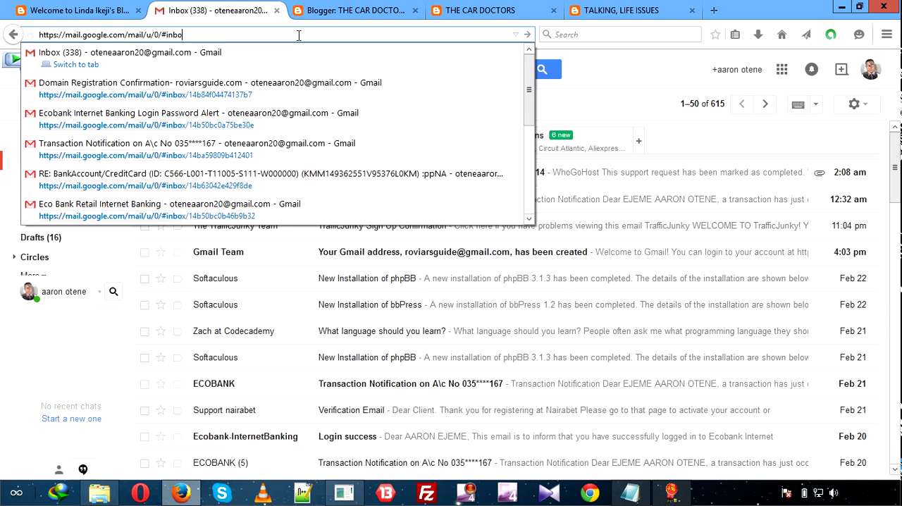
key(BackSpace)
key(BackSpace)
key(BackSpace)
key(BackSpace)
key(BackSpace)
key(BackSpace)
key(BackSpace)
key(BackSpace)
key(BackSpace)
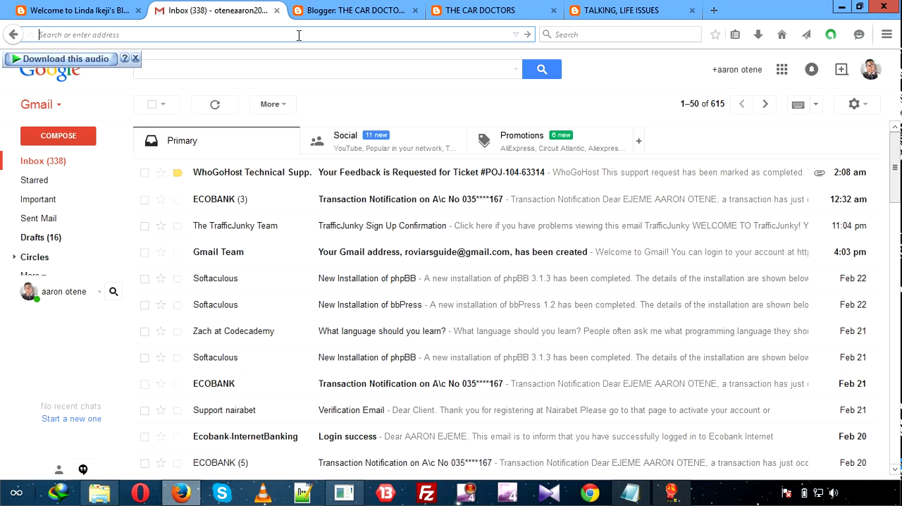
text(lipsum.com/)
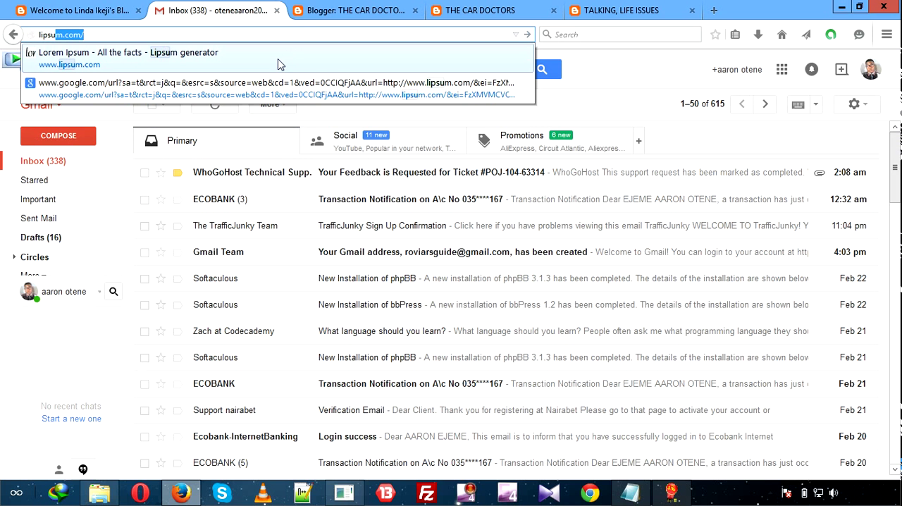
click(279, 62)
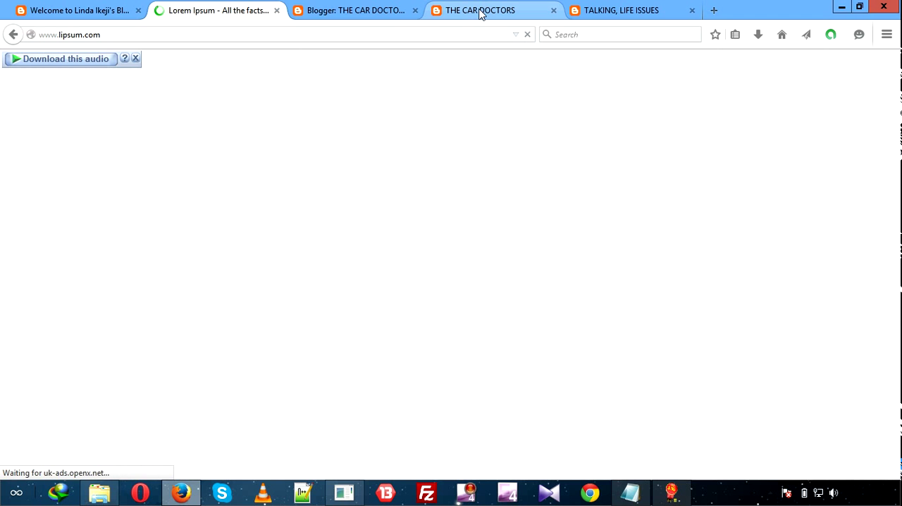
click(397, 14)
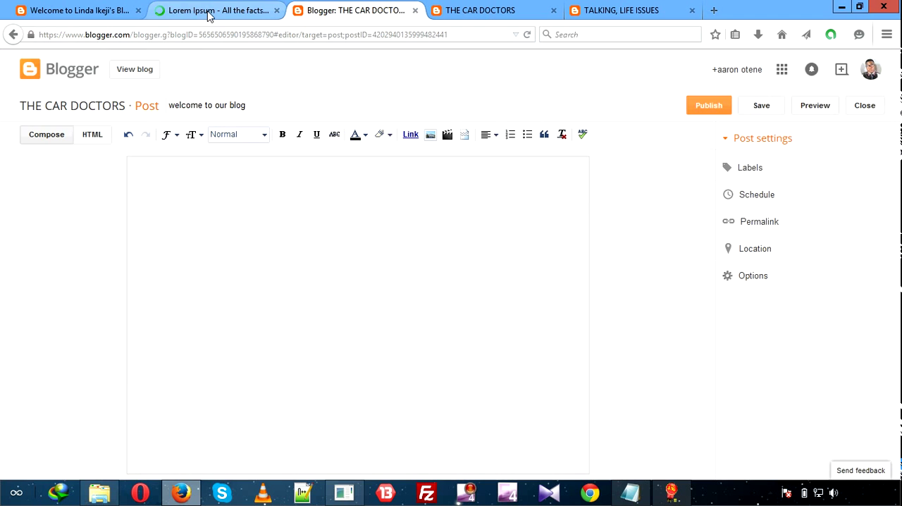
click(212, 17)
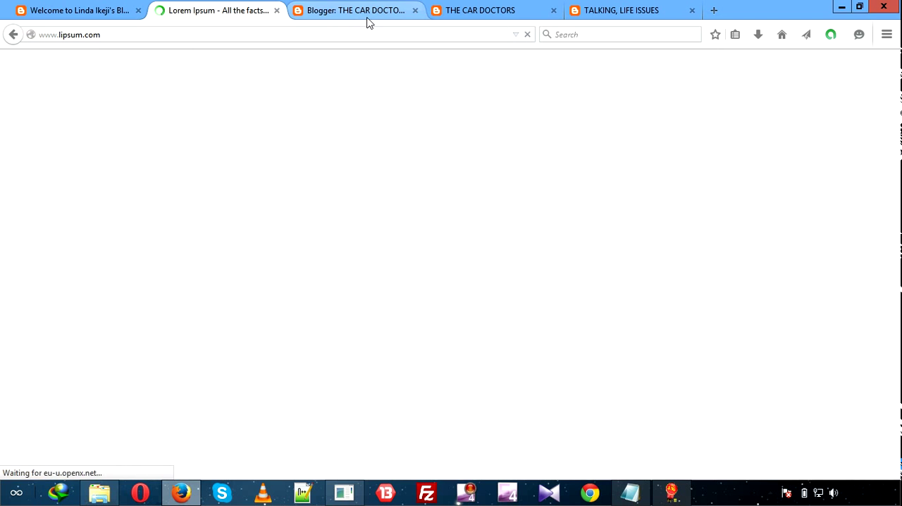
click(367, 22)
click(244, 18)
click(324, 15)
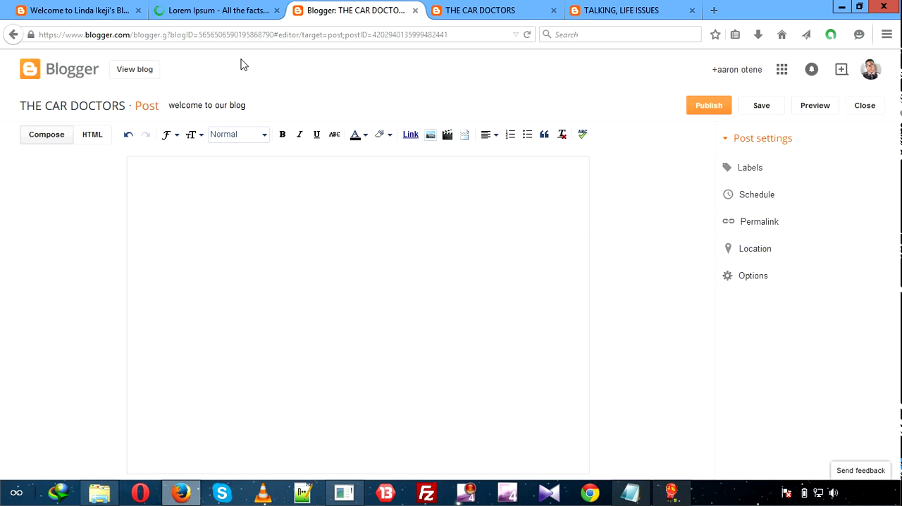
Copy the whole paragraph under "What is Lorem Ipsum?" from the lipsum.com page.
click(234, 19)
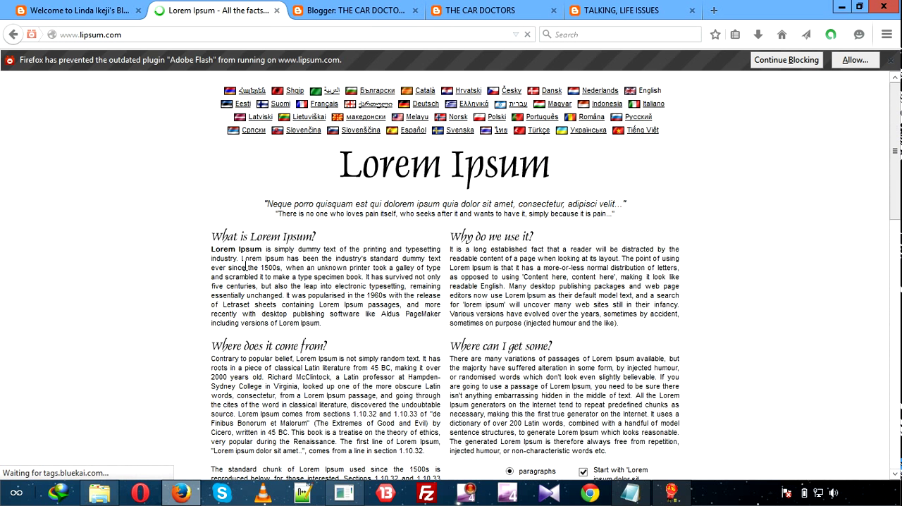
double_click(213, 250)
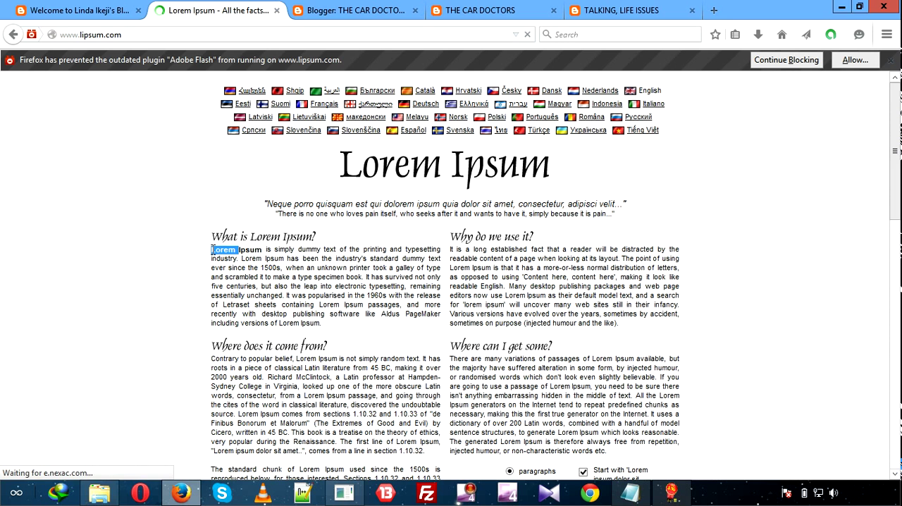
key(shift+Down)
key(shift+Down)
key(shift+Down)
key(shift+Down)
key(shift+Down)
key(shift+Down)
key(shift+Down)
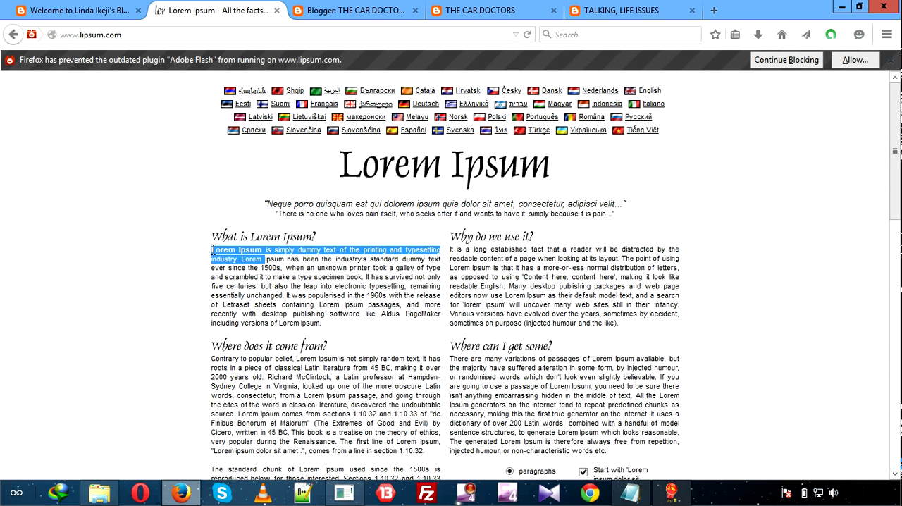
key(shift+Down)
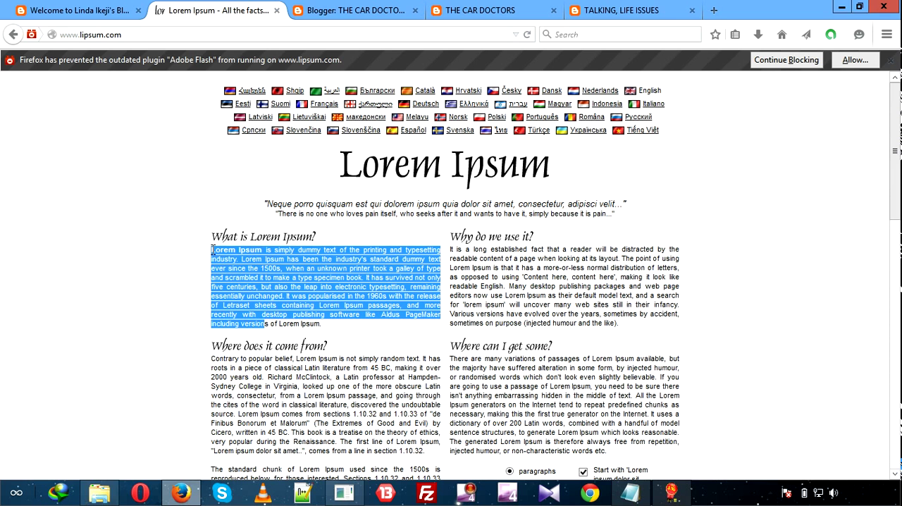
key(shift+Right)
key(shift+Right)
key(shift+Right)
key(shift+Right)
key(shift+Right)
key(shift+Right)
key(shift+Right)
key(shift+Right)
key(shift+Right)
key(shift+Right)
key(shift+Right)
key(shift+Right)
key(shift+Right)
key(shift+Right)
key(shift+Right)
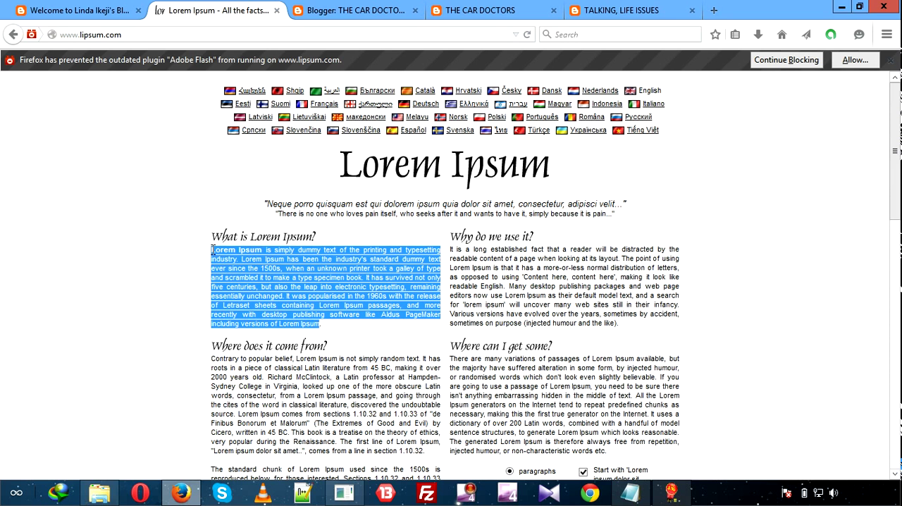
right_click(240, 286)
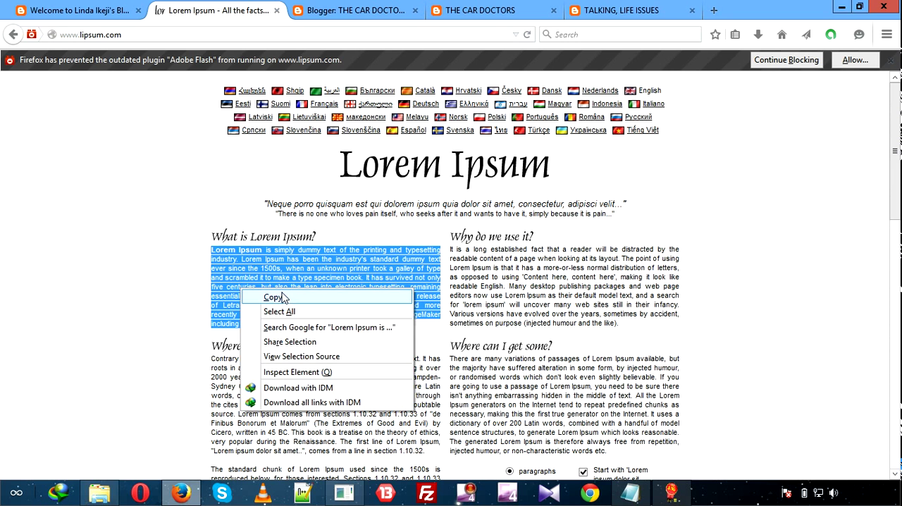
click(308, 295)
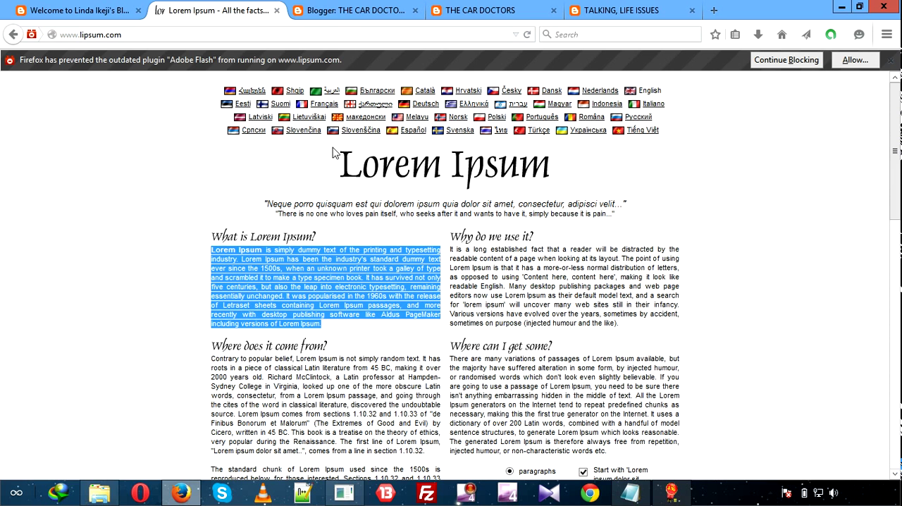
Paste the copied Lorem Ipsum paragraph into the empty body of the "welcome to our blog" post.
click(353, 10)
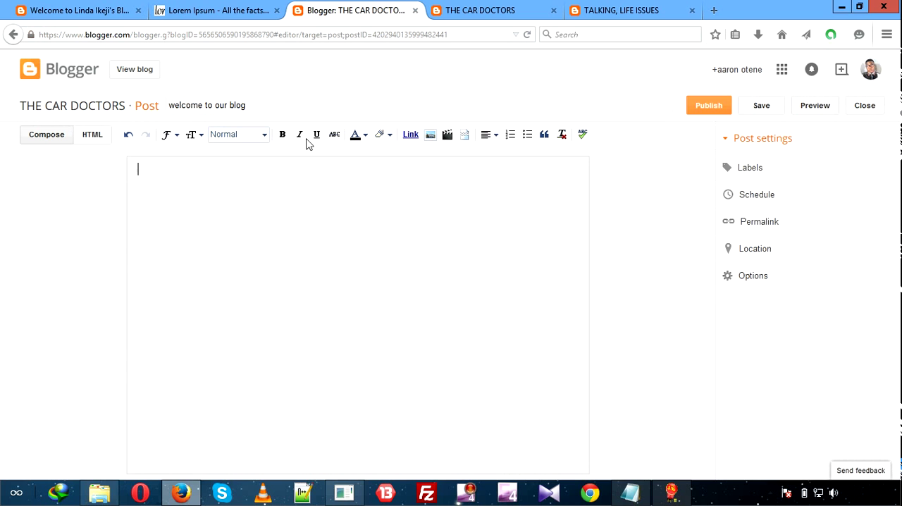
right_click(208, 186)
click(243, 241)
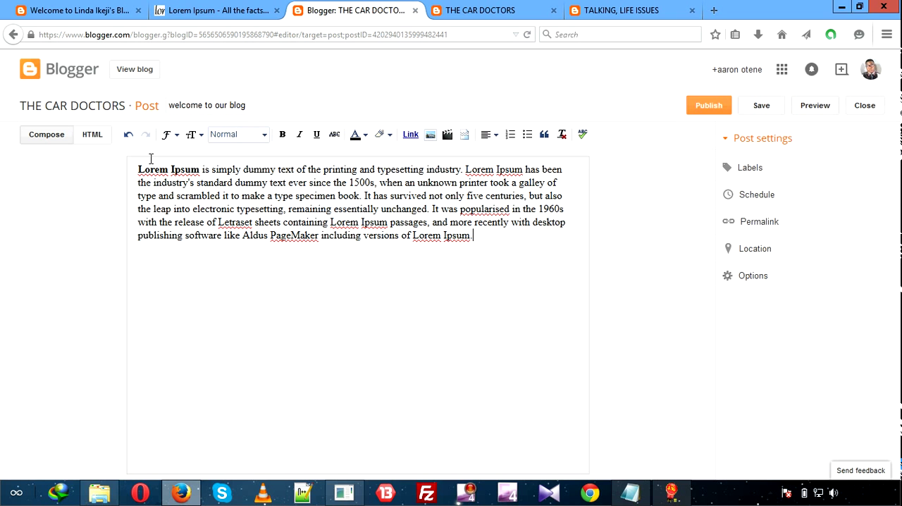
Look through the post editor's paragraph format, font and text size choices without applying any.
click(265, 135)
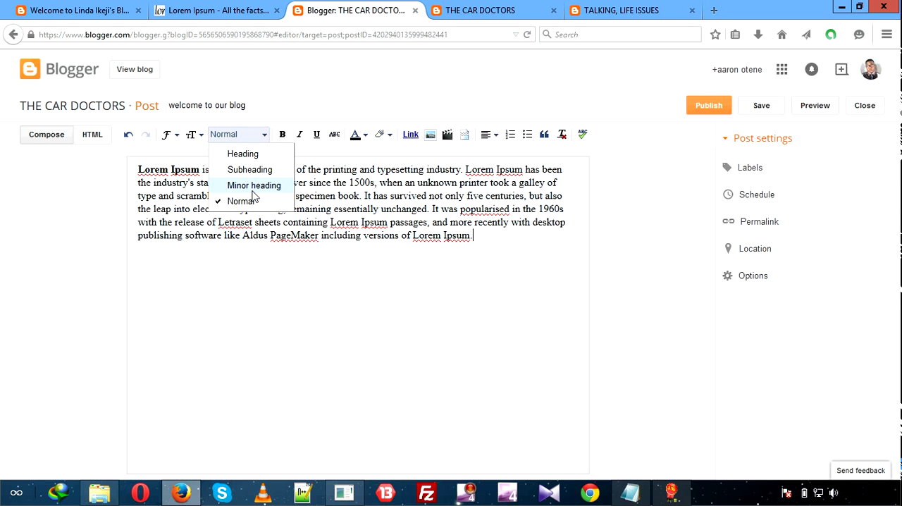
click(173, 139)
click(176, 137)
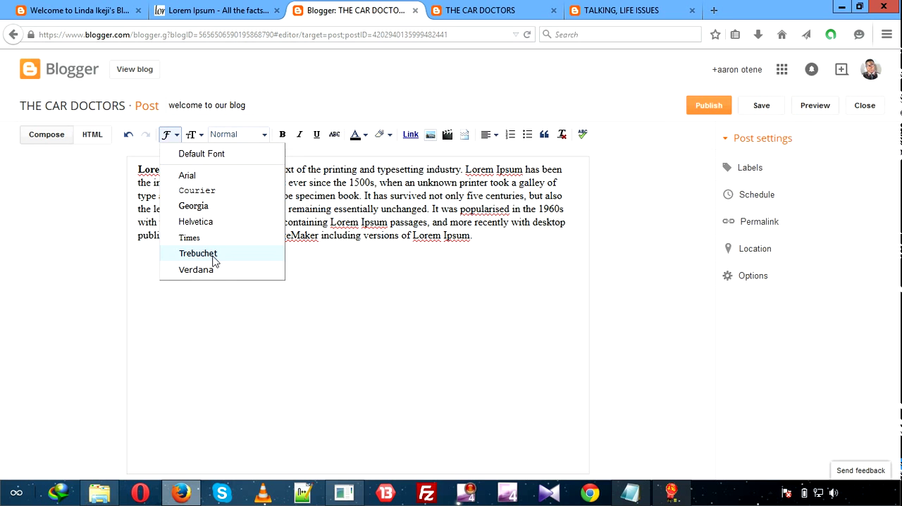
click(299, 289)
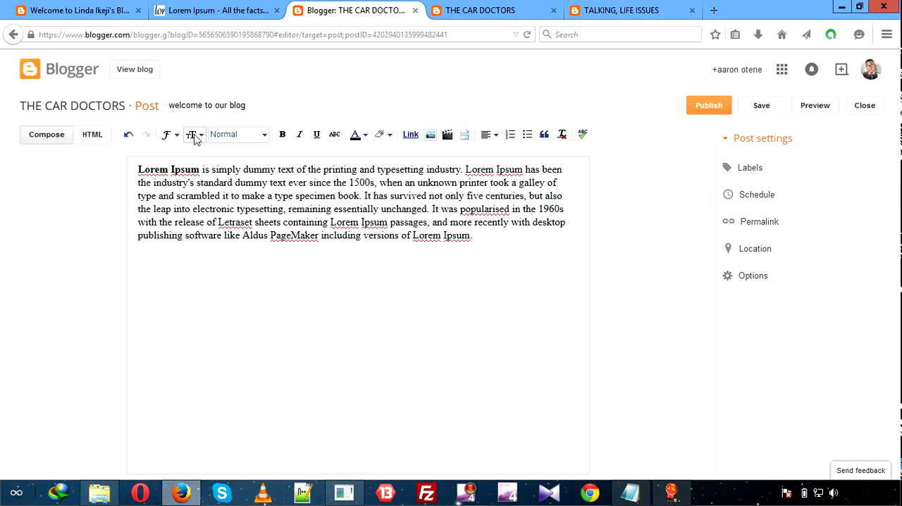
click(196, 137)
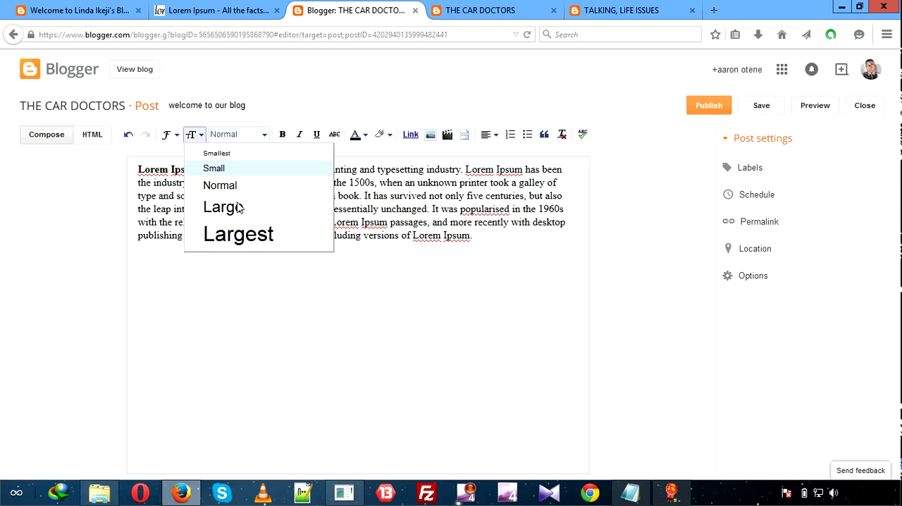
click(302, 330)
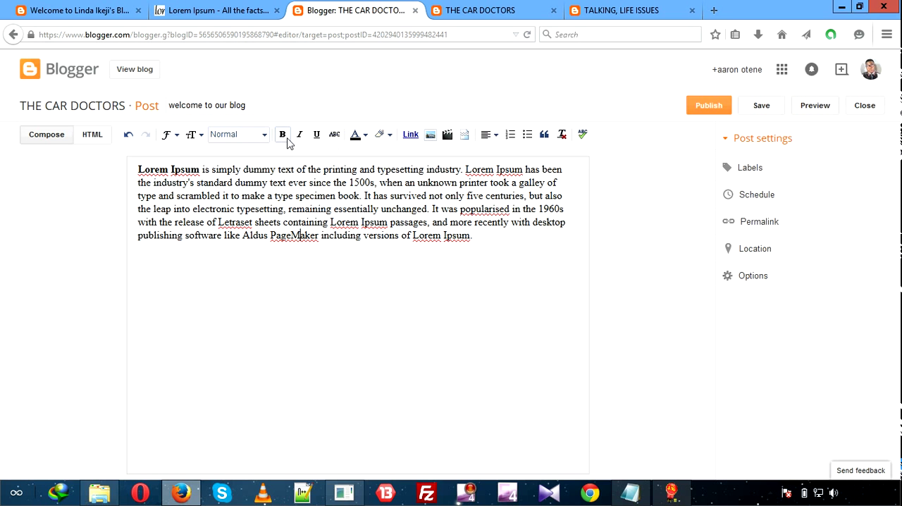
Set the opening words "Lorem Ipsum" in the post body to Large size and italic.
click(137, 169)
key(shift+Right)
key(shift+Right)
key(shift+Right)
key(shift+Right)
key(shift+Right)
key(shift+Right)
key(shift+Right)
key(shift+Right)
key(shift+Right)
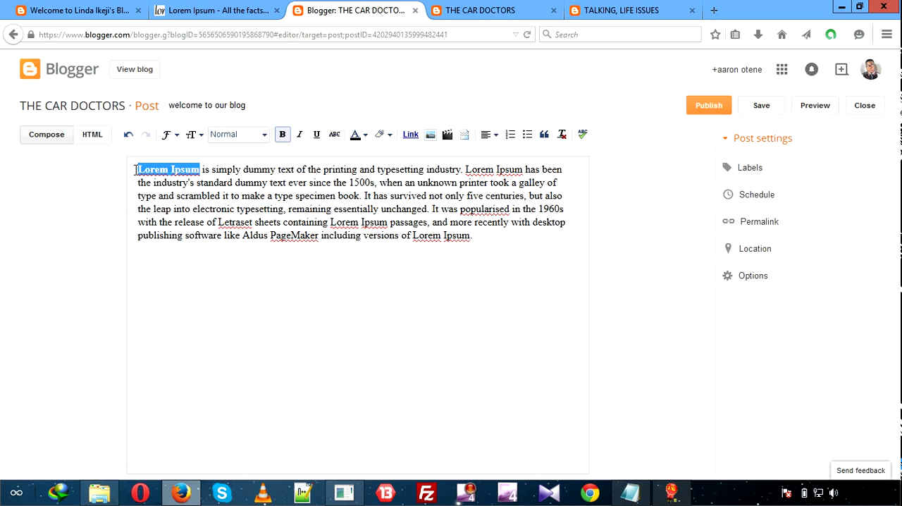
click(169, 134)
click(203, 136)
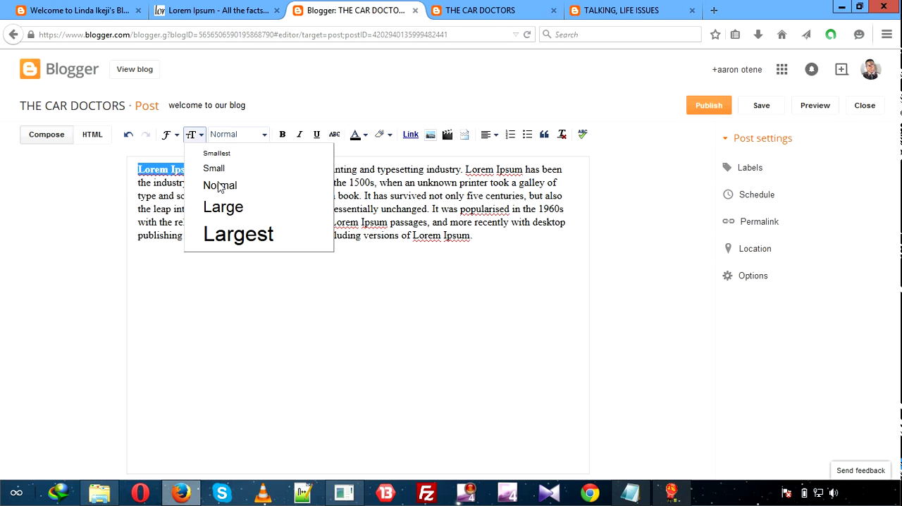
click(226, 207)
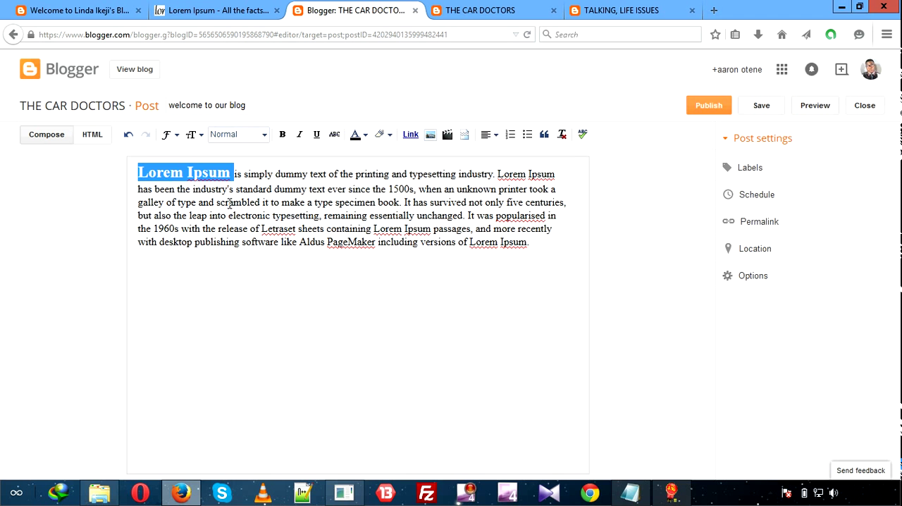
click(295, 135)
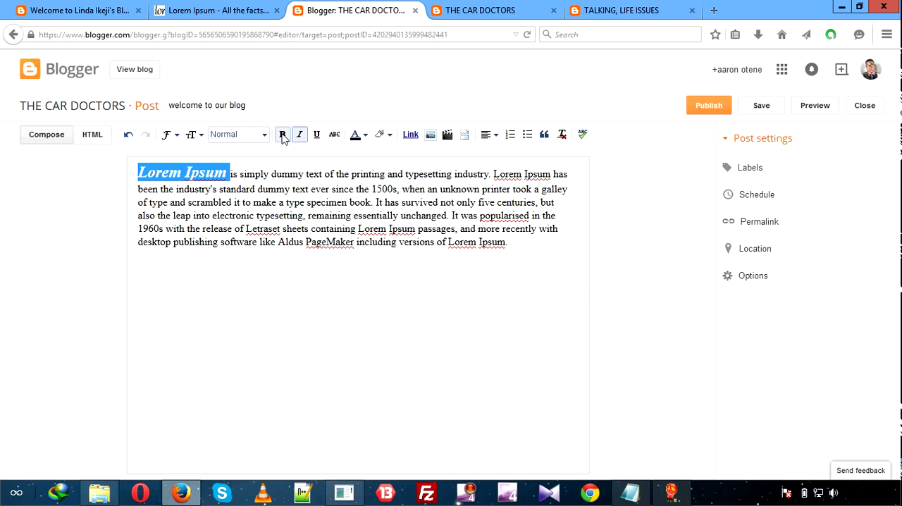
Underline the opening words "Lorem Ipsum" and colour them yellow, checking the background and text colour palettes.
click(316, 135)
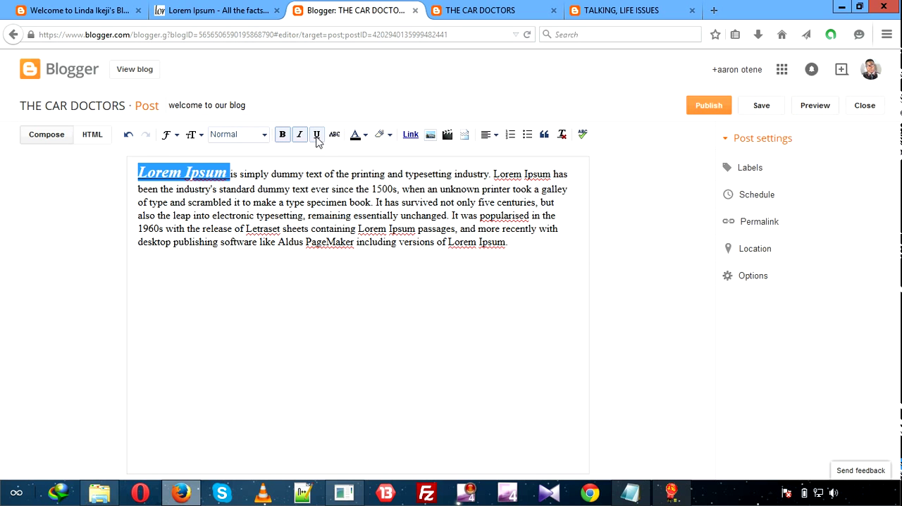
click(357, 136)
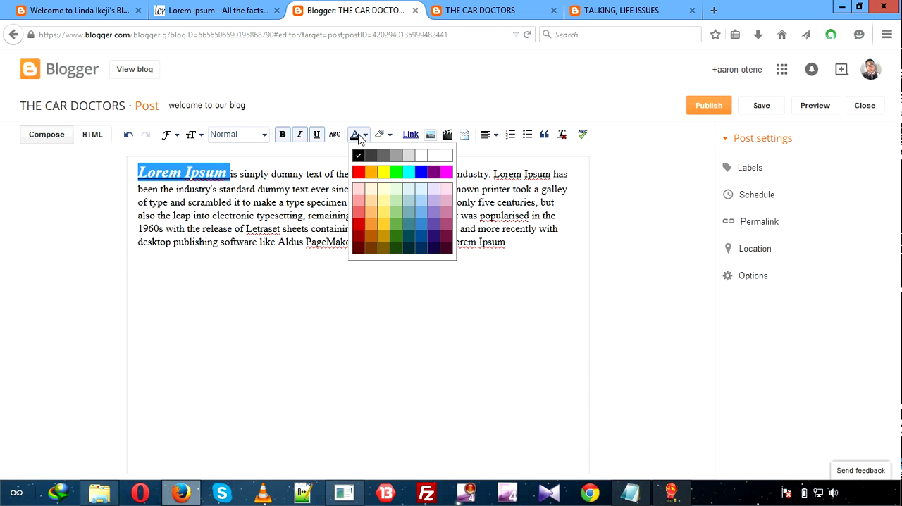
click(387, 174)
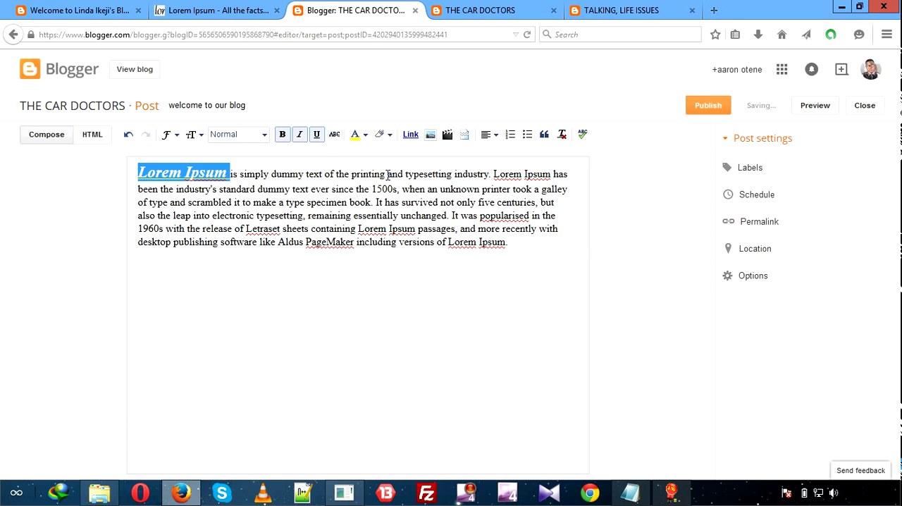
click(380, 136)
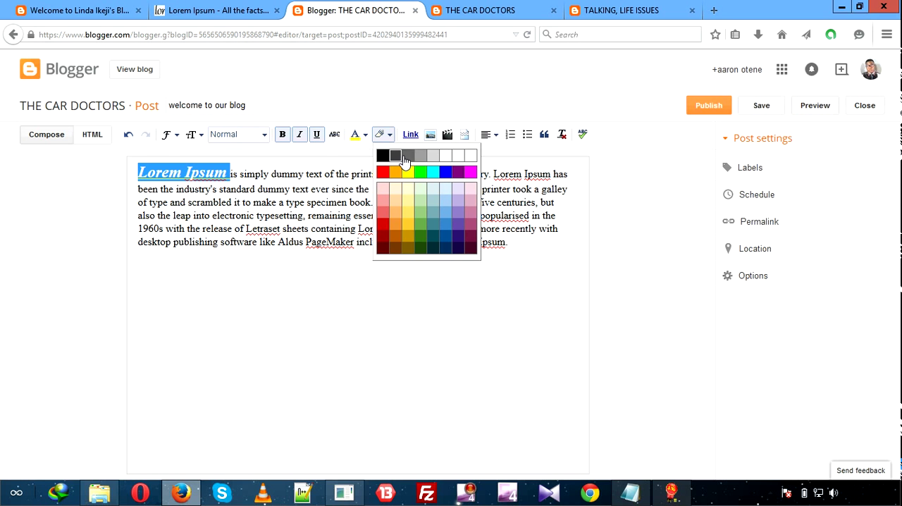
click(358, 135)
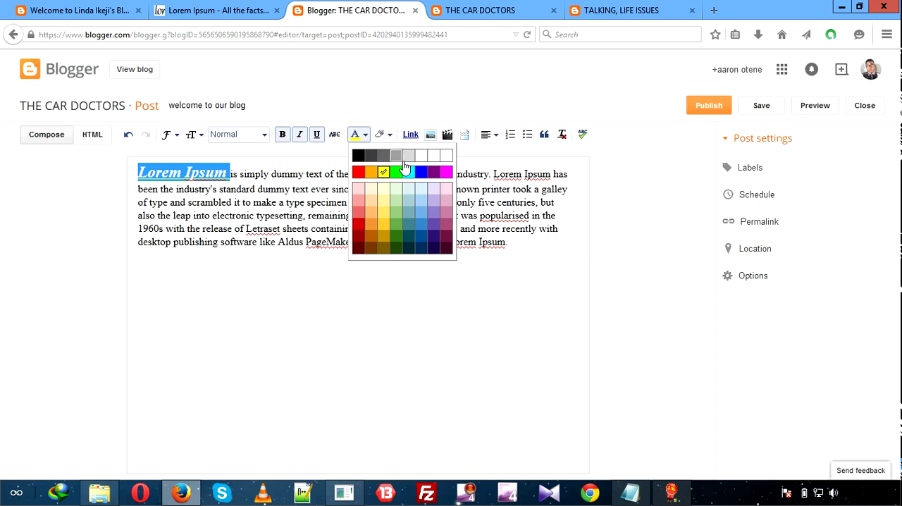
click(326, 157)
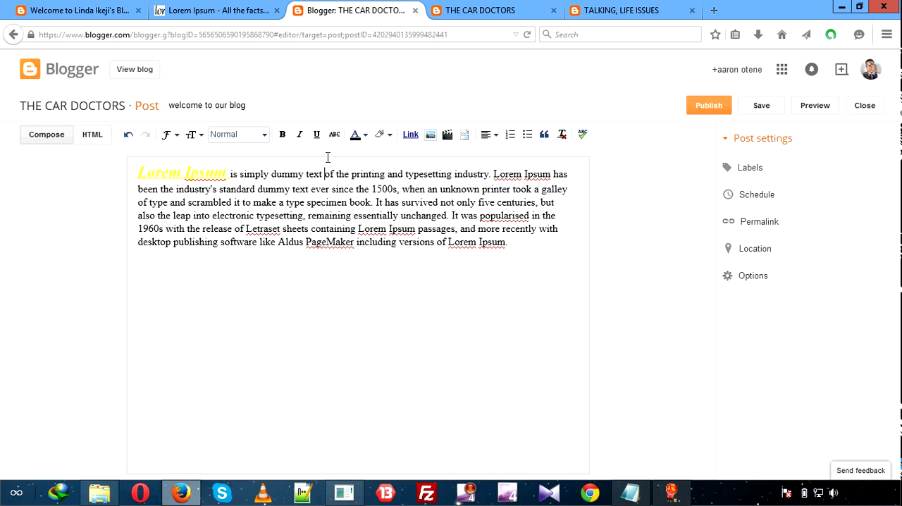
Try black as both the text colour and the text background colour within the paragraph's first sentence.
click(365, 136)
click(381, 134)
click(361, 135)
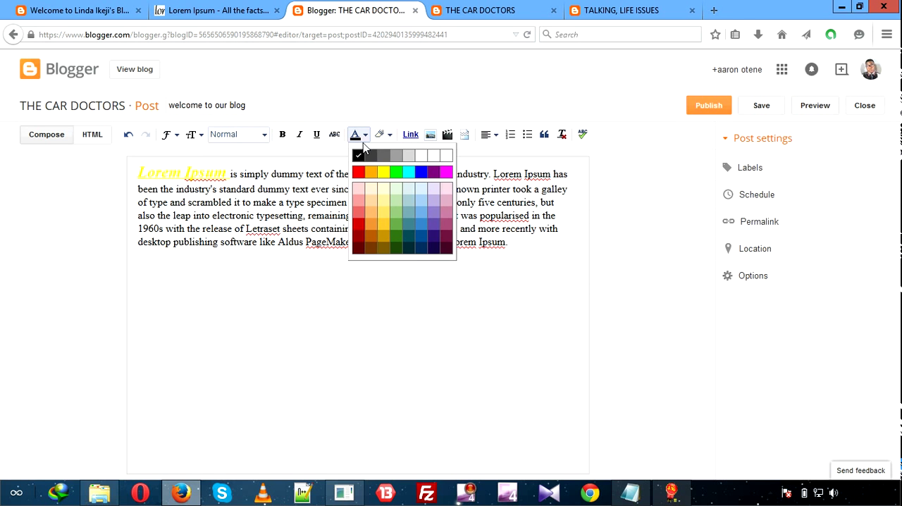
click(360, 157)
click(381, 134)
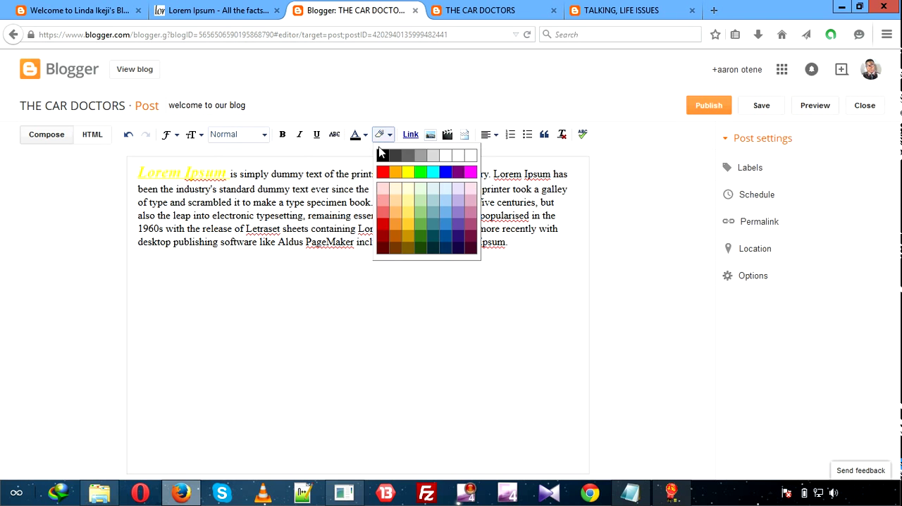
click(381, 156)
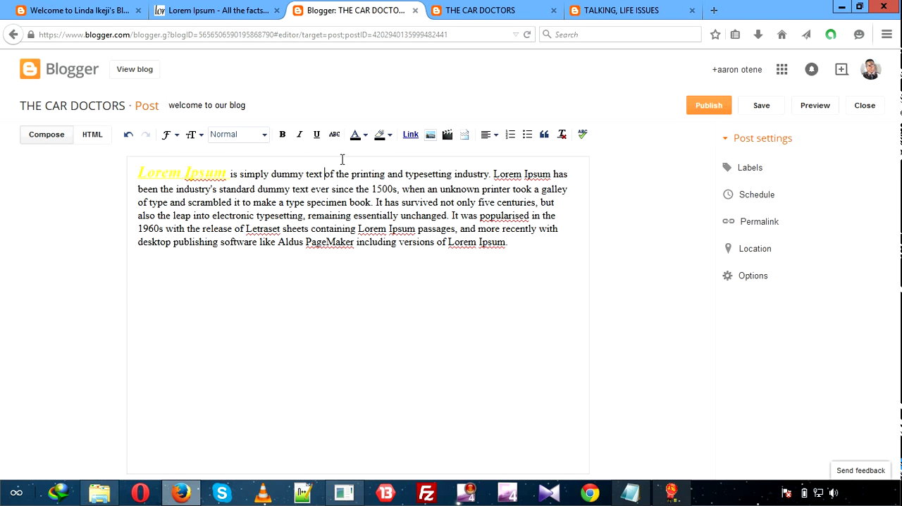
Select the opening words "Lorem Ipsum" and undo the recent colour changes and the underline.
click(221, 174)
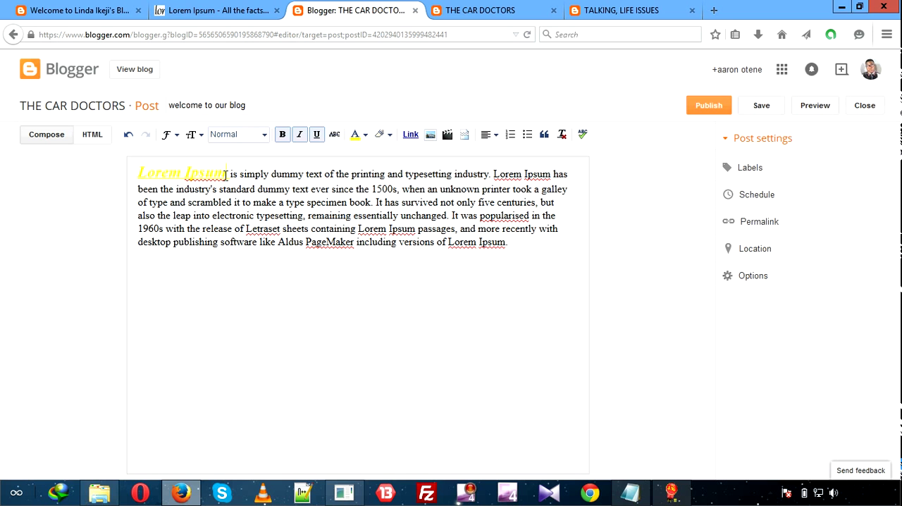
key(shift+Left)
key(shift+Left)
key(shift+Left)
key(shift+Left)
key(shift+Left)
key(shift+Left)
key(shift+Left)
key(shift+Left)
key(shift+Left)
key(shift+Left)
key(shift+Left)
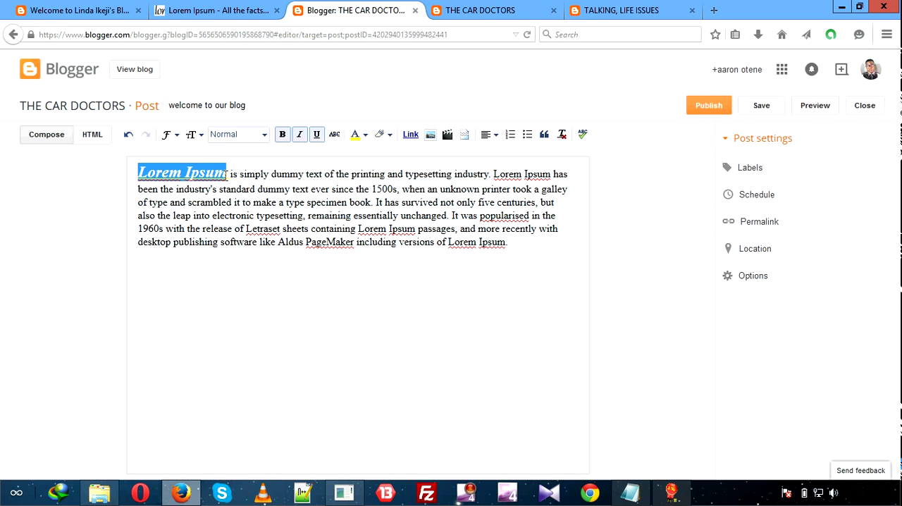
click(131, 139)
click(130, 140)
click(131, 141)
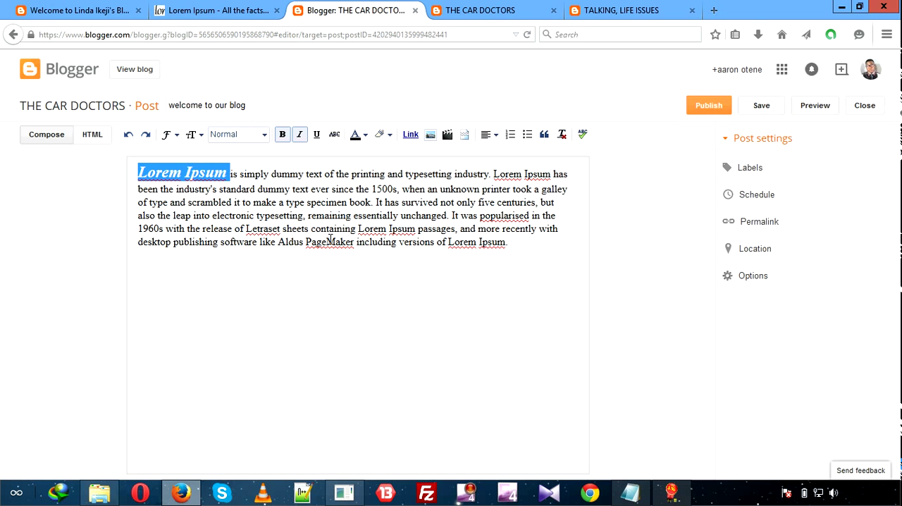
Add blank lines after the post's first paragraph and copy the first "Where does it come from?" paragraph from the Lorem Ipsum page.
click(518, 242)
key(Return)
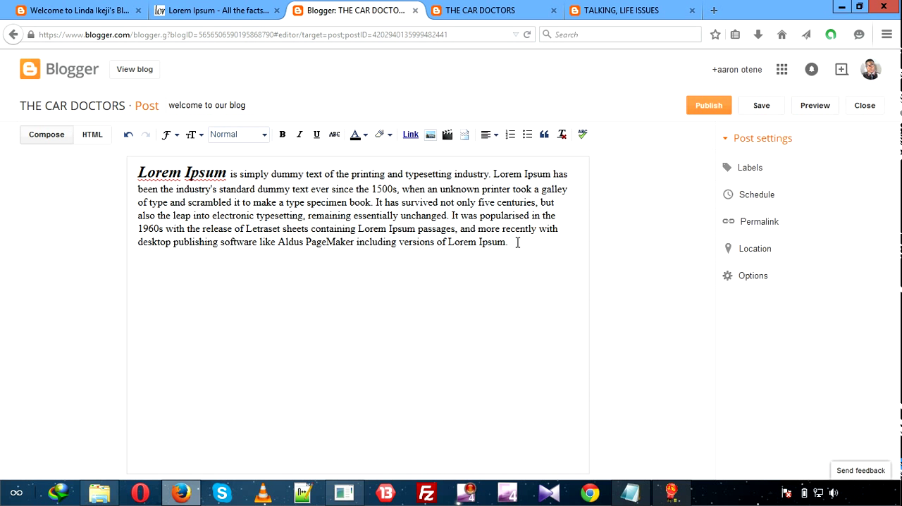
click(232, 8)
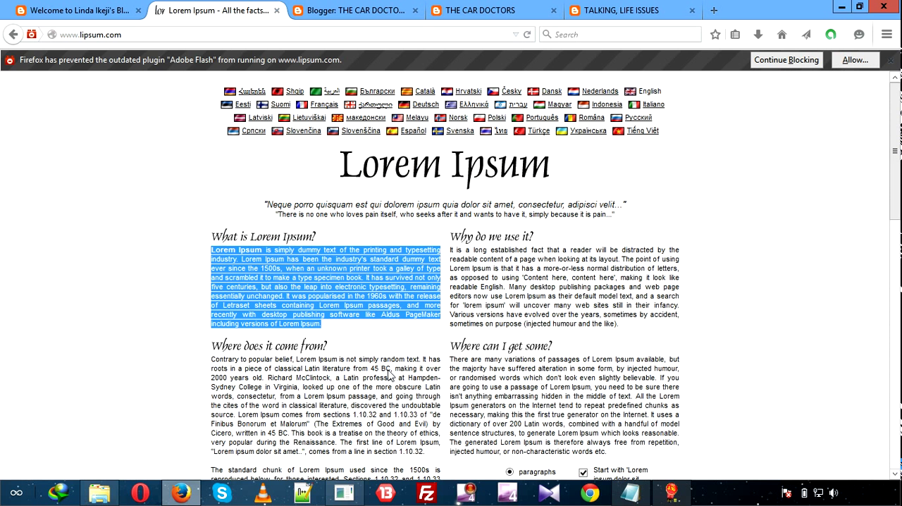
double_click(212, 359)
key(shift+Down)
key(shift+Down)
key(shift+Down)
key(shift+Down)
key(shift+Down)
key(shift+Down)
key(shift+Down)
key(shift+Down)
key(shift+Down)
key(shift+Down)
key(shift+Down)
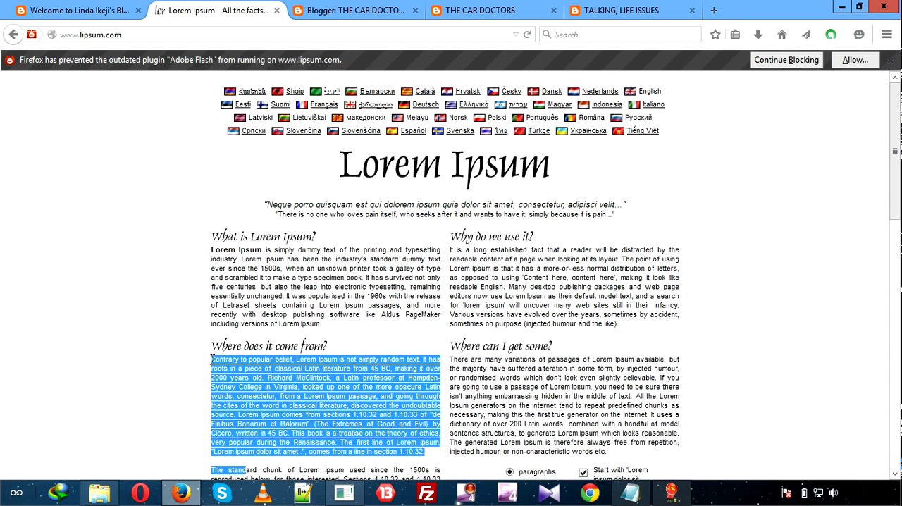
key(shift+Up)
key(shift+Right)
key(shift+Right)
key(shift+Right)
key(shift+Right)
key(shift+Right)
key(shift+Right)
key(shift+Right)
key(shift+Right)
key(shift+Right)
key(shift+Right)
key(shift+Right)
key(shift+Right)
key(shift+Right)
key(shift+Right)
key(shift+Right)
key(shift+Right)
key(shift+Right)
key(shift+Right)
key(shift+Right)
key(shift+Right)
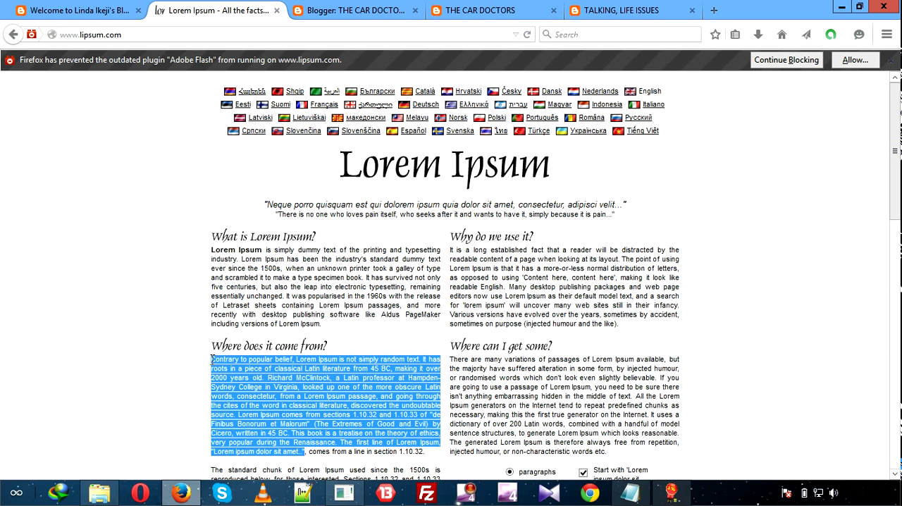
key(shift+Right)
key(shift+Right)
key(shift+Right)
key(shift+Right)
key(shift+Right)
key(shift+Right)
key(shift+Right)
key(shift+Right)
key(shift+Right)
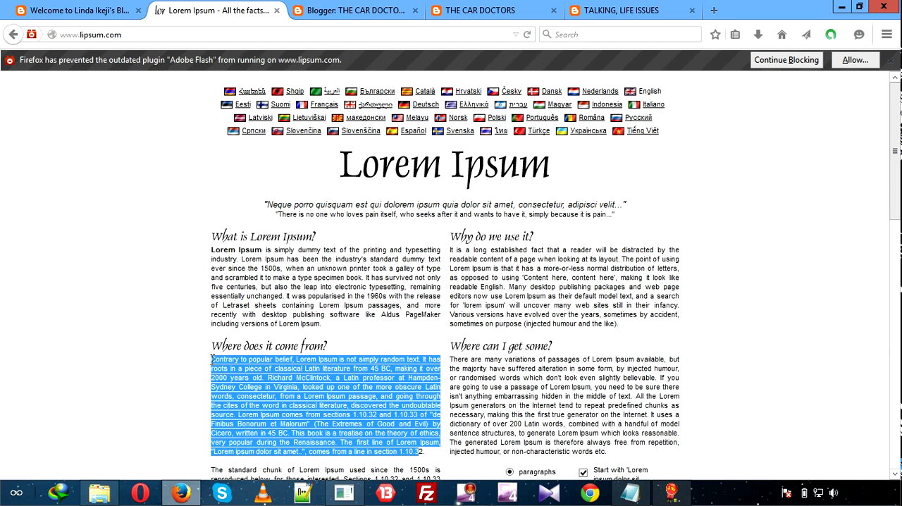
right_click(263, 384)
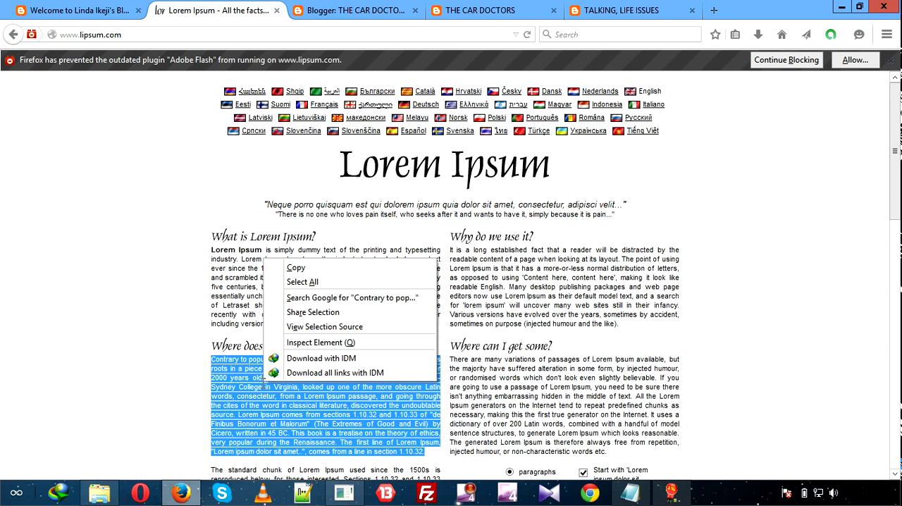
click(325, 272)
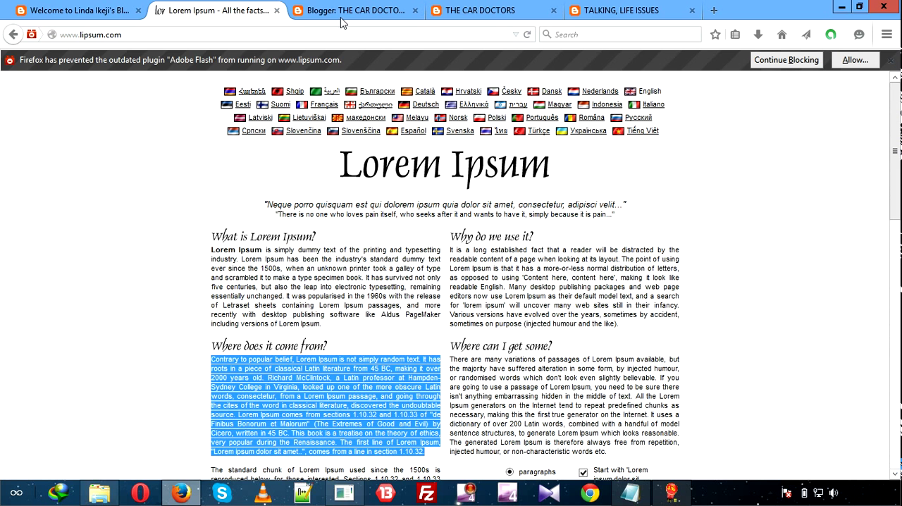
Paste the copied paragraph into the Blogger post below the first paragraph.
click(345, 11)
right_click(253, 318)
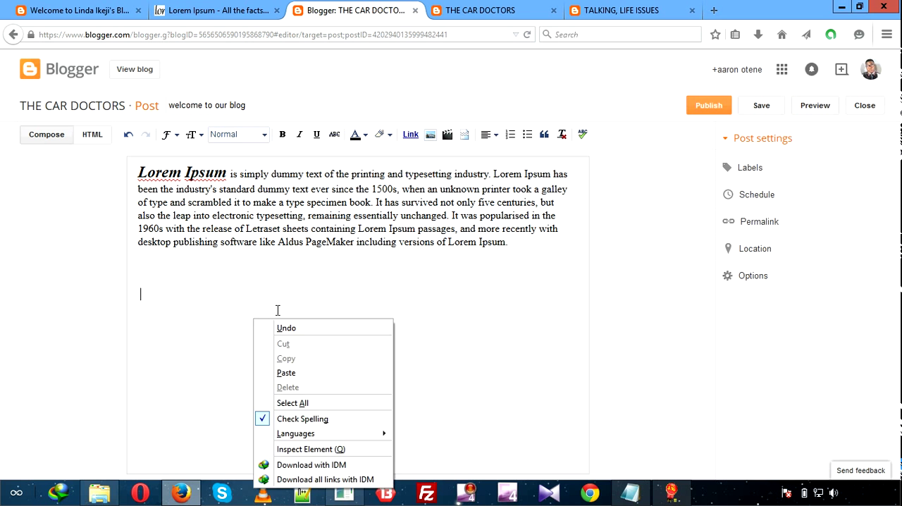
click(309, 372)
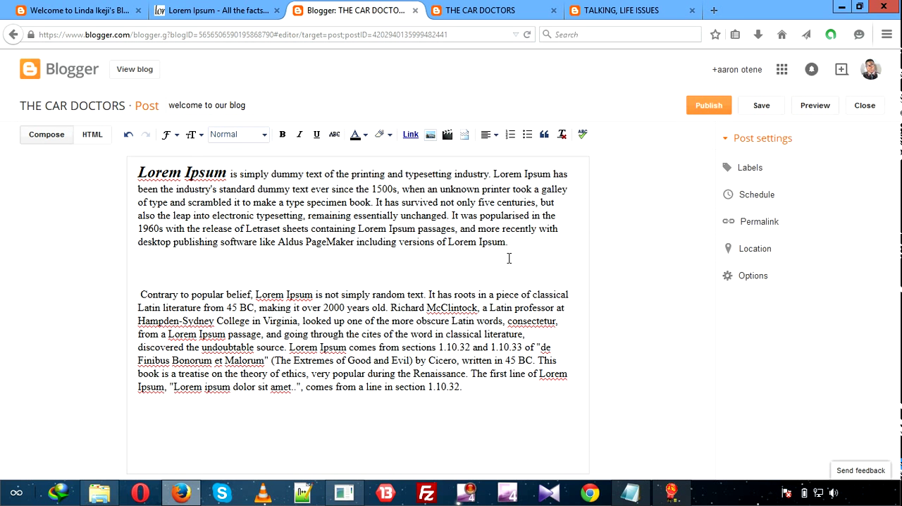
Upload the picture Lifetitle from the Downloads folder and add it to the post.
click(431, 135)
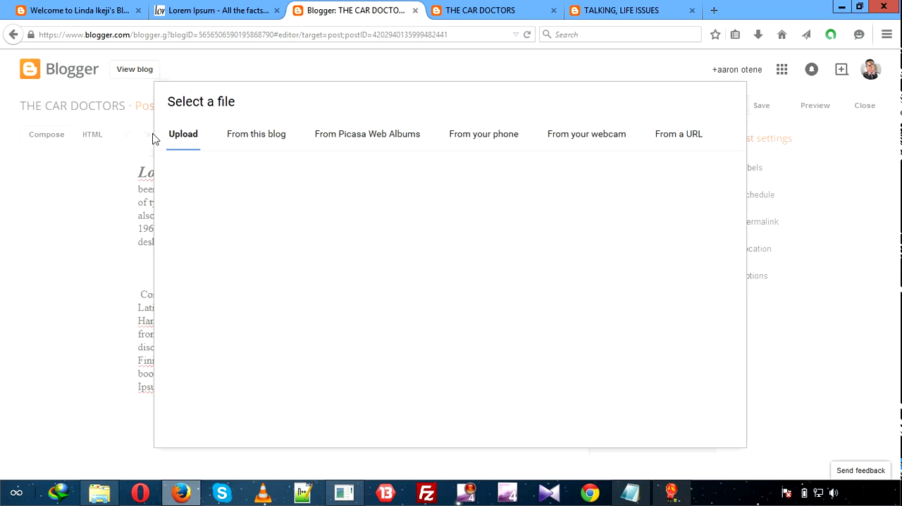
click(201, 137)
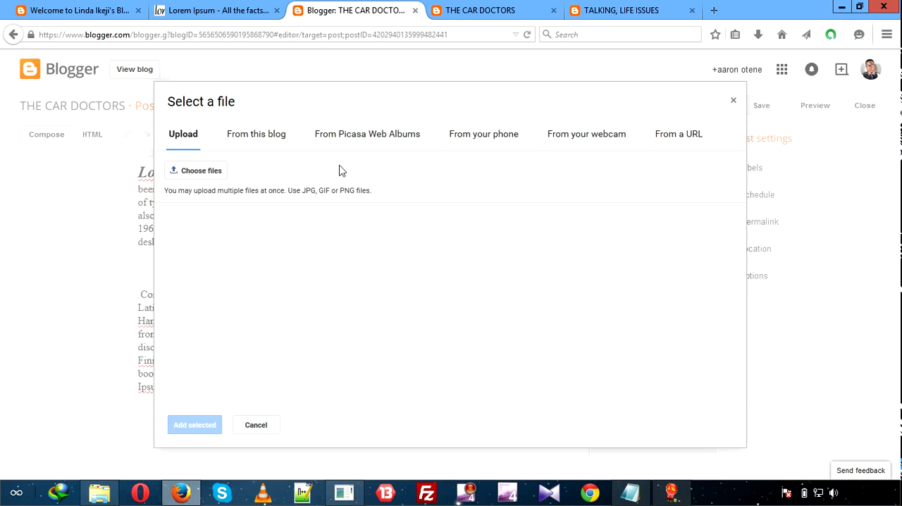
click(187, 179)
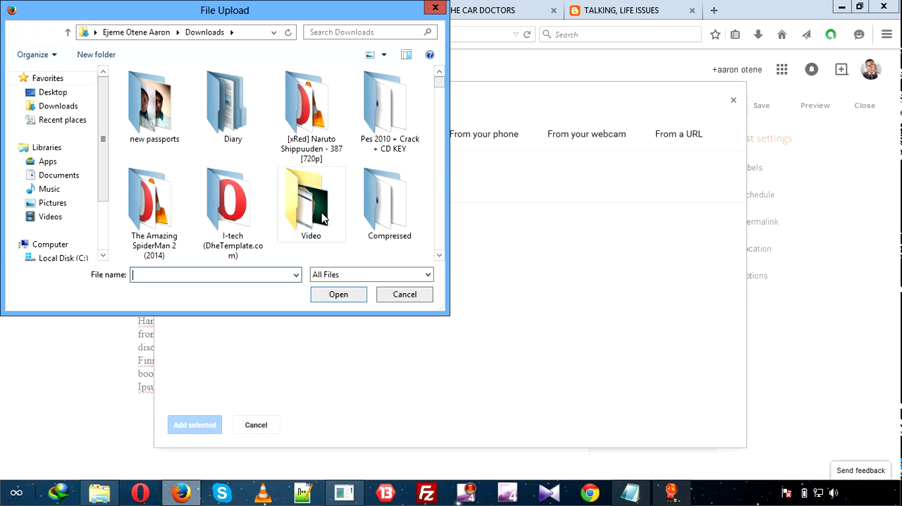
click(439, 255)
click(438, 255)
click(439, 255)
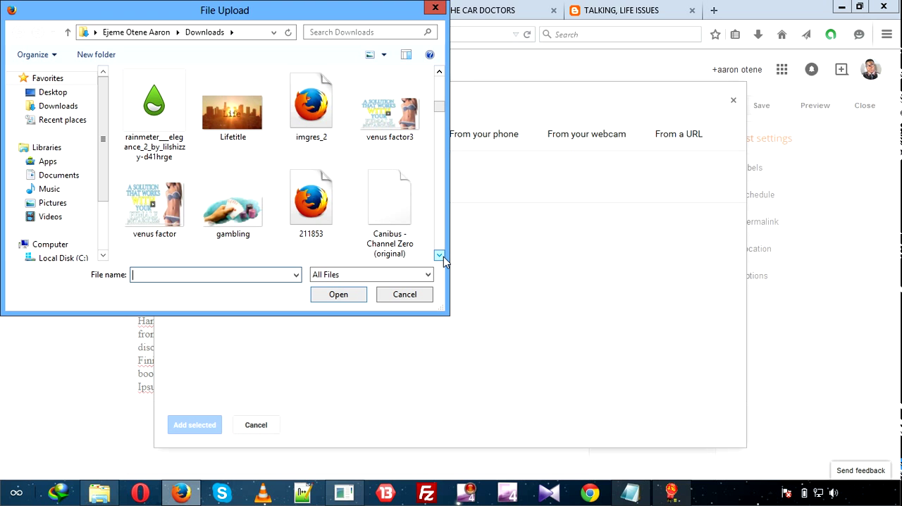
click(441, 256)
click(442, 256)
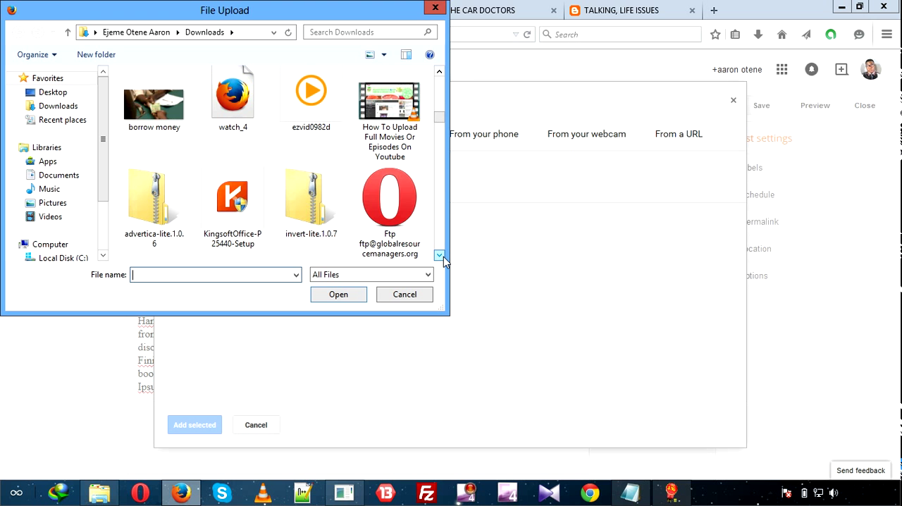
click(442, 256)
click(442, 255)
click(442, 255)
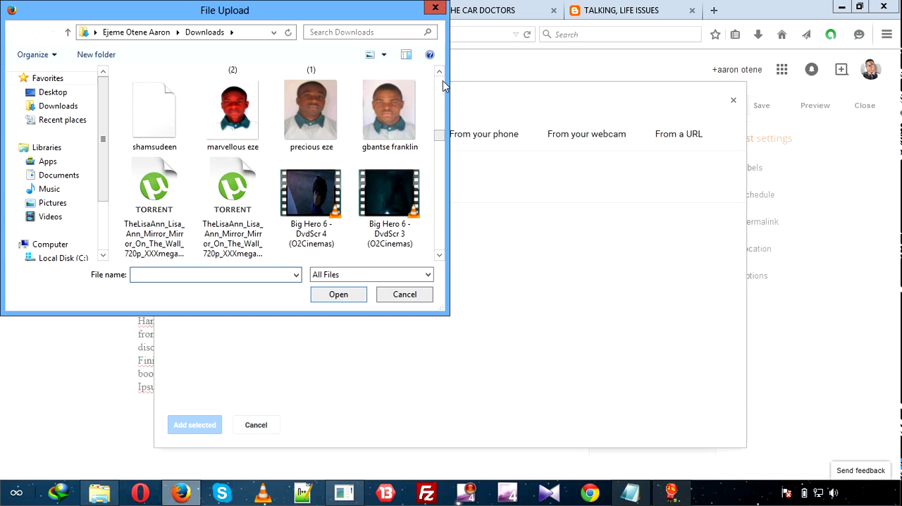
scroll(439, 78, up, 4)
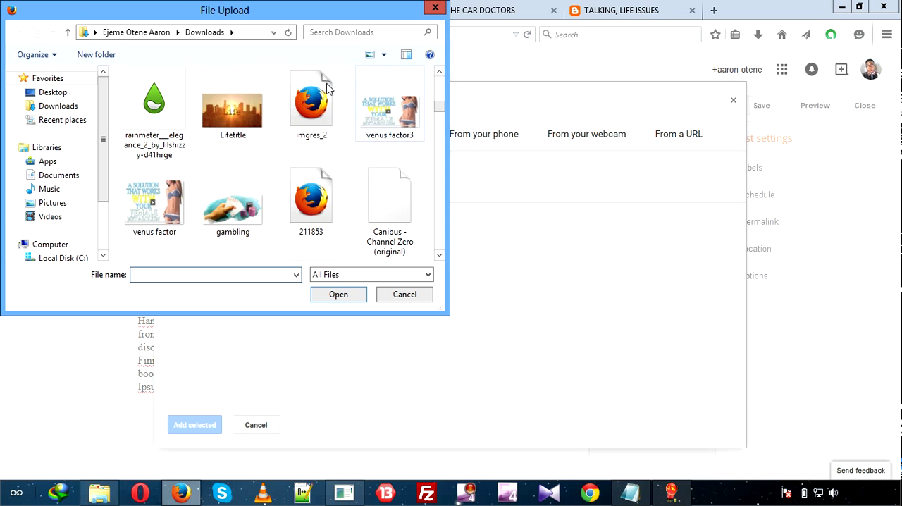
click(228, 102)
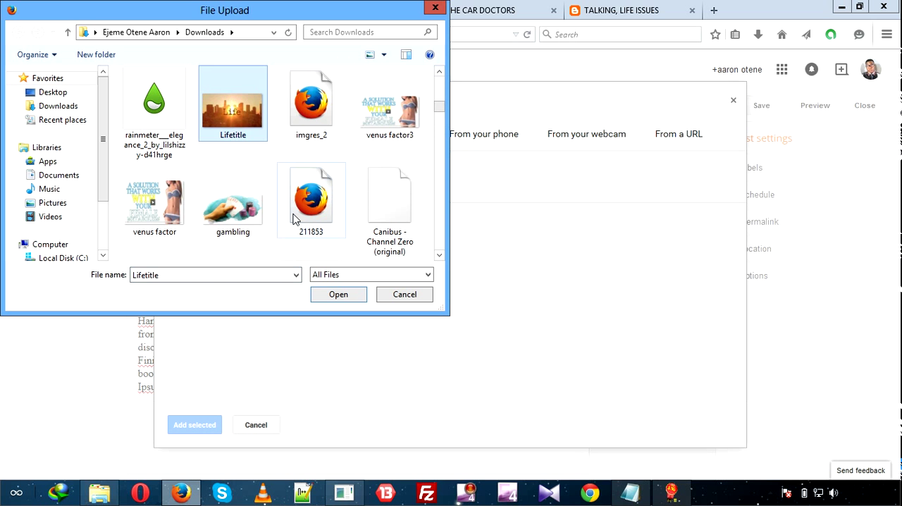
click(338, 295)
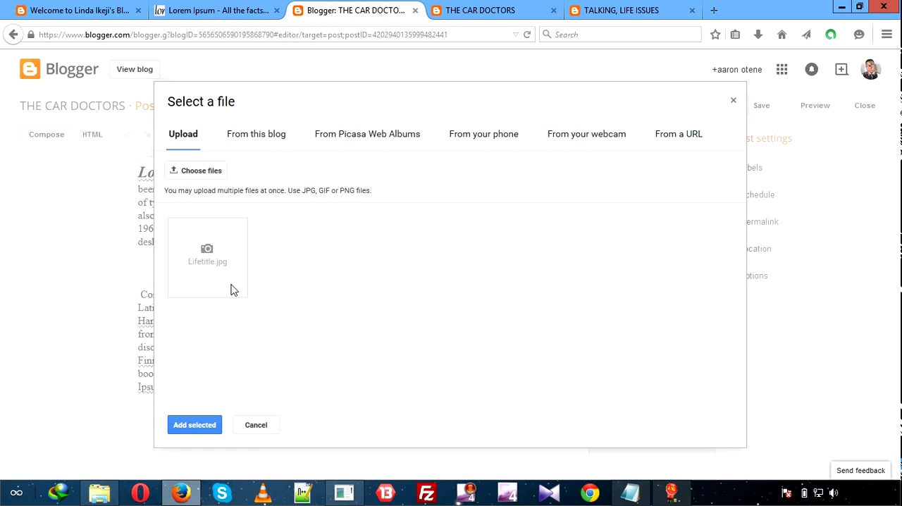
click(187, 424)
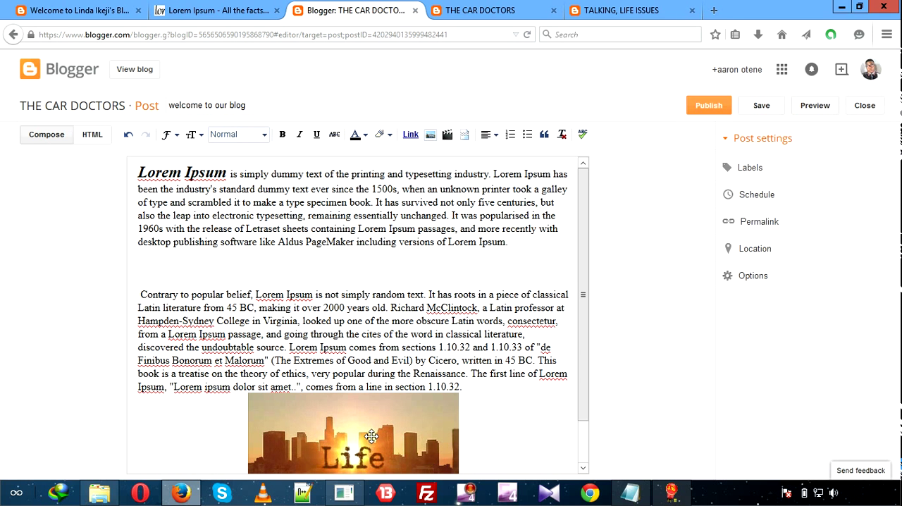
Move the Life picture between the two paragraphs at the left margin and select it.
drag(371, 436, 214, 261)
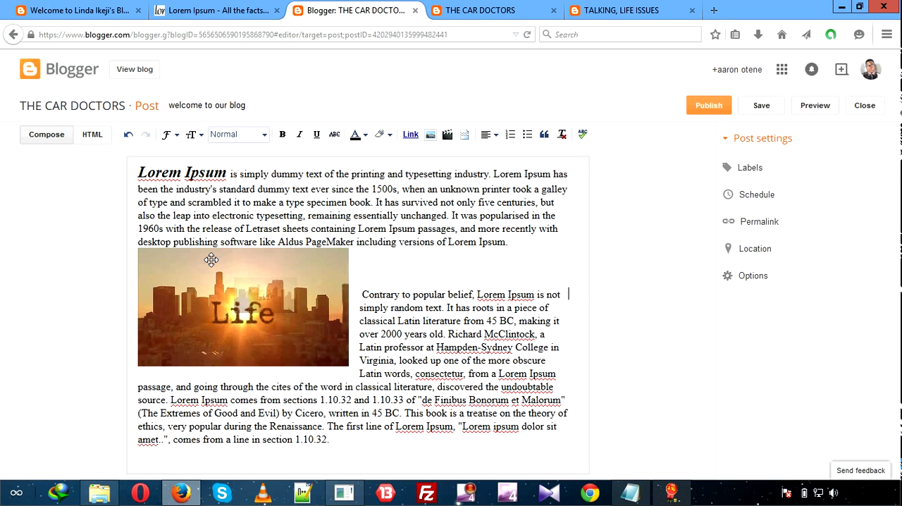
click(211, 262)
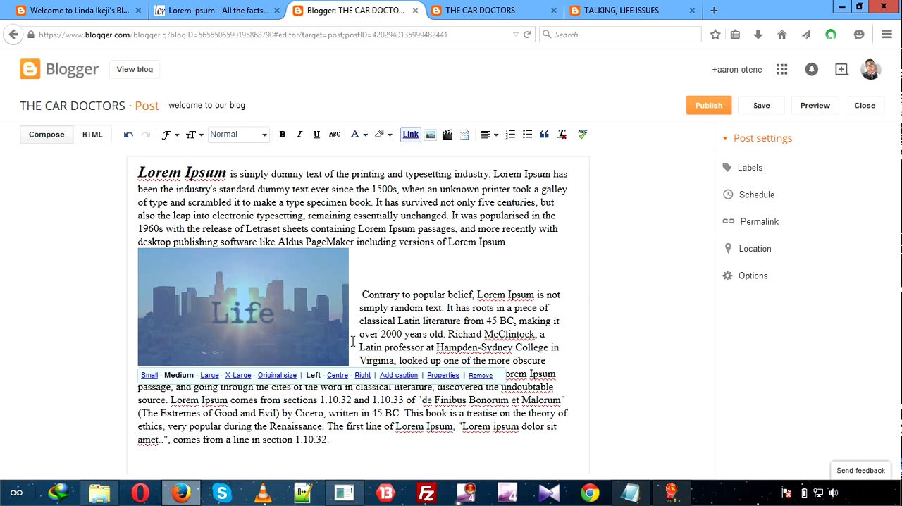
click(393, 286)
click(301, 291)
Try the Small, Medium, Large and Original size options on the picture, and set it to Large.
click(148, 377)
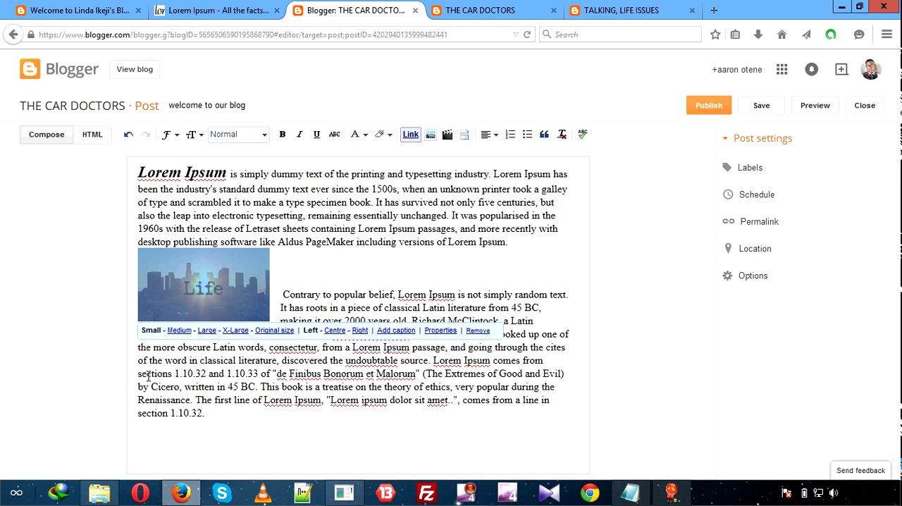
click(189, 336)
click(209, 373)
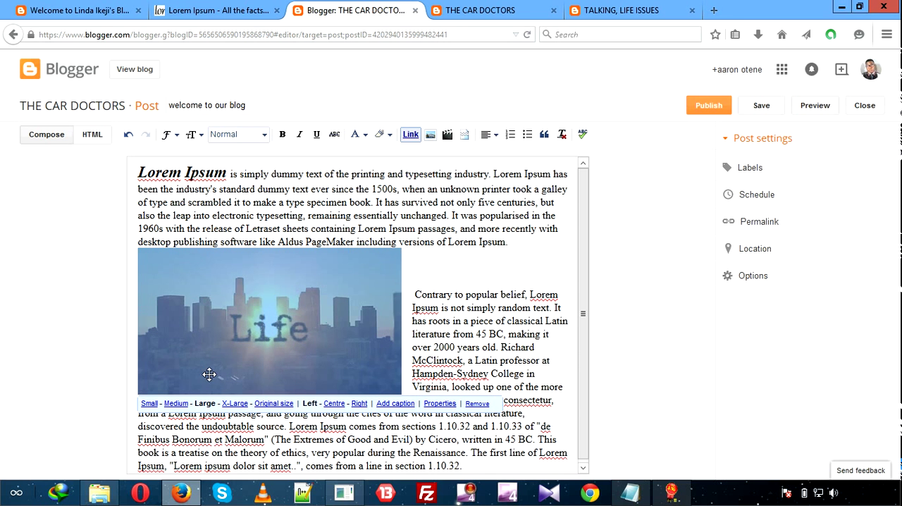
click(270, 403)
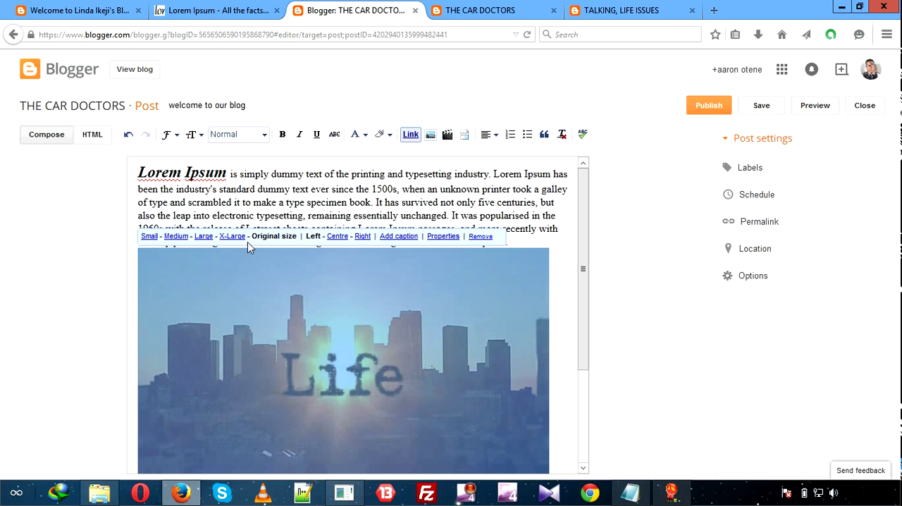
click(204, 236)
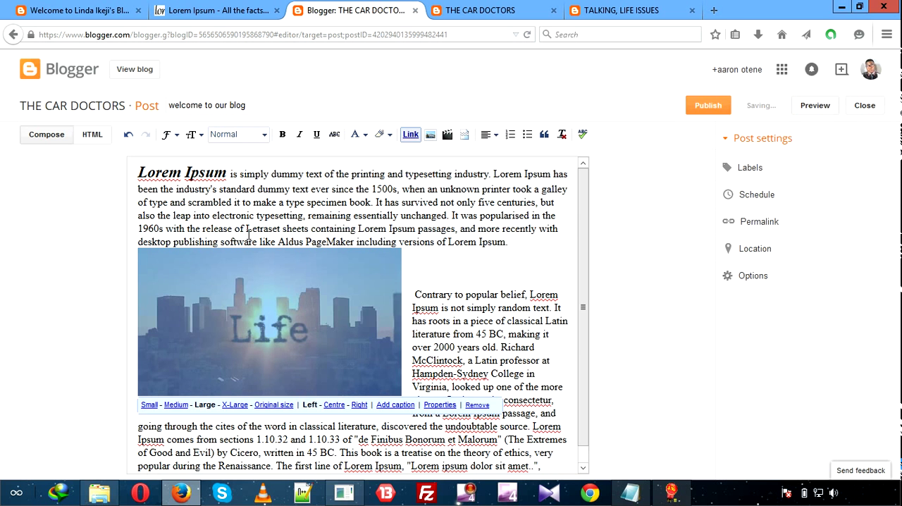
Try centre and right alignment for the picture, and return it to left alignment.
click(335, 406)
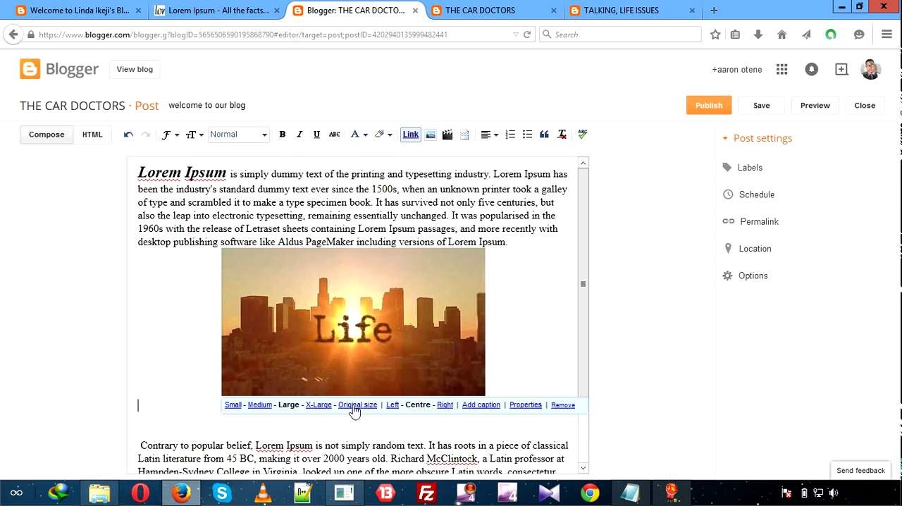
click(442, 405)
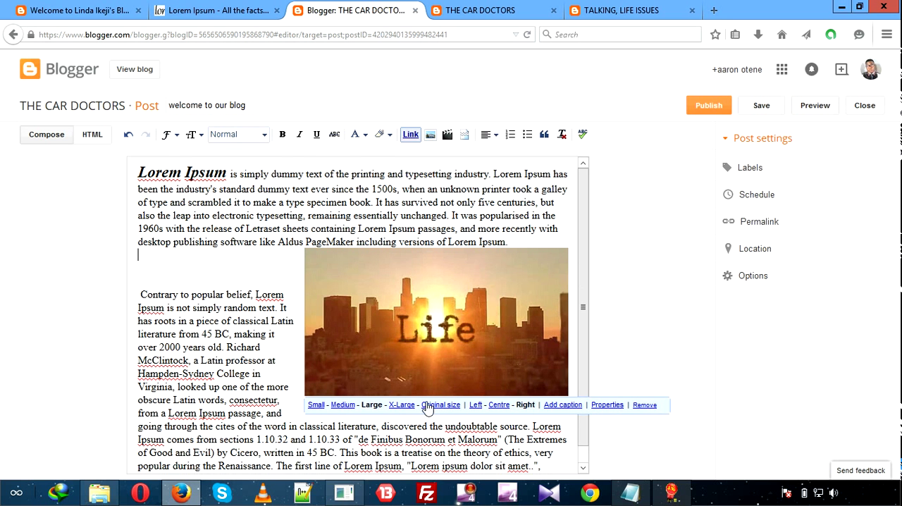
click(475, 405)
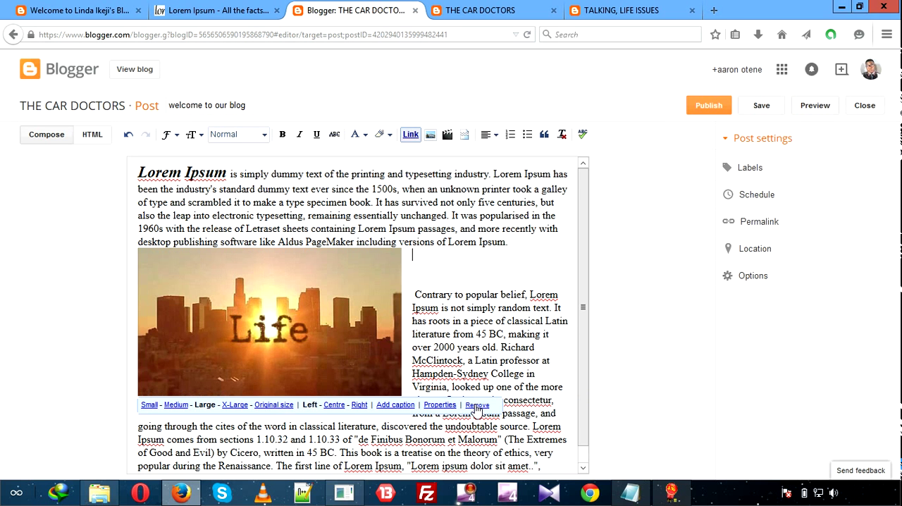
Check the picture's title and ALT text properties, close them without changes, and deselect the picture.
click(439, 405)
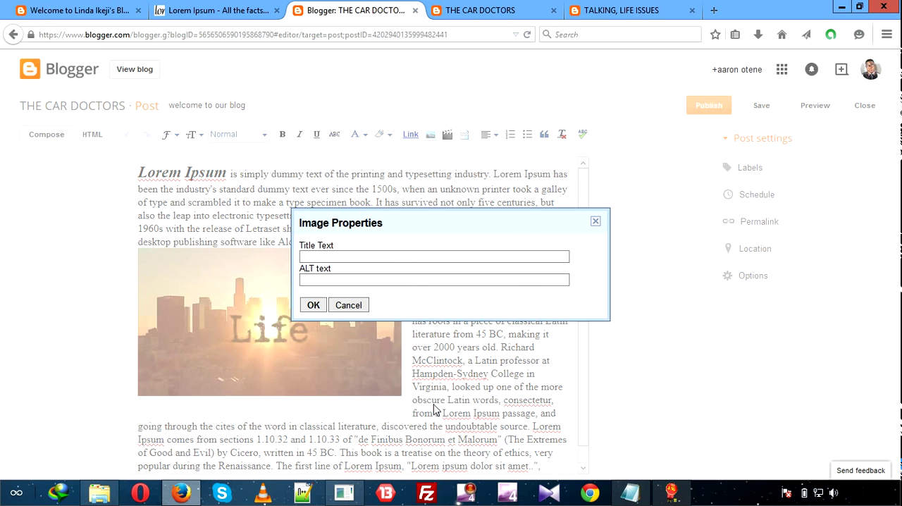
click(595, 221)
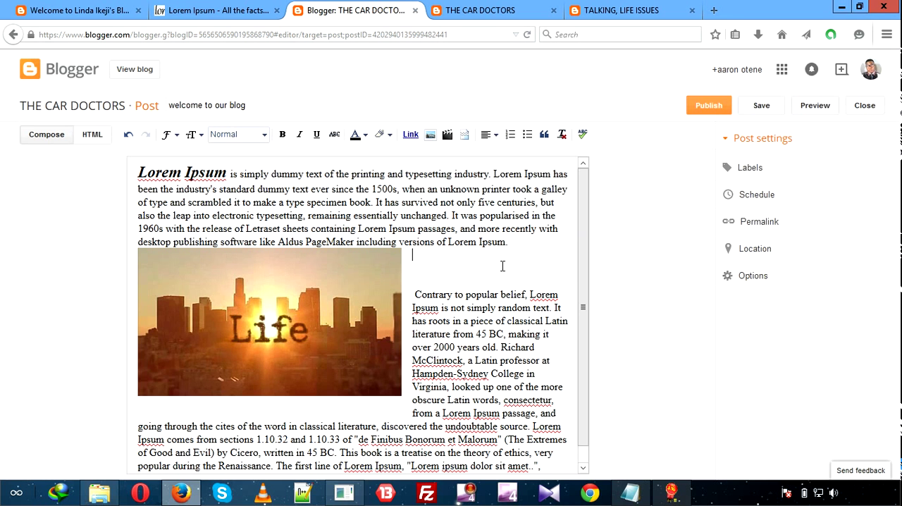
click(331, 384)
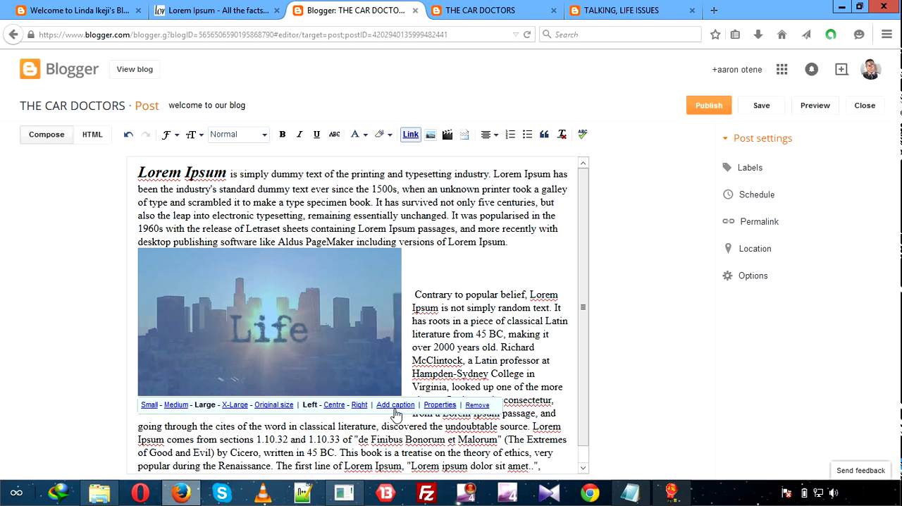
click(449, 268)
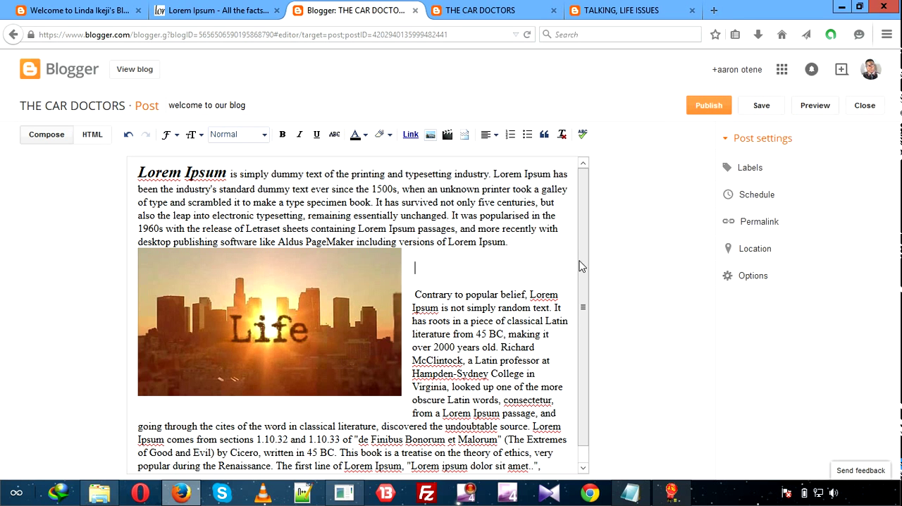
Publish the post and reload the THE CAR DOCTORS blog page to view it.
click(707, 113)
click(499, 16)
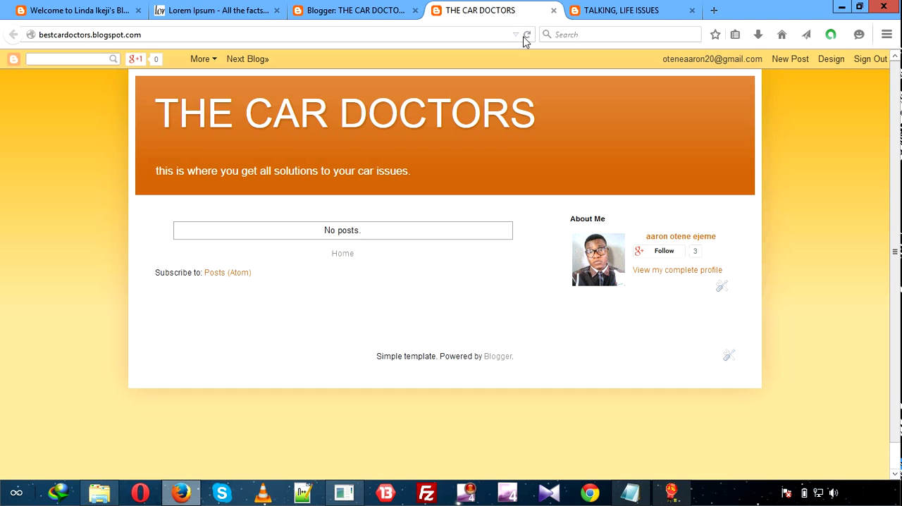
click(527, 35)
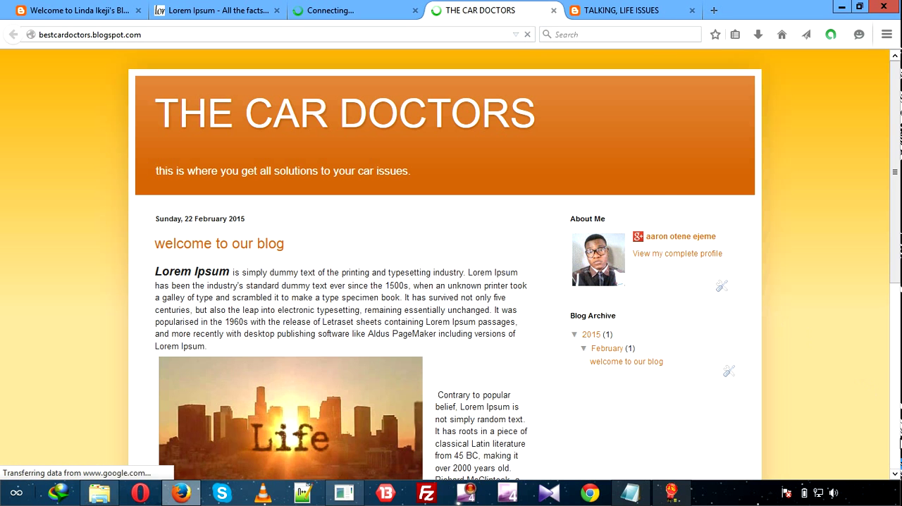
Review the published post on THE CAR DOCTORS blog and compare the page with the TALKING, LIFE ISSUES blog.
click(895, 475)
click(896, 475)
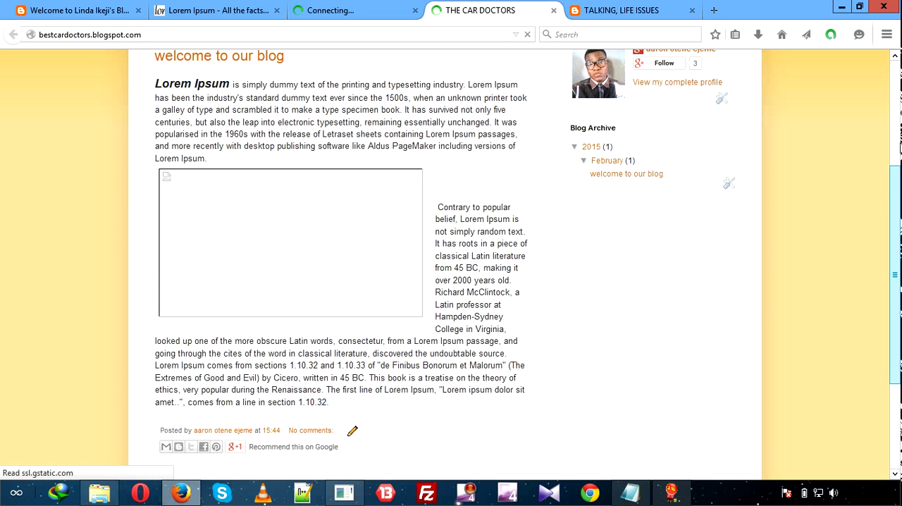
click(895, 57)
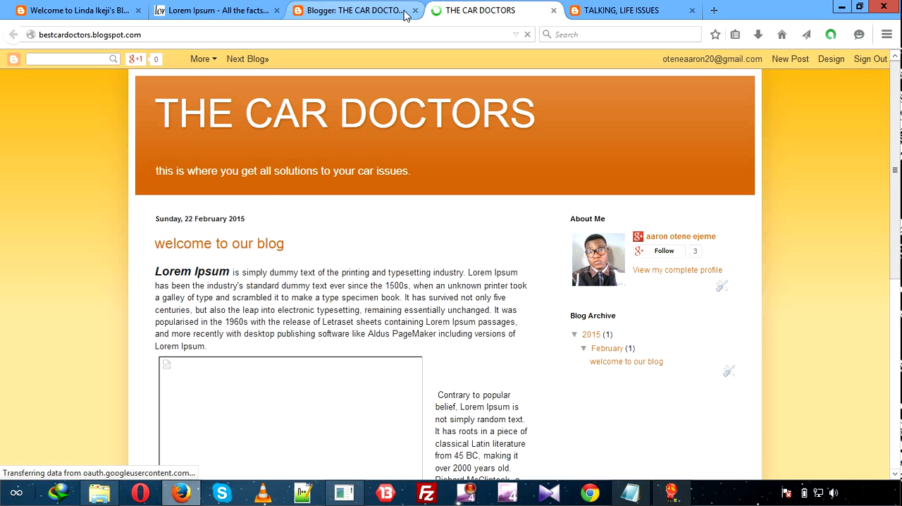
click(648, 8)
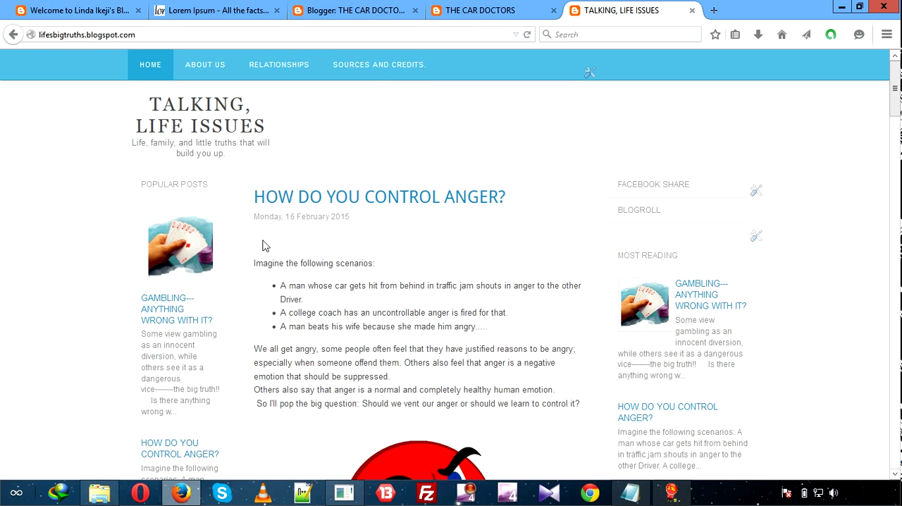
click(508, 9)
Return to the Blogger dashboard and dismiss the Share on Google+ dialog without sharing the post.
click(351, 10)
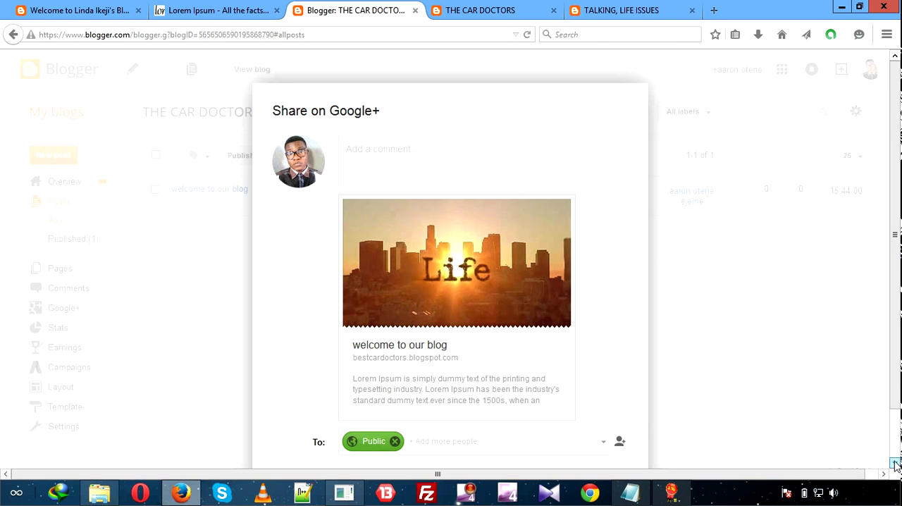
scroll(896, 462, down, 1)
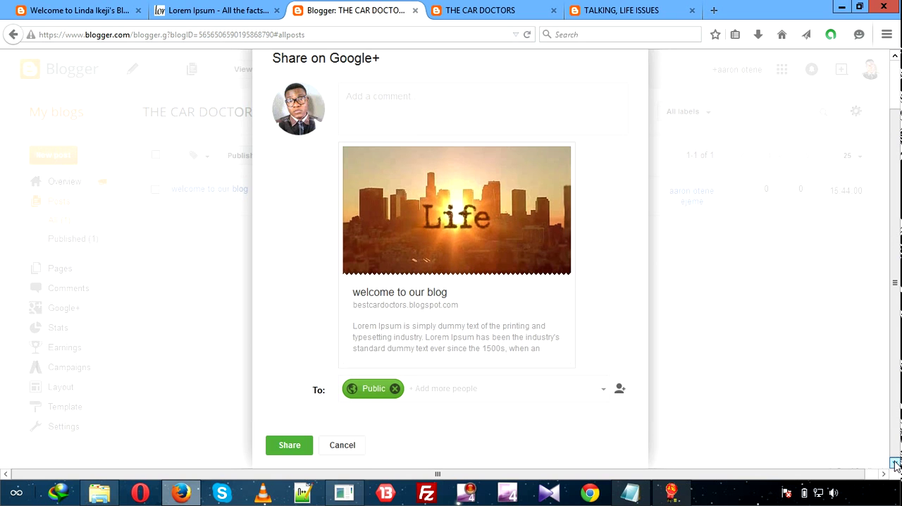
click(335, 451)
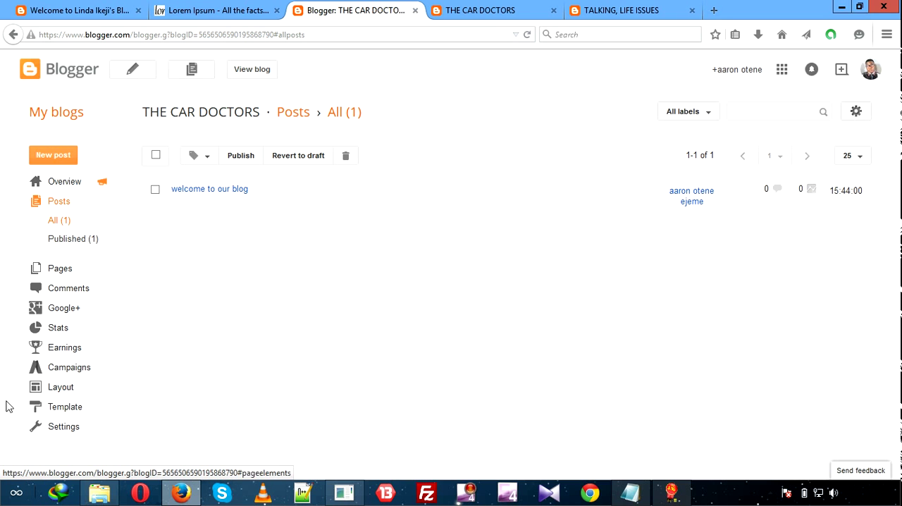
Open the template Backup / Restore dialog and browse to the Compressed folder in Downloads for a template file.
click(59, 411)
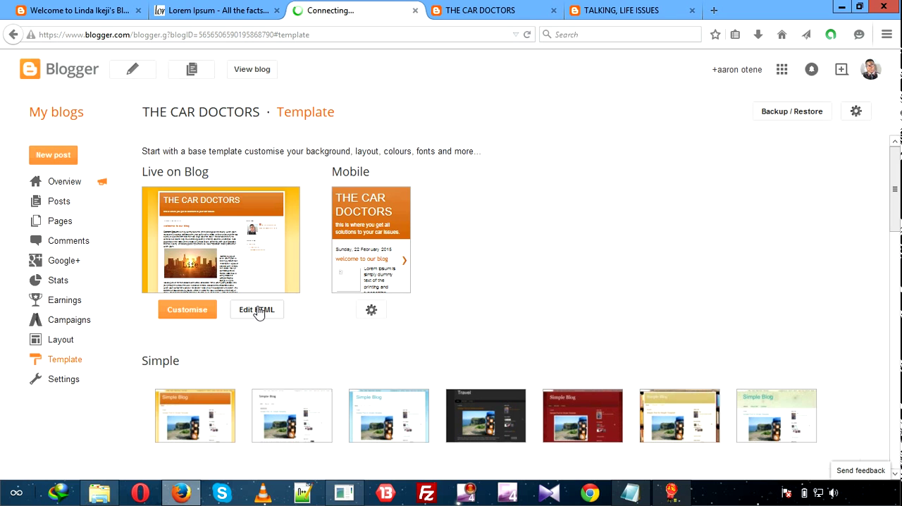
click(788, 115)
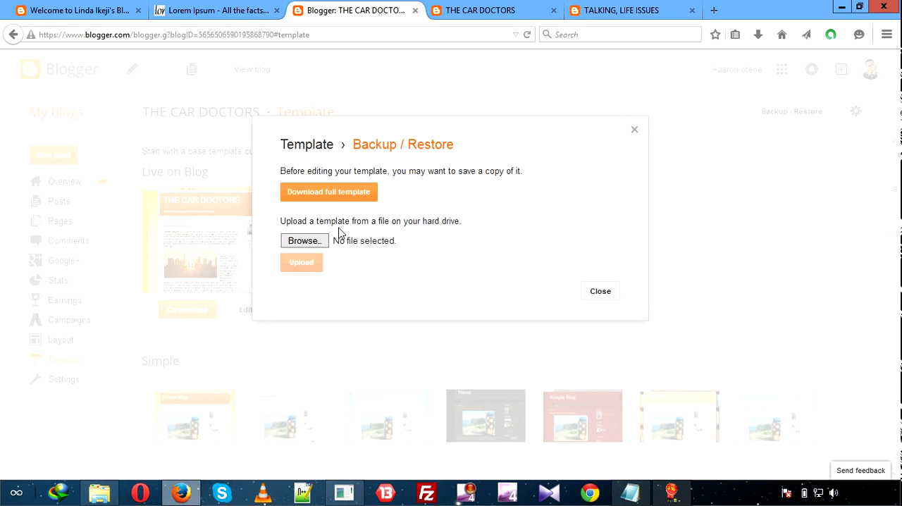
click(317, 240)
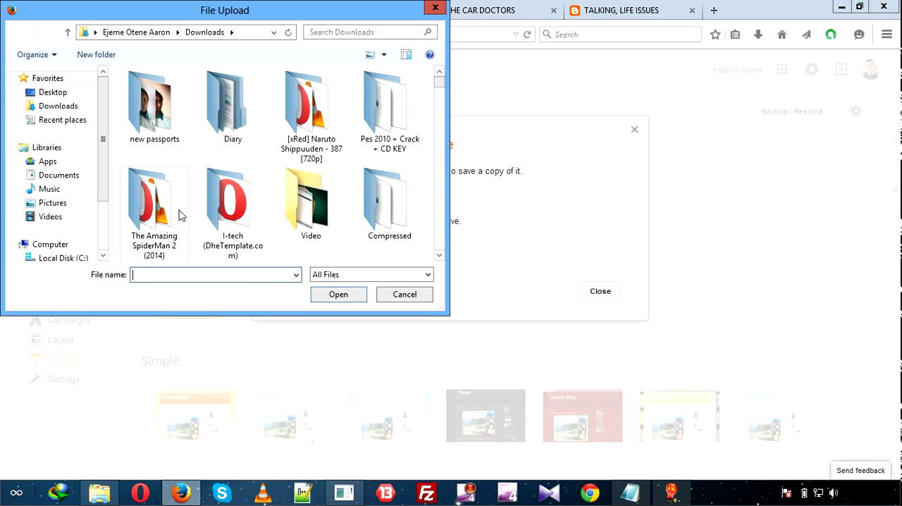
click(409, 216)
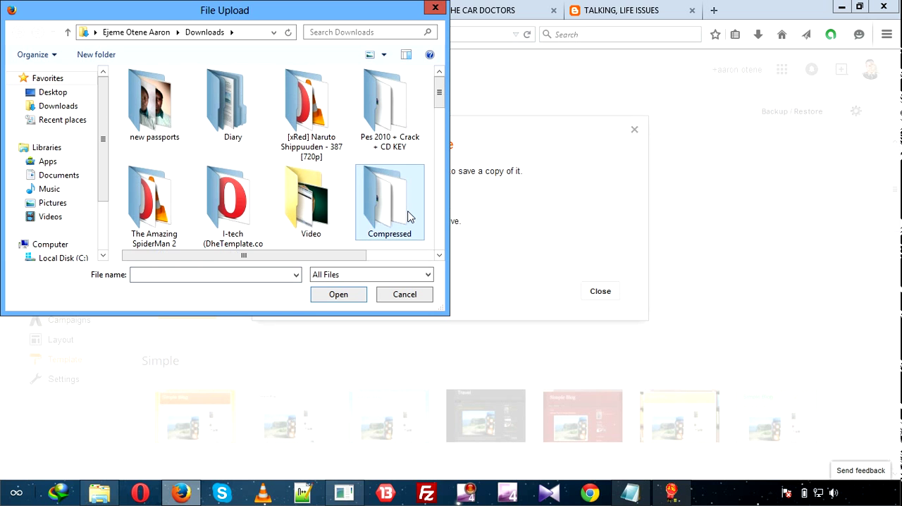
double_click(409, 217)
Find the ResponsiveT folder inside Compressed and open the ResponsiveT folder nested within it.
click(202, 272)
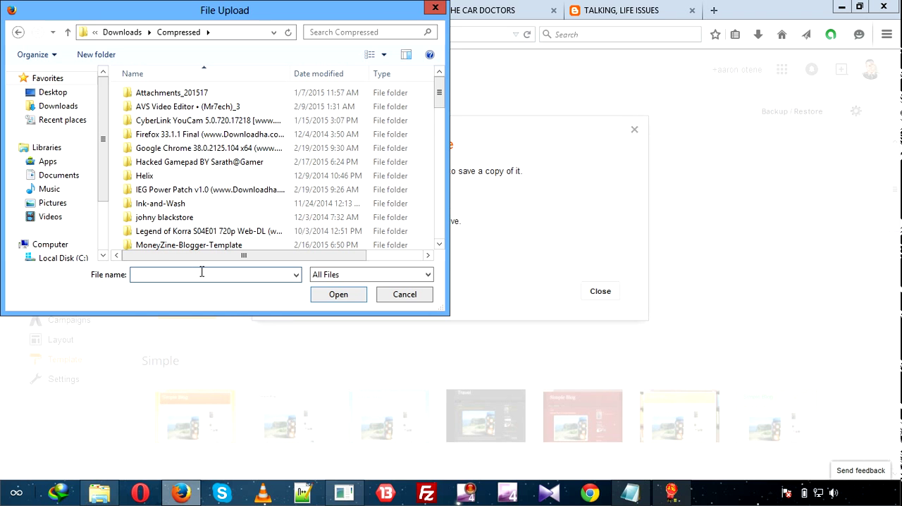
text(responsive)
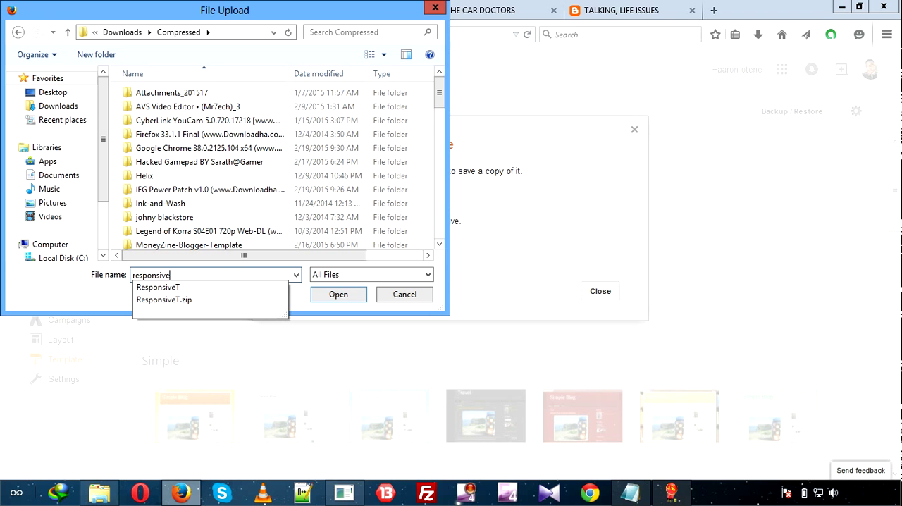
click(199, 287)
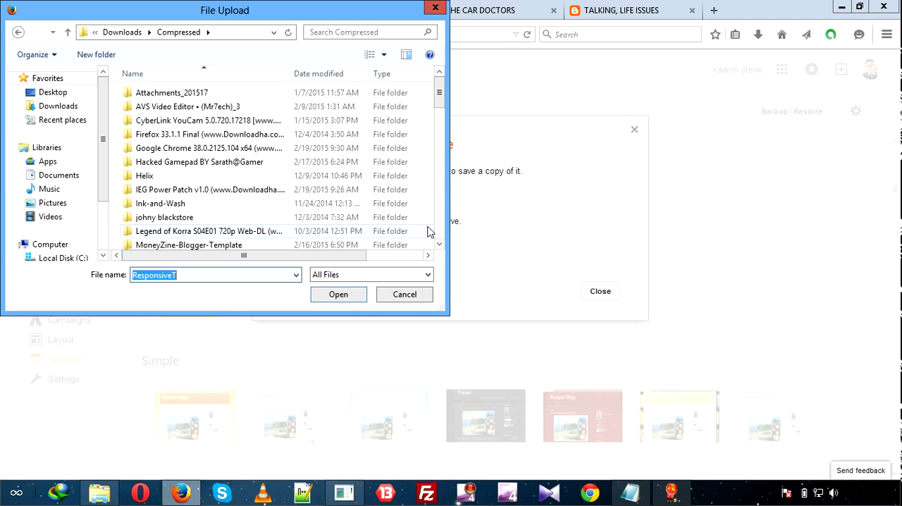
click(283, 194)
scroll(282, 195, down, 2)
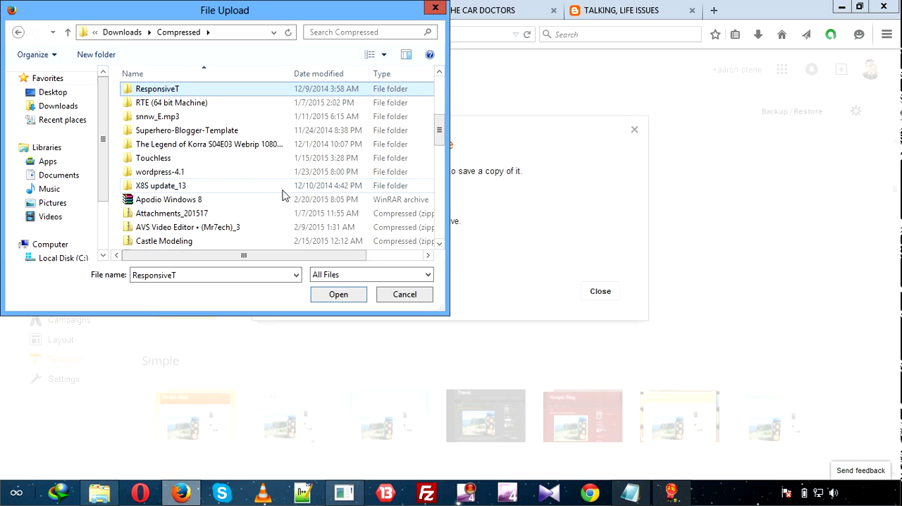
double_click(277, 100)
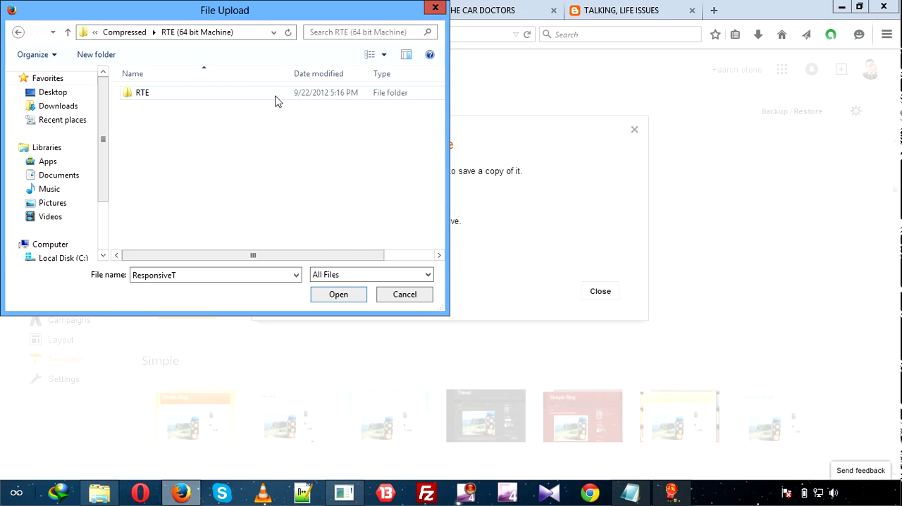
click(18, 32)
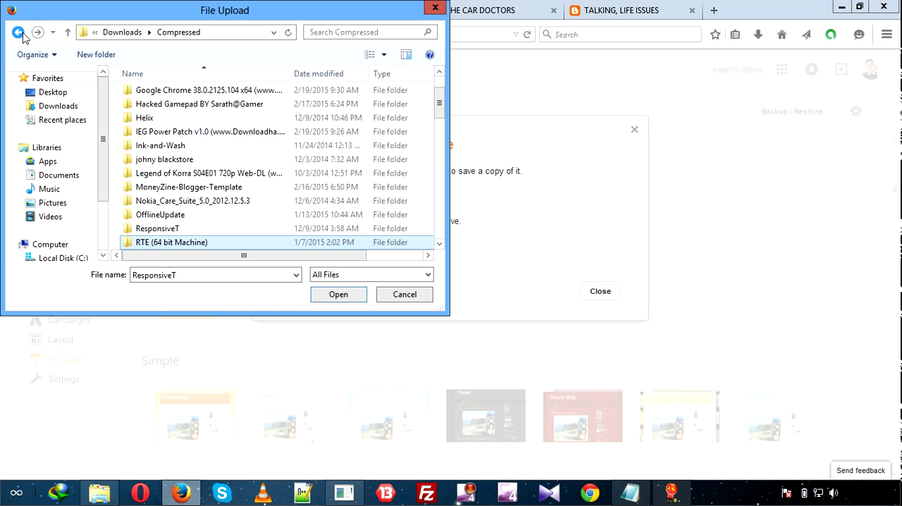
click(208, 230)
double_click(208, 232)
click(197, 109)
double_click(197, 111)
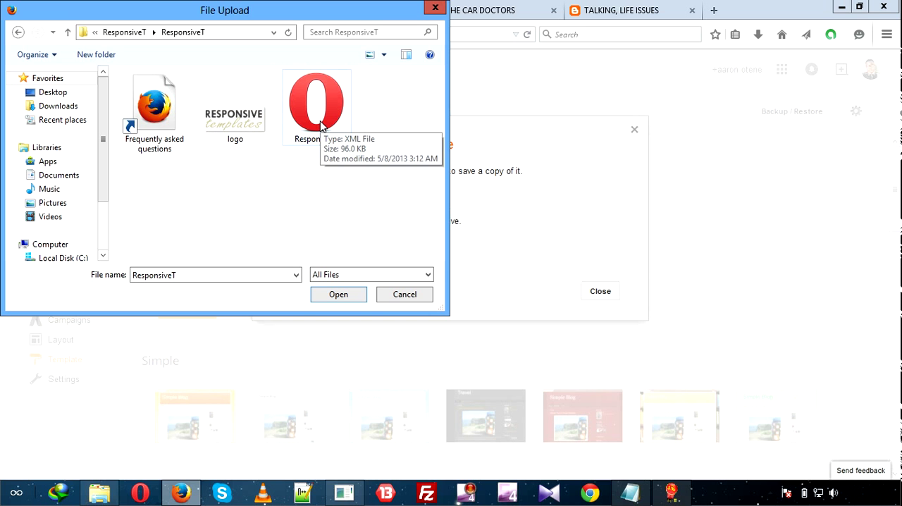
Choose the ResponsiveT.xml file and upload it as the blog's template.
click(321, 125)
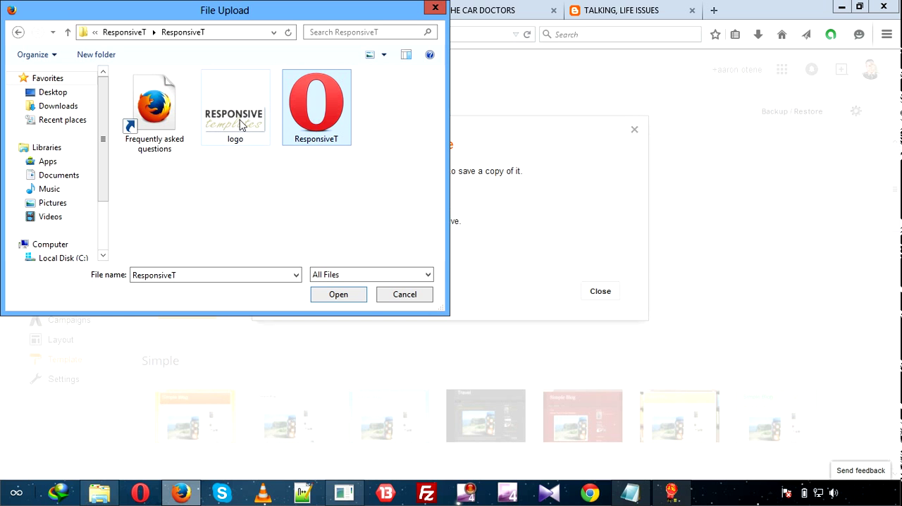
click(172, 122)
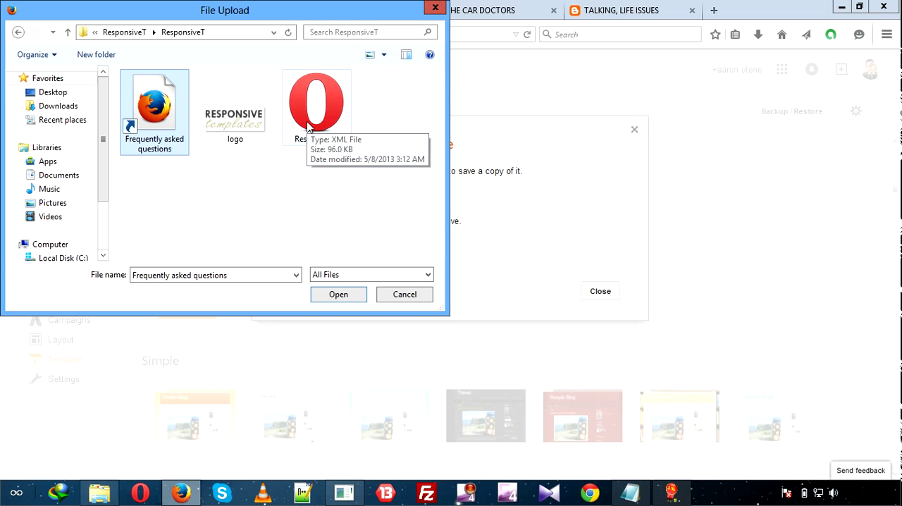
click(306, 120)
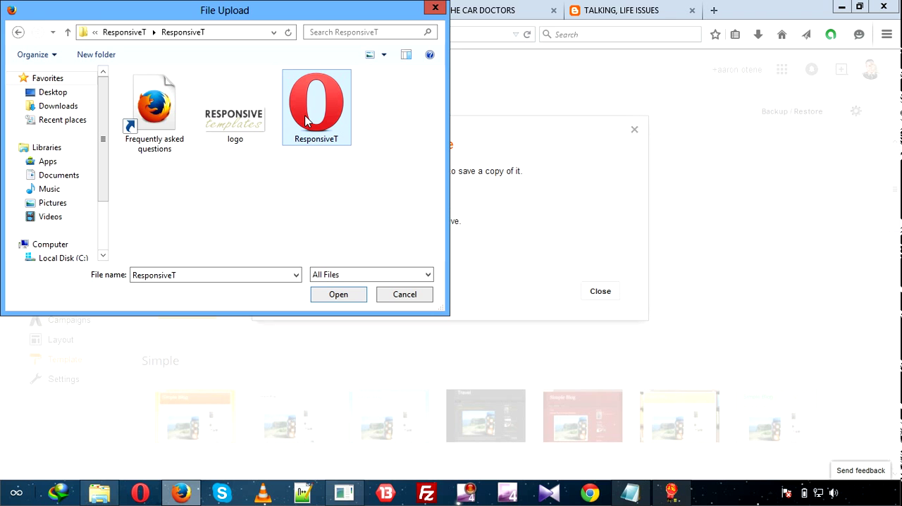
double_click(310, 141)
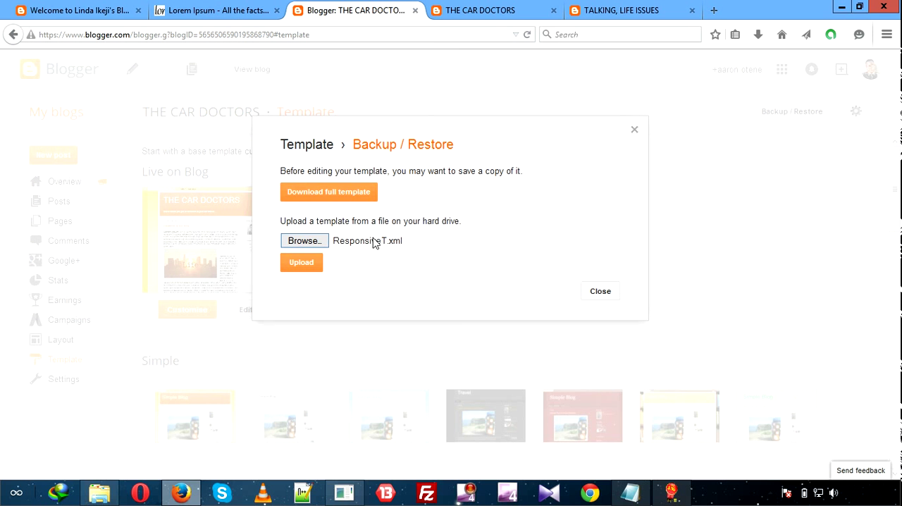
click(301, 263)
Reload THE CAR DOCTORS blog and view how it looks with the uploaded template.
click(502, 12)
click(529, 35)
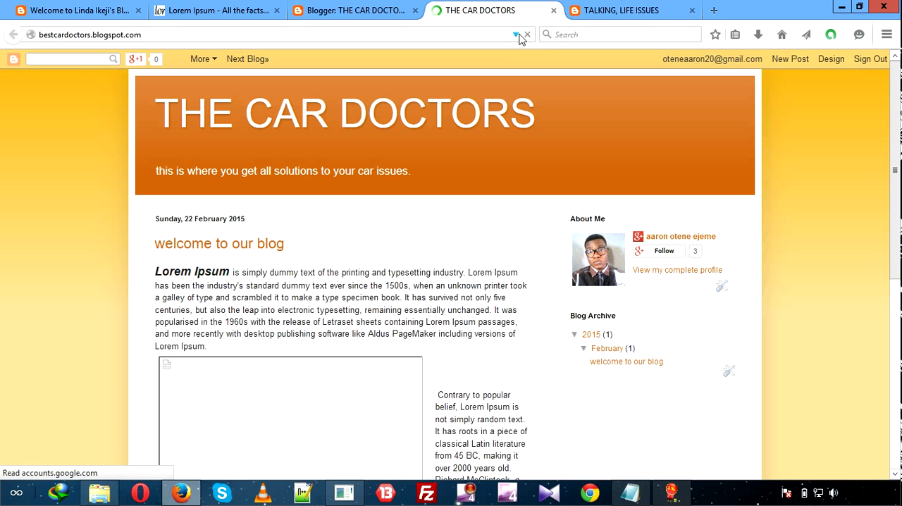
click(338, 9)
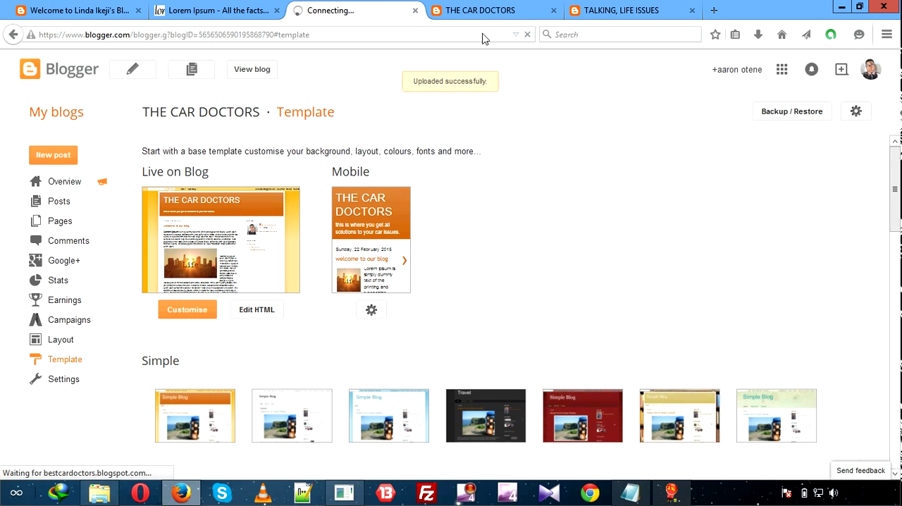
click(493, 13)
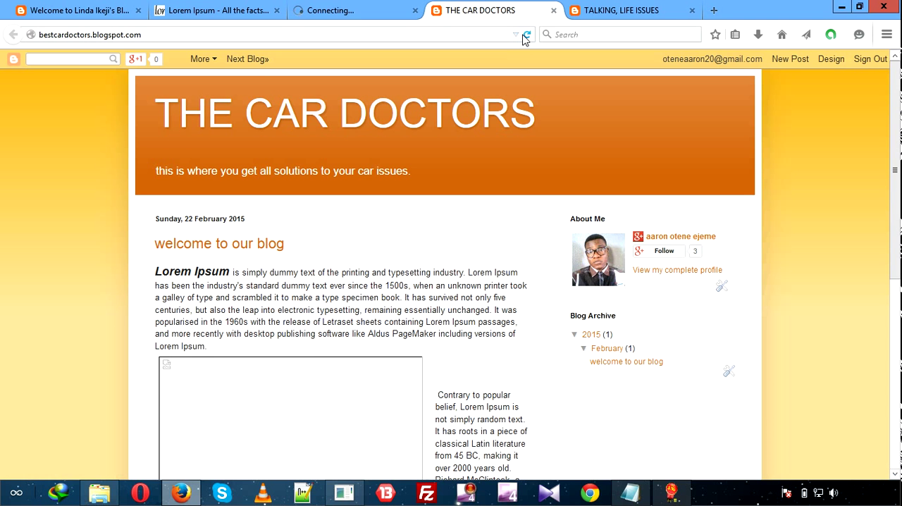
click(525, 35)
click(313, 16)
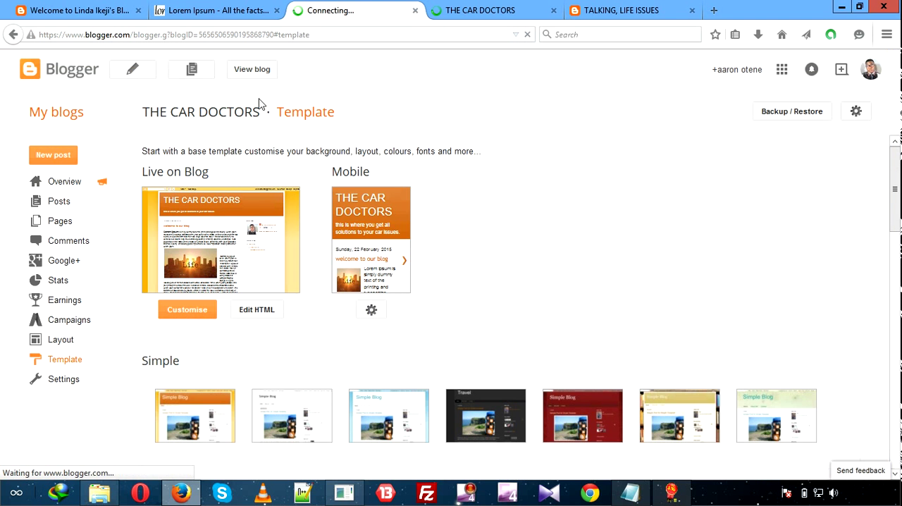
click(493, 12)
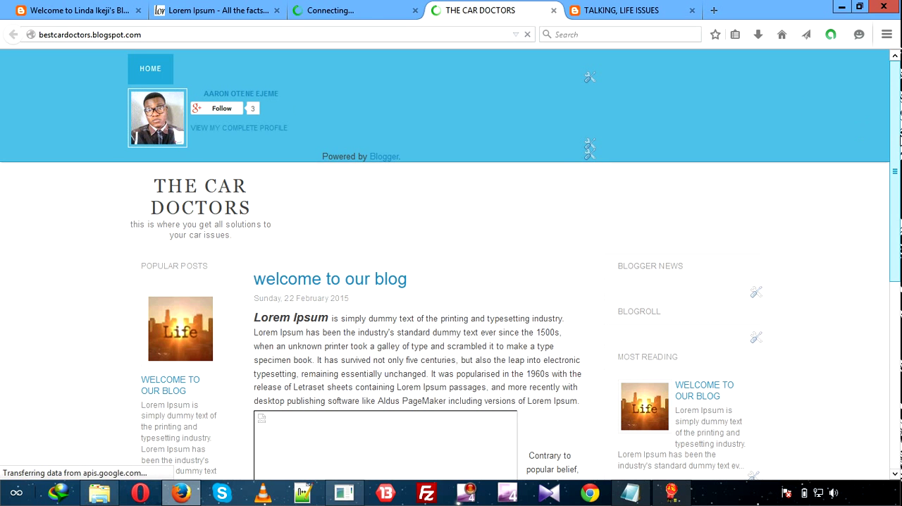
mouse_move(895, 144)
mouse_down()
mouse_move(901, 342)
mouse_move(897, 149)
mouse_up()
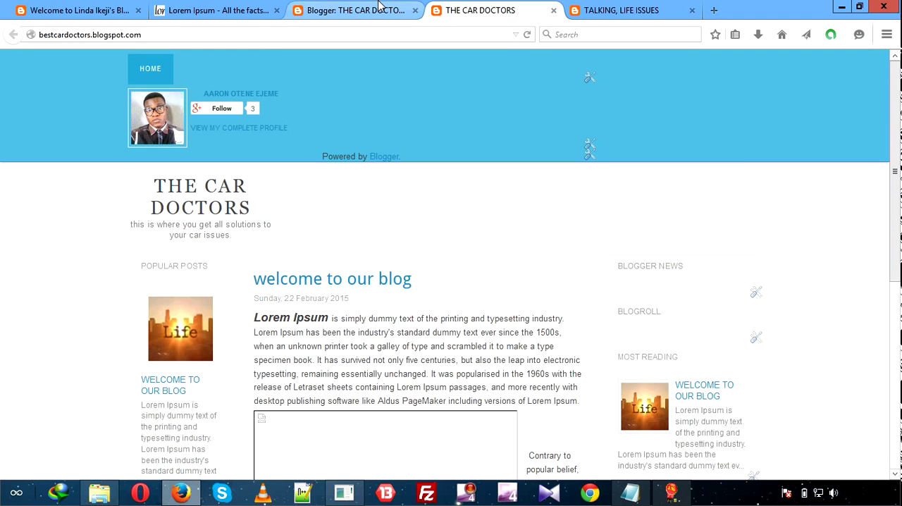
Check the template's live preview on the dashboard and the Home navigation at the head of the blog.
click(356, 10)
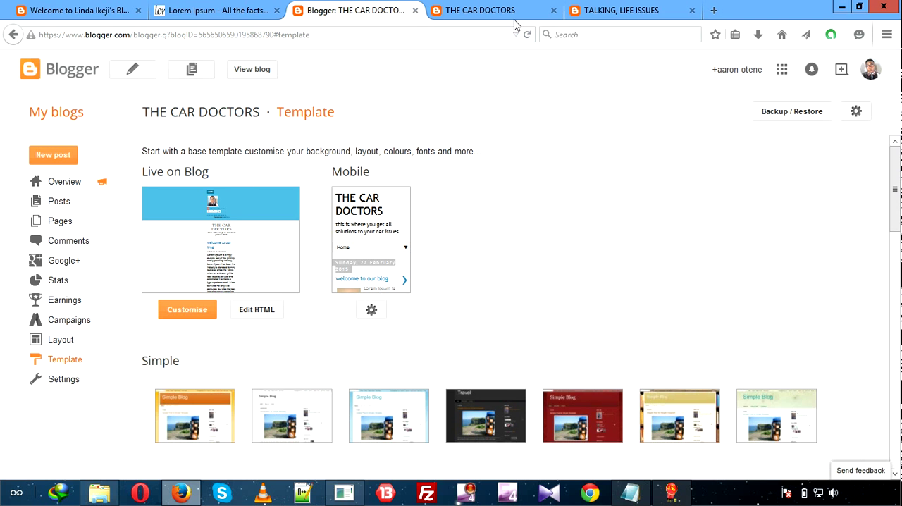
click(539, 11)
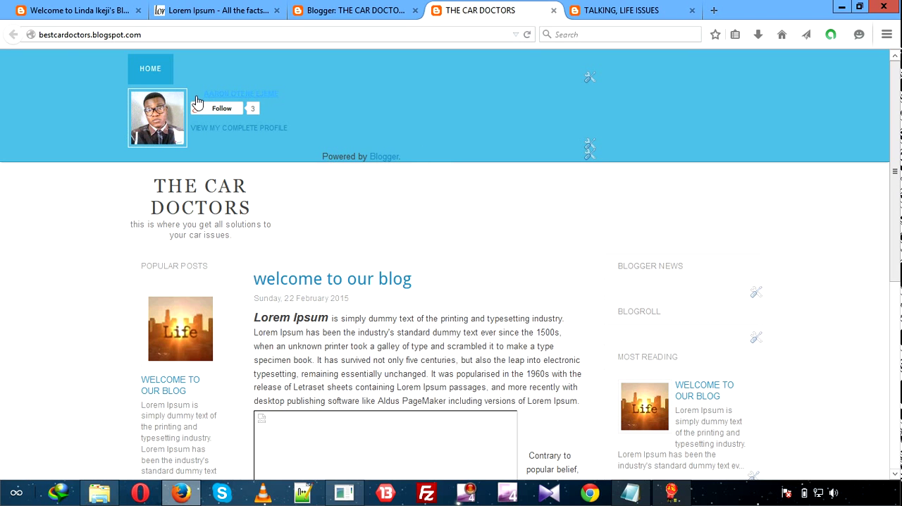
click(150, 68)
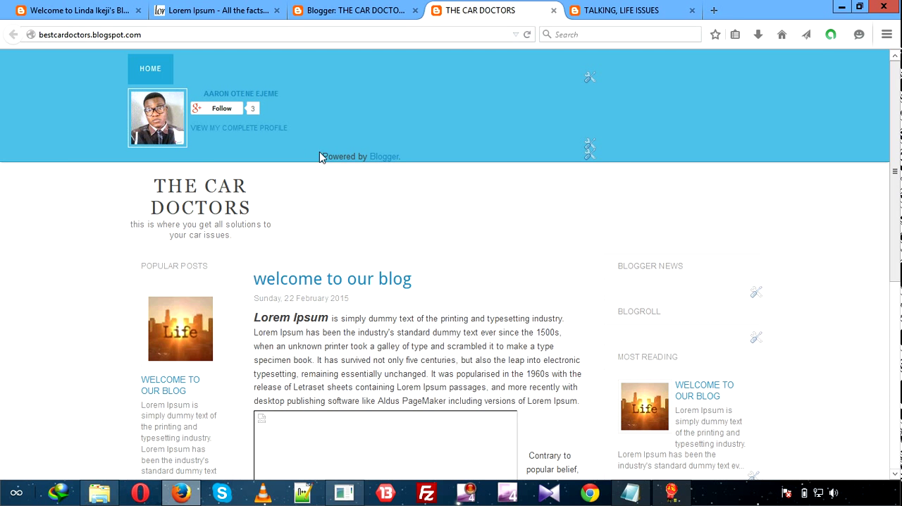
Create a new page for THE CAR DOCTORS blog in Blogger and title it "about us".
click(225, 10)
click(332, 11)
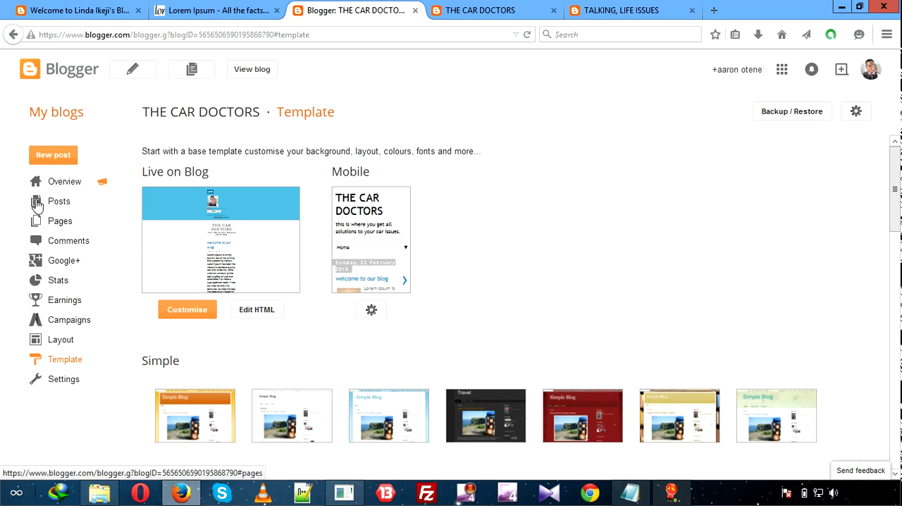
click(70, 230)
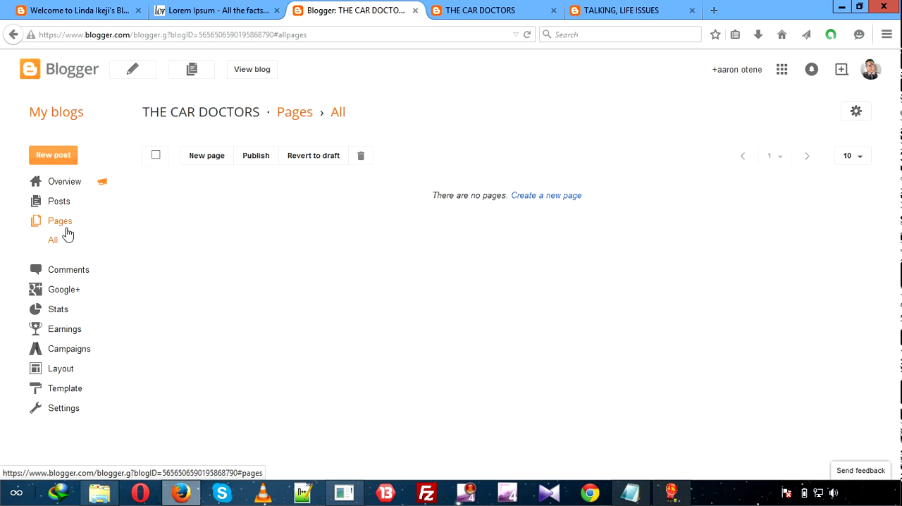
click(207, 156)
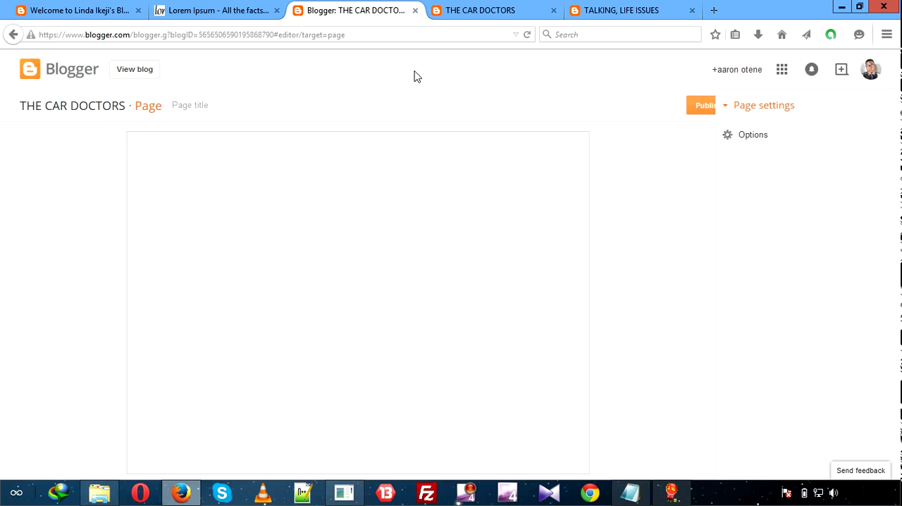
click(347, 106)
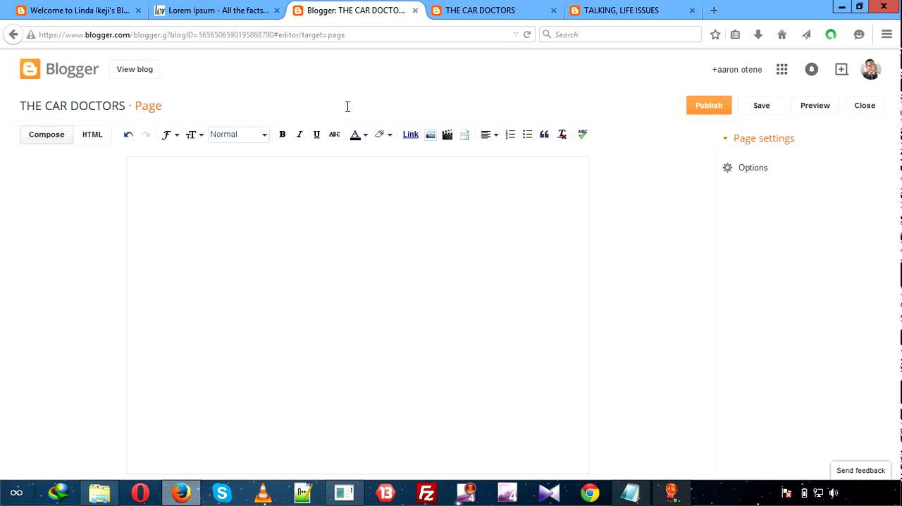
text(about us)
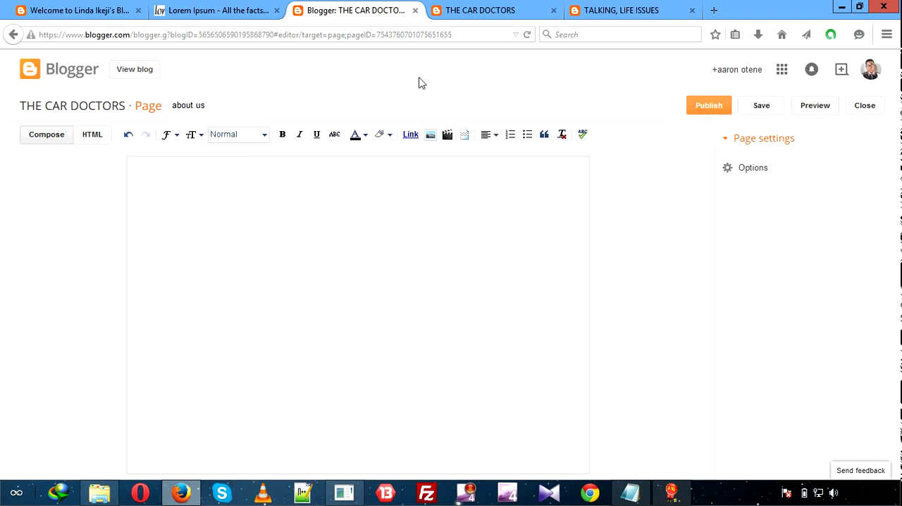
Copy the full paragraph under "Why do we use it?" from the Lorem Ipsum website.
click(197, 11)
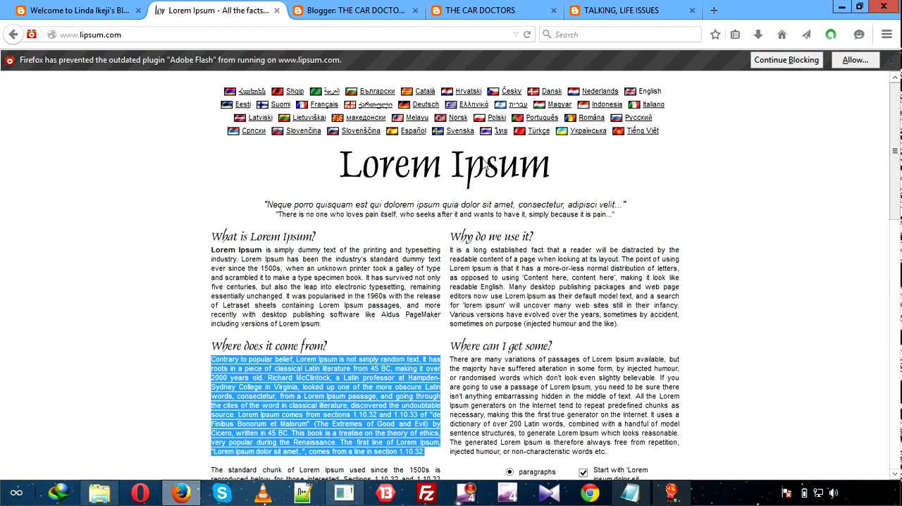
click(462, 251)
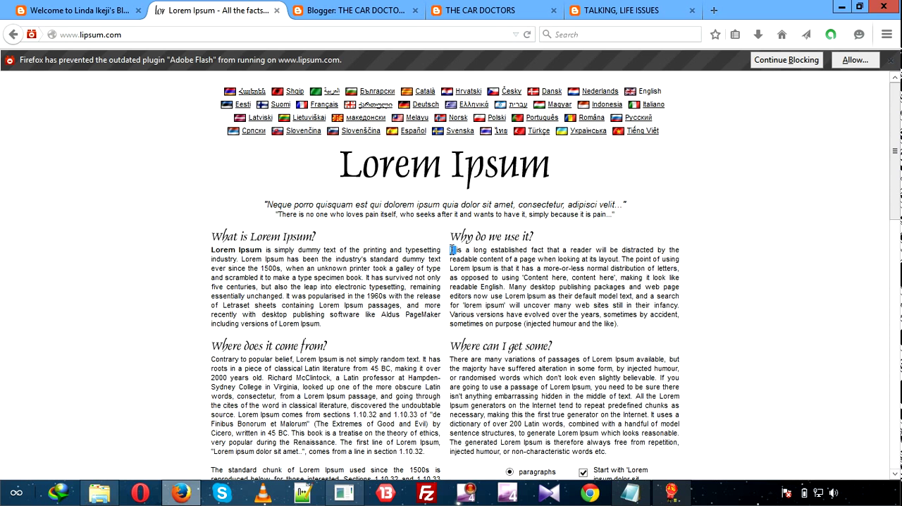
key(shift+Down)
key(shift+Down)
key(shift+Down)
key(shift+Down)
key(shift+Down)
key(shift+Down)
key(shift+Down)
key(shift+Down)
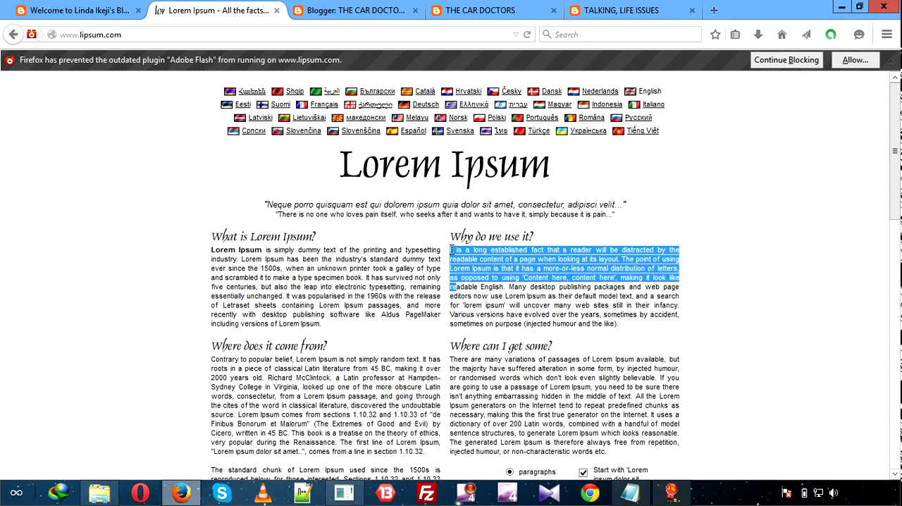
key(shift+Right)
key(shift+Right)
key(shift+Right)
key(shift+Right)
key(shift+Right)
key(shift+Right)
key(shift+Right)
key(shift+Right)
key(shift+Right)
key(shift+Right)
key(shift+Right)
key(shift+Right)
key(shift+Right)
key(shift+Right)
key(shift+Right)
key(shift+Right)
key(shift+Right)
key(shift+Right)
key(shift+Right)
key(shift+Right)
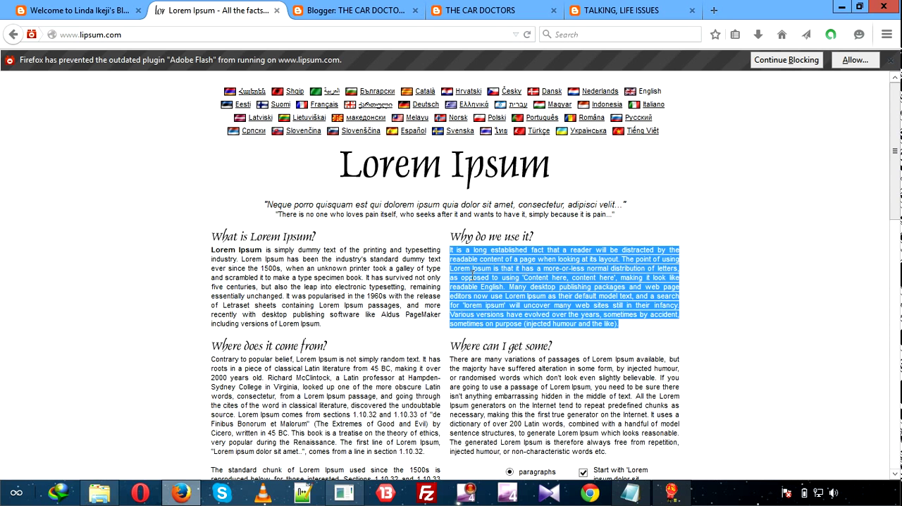
right_click(473, 272)
click(513, 289)
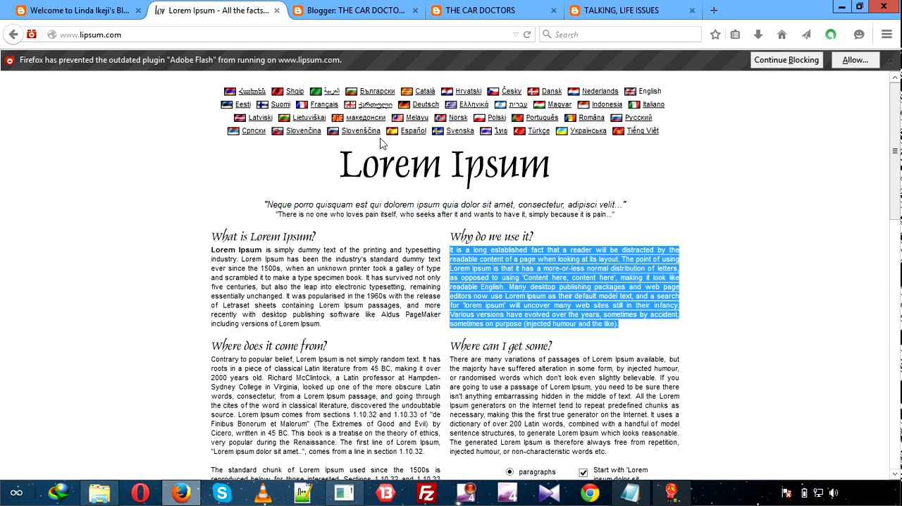
Paste the copied paragraph into the body of the "about us" page and publish the page.
click(345, 13)
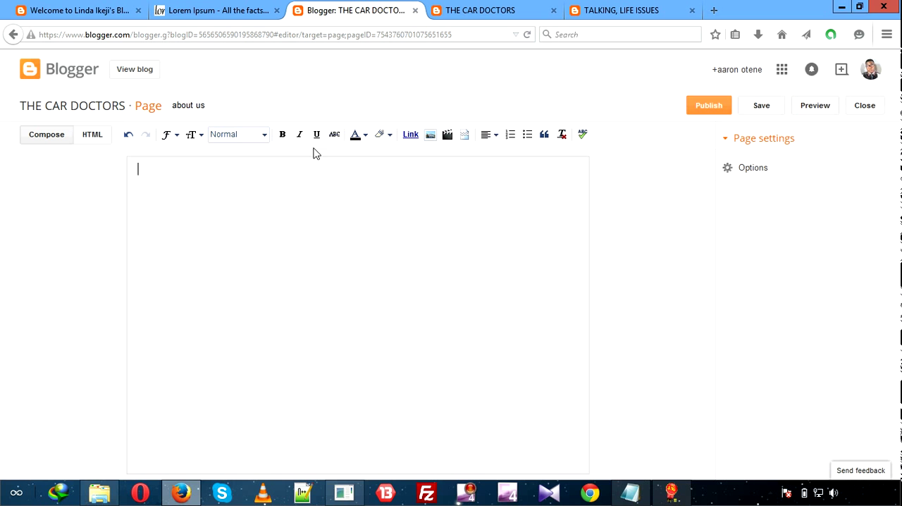
right_click(195, 178)
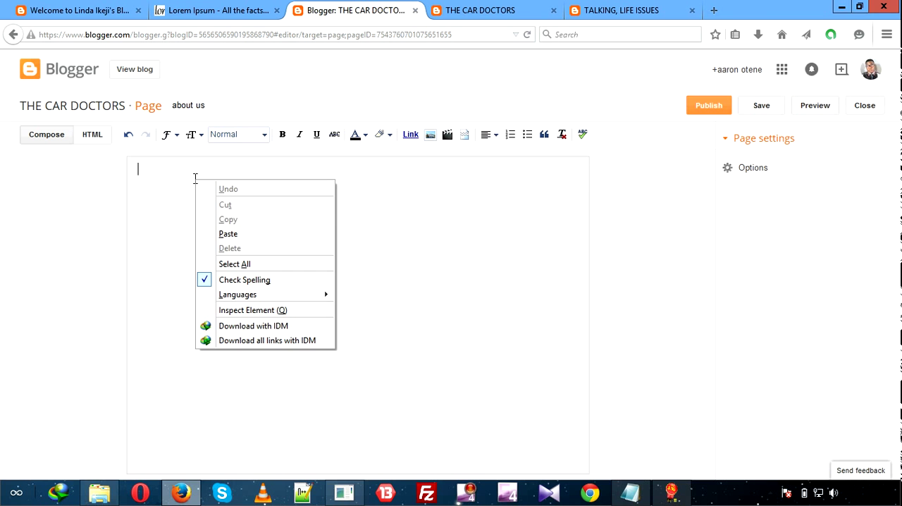
click(238, 233)
click(711, 107)
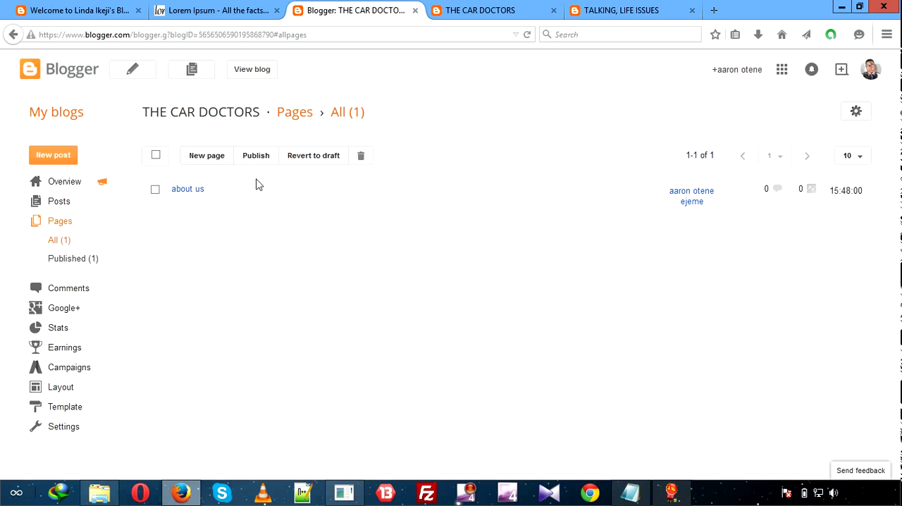
Reload THE CAR DOCTORS blog to check whether the published page shows in its navigation.
click(500, 9)
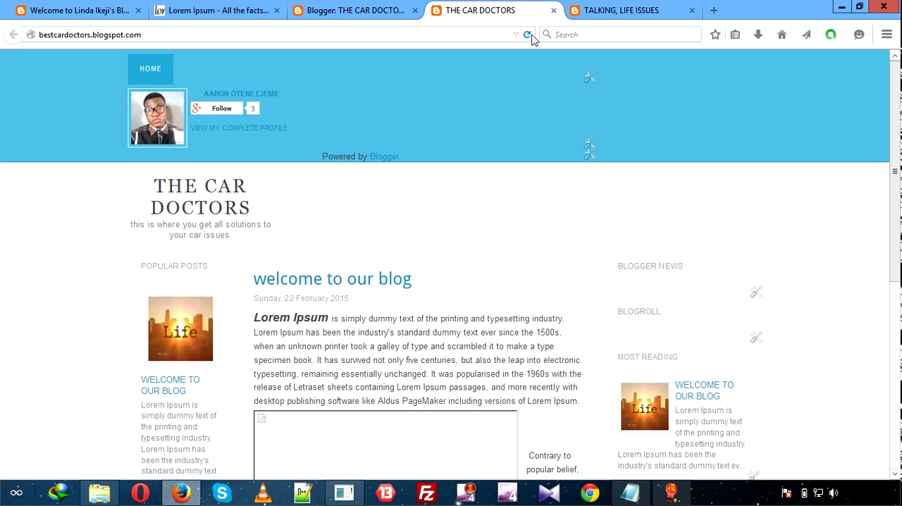
click(529, 34)
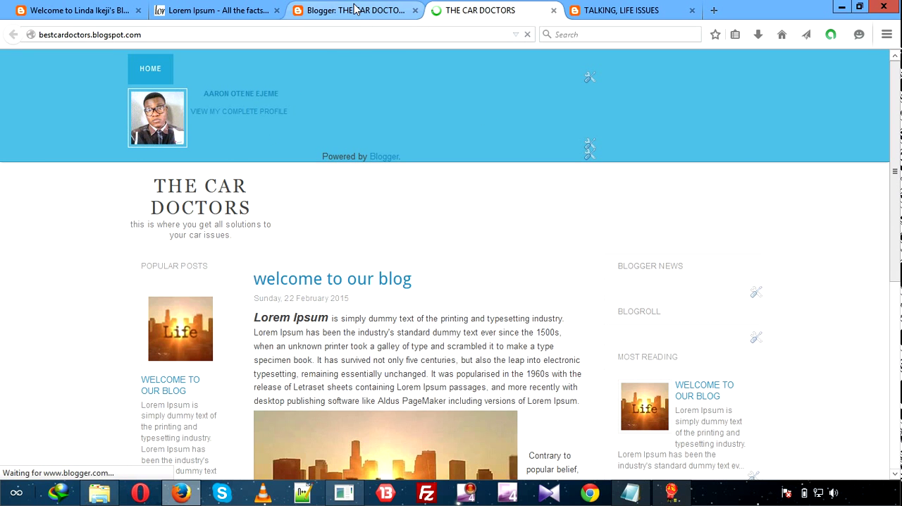
Create another new page from the blog's page list in Blogger and begin entering its title.
click(380, 10)
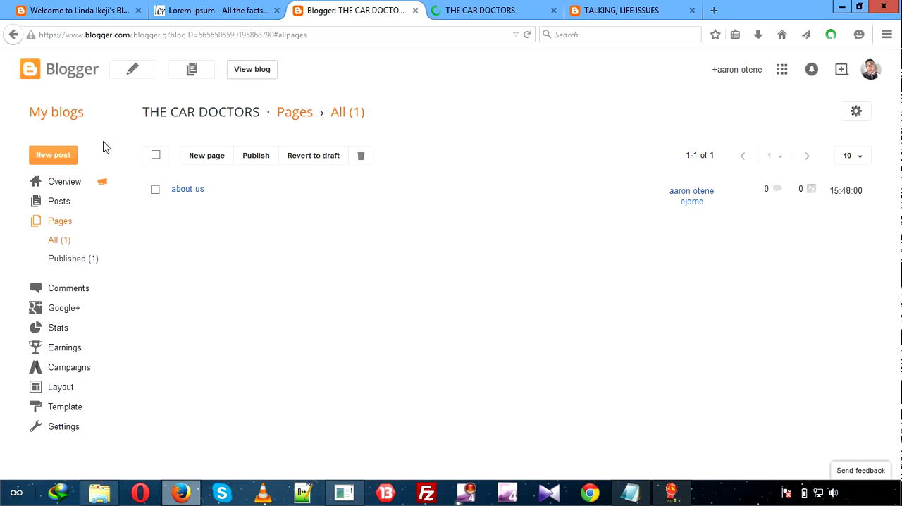
click(208, 158)
click(247, 103)
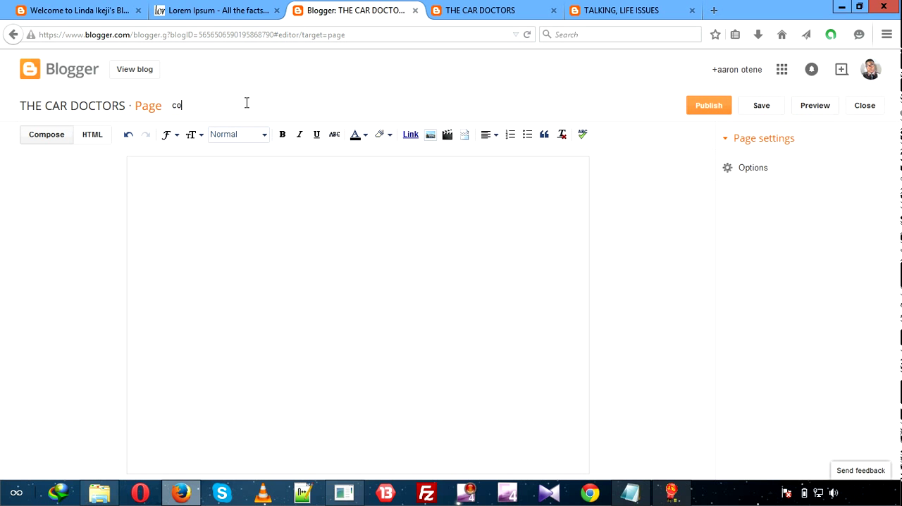
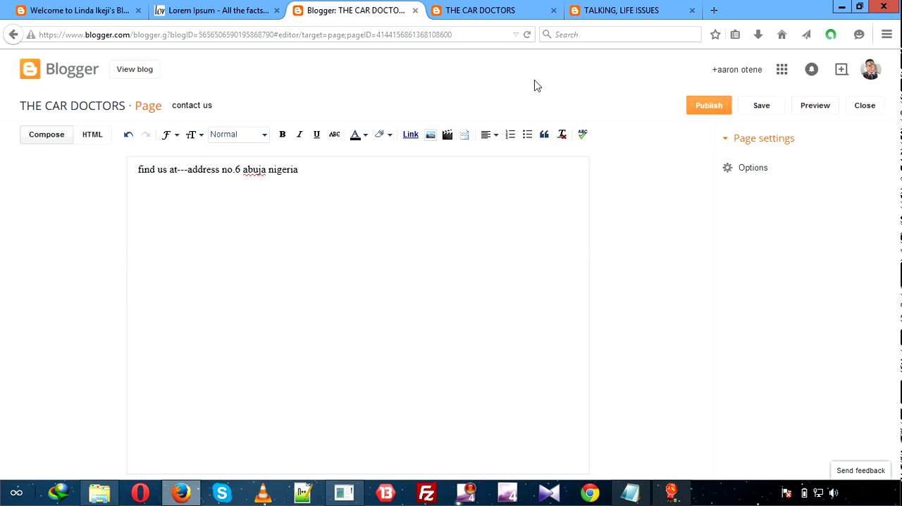
Publish the "contact us" page and create another new page titled "gallery".
click(703, 113)
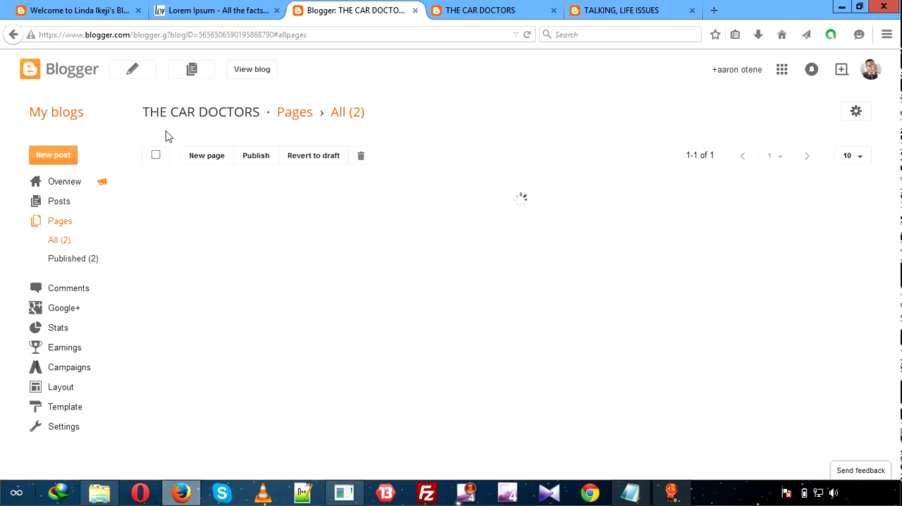
click(204, 158)
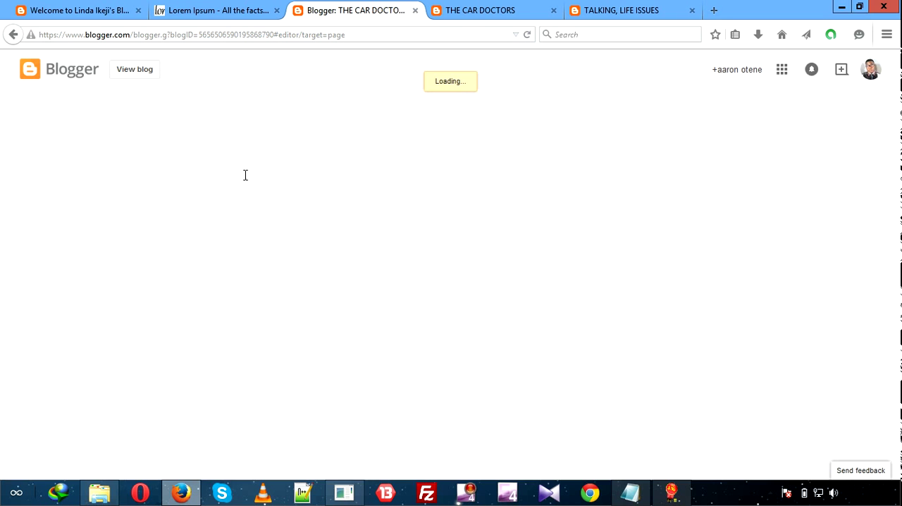
click(274, 107)
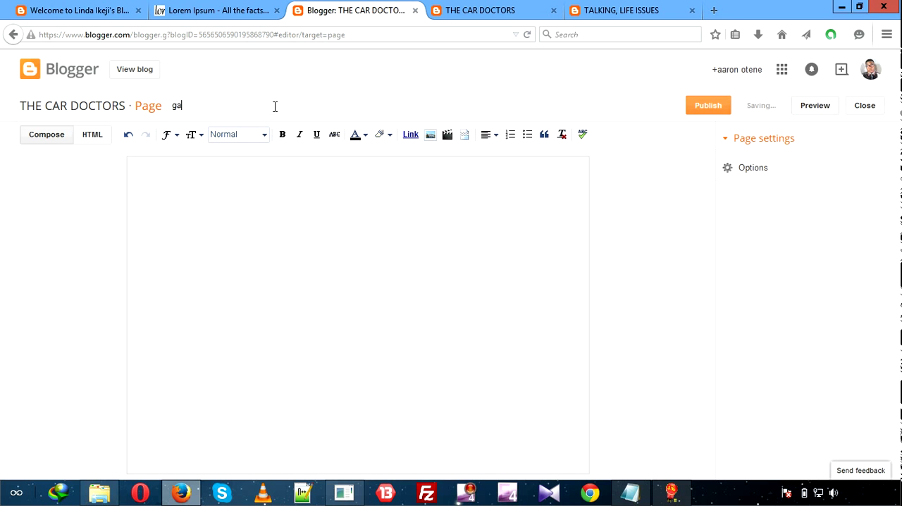
text(gallery)
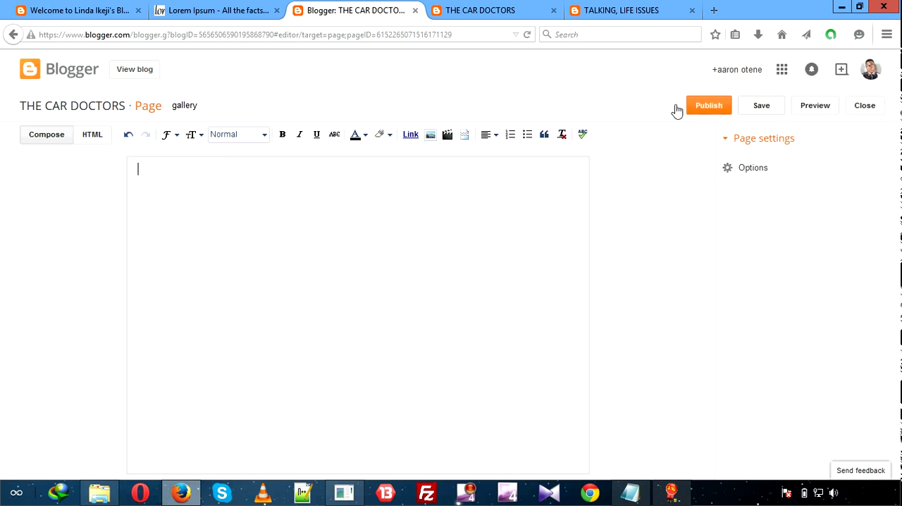
Insert the existing "Life" skyline picture into the body of the gallery page and align it left.
click(431, 134)
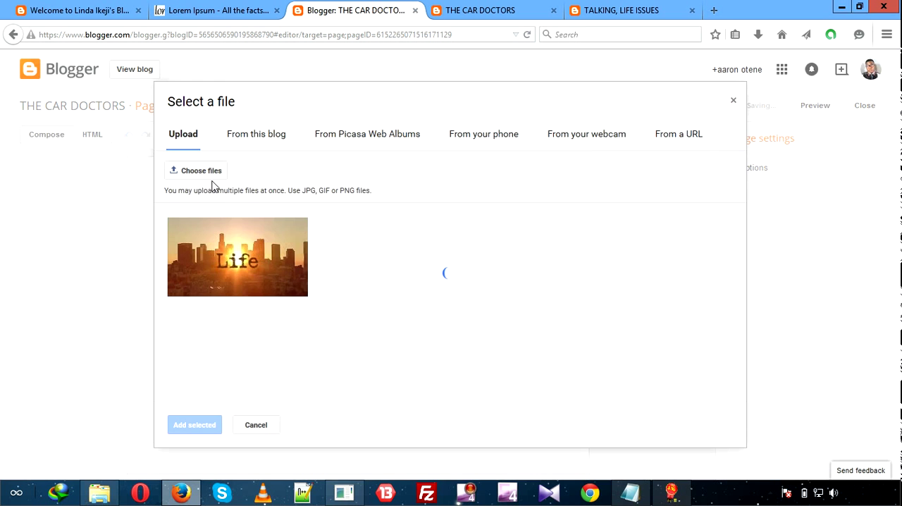
click(189, 262)
click(184, 425)
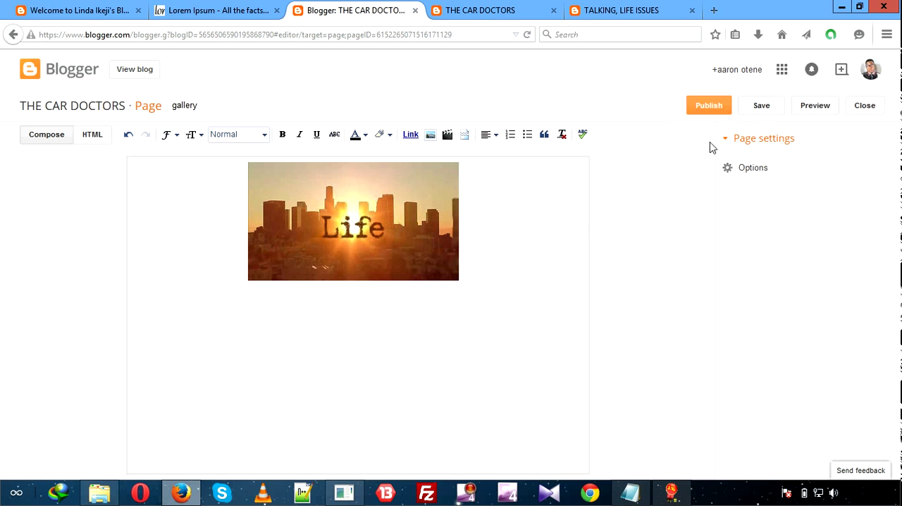
drag(422, 185, 181, 228)
Add the caption "our first picture" to the inserted image and publish the gallery page.
click(241, 266)
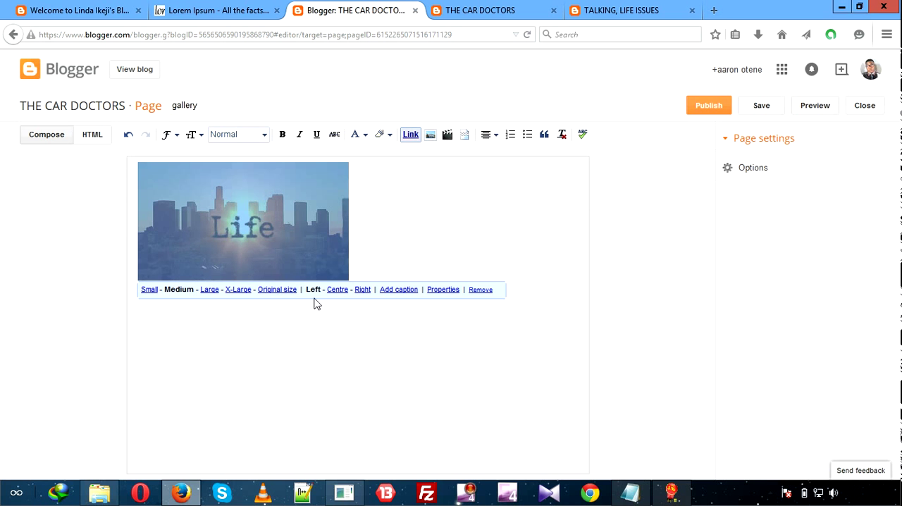
click(394, 289)
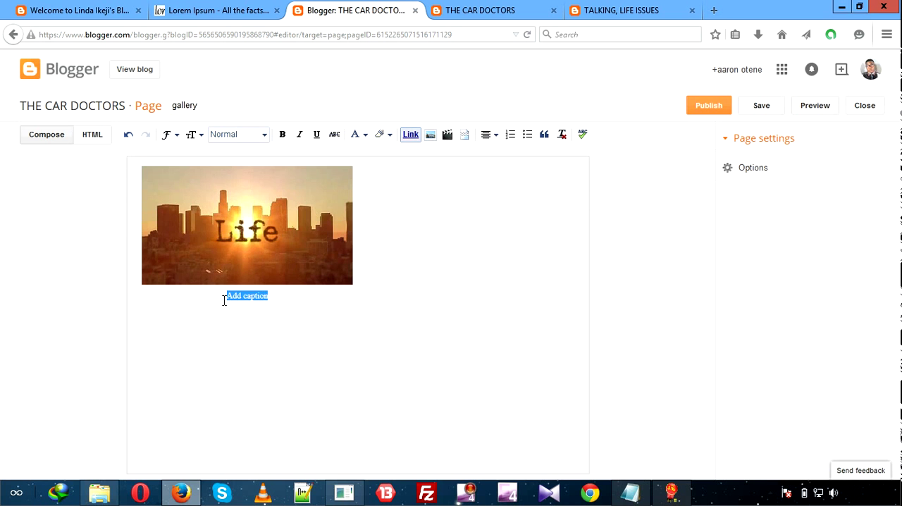
text(our firest)
key(BackSpace)
key(BackSpace)
key(BackSpace)
text(s)
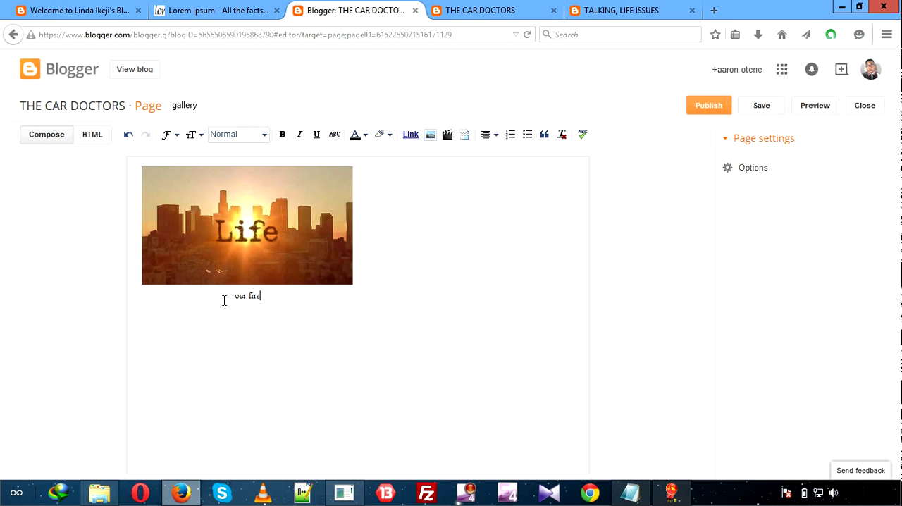
text(t picture)
click(703, 110)
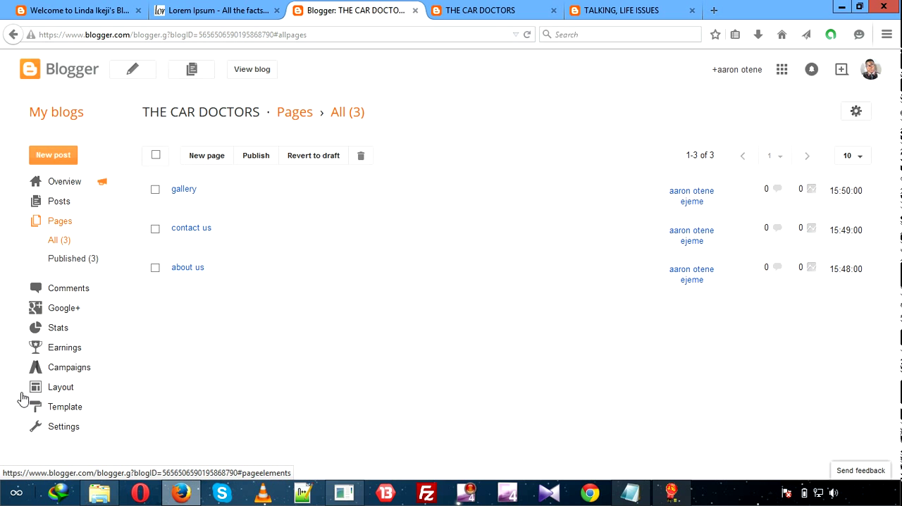
Open the blog's layout, look over its gadget arrangement, and compare it with the header of the live blog.
click(61, 387)
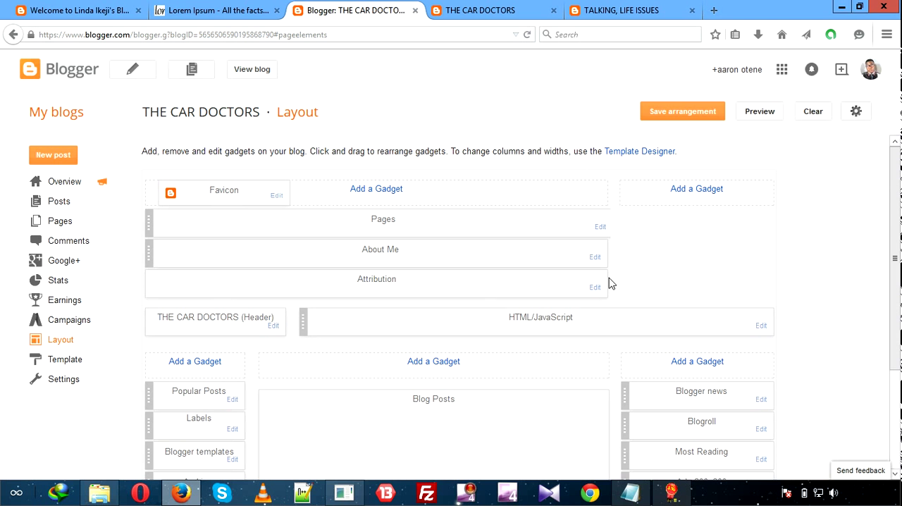
click(897, 474)
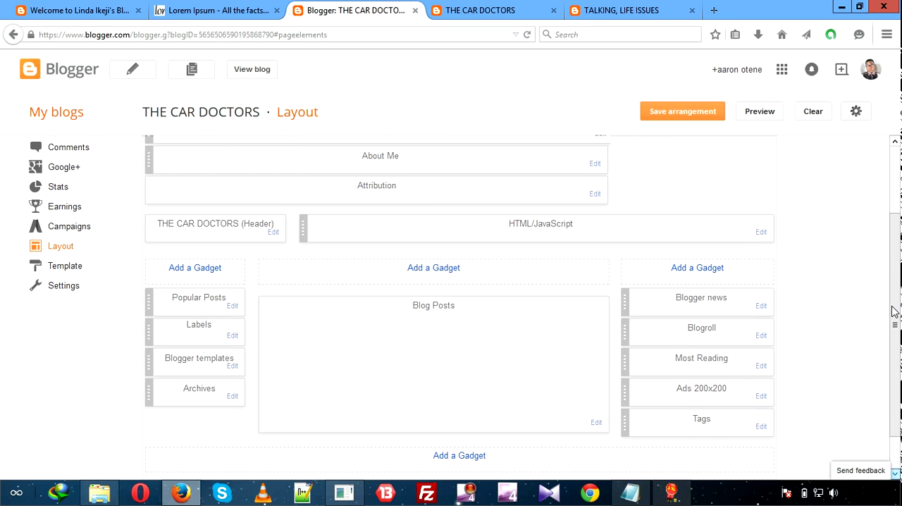
click(895, 142)
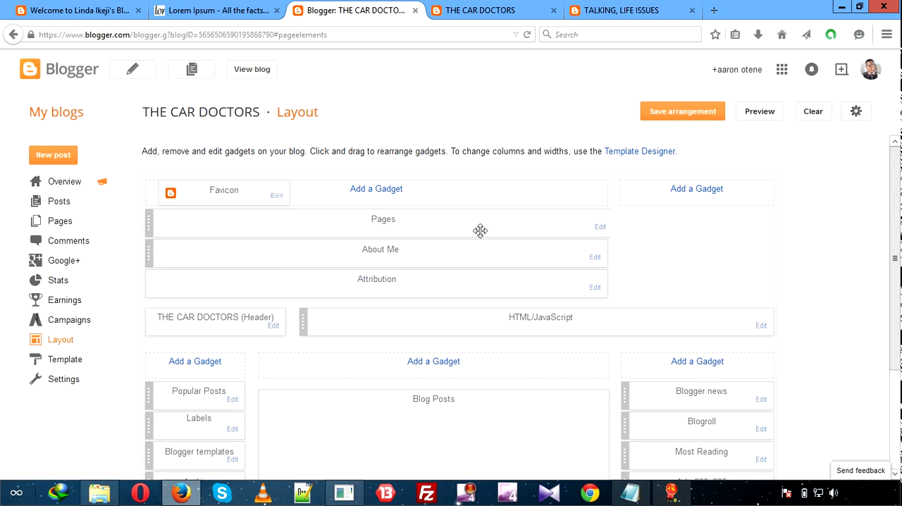
click(494, 11)
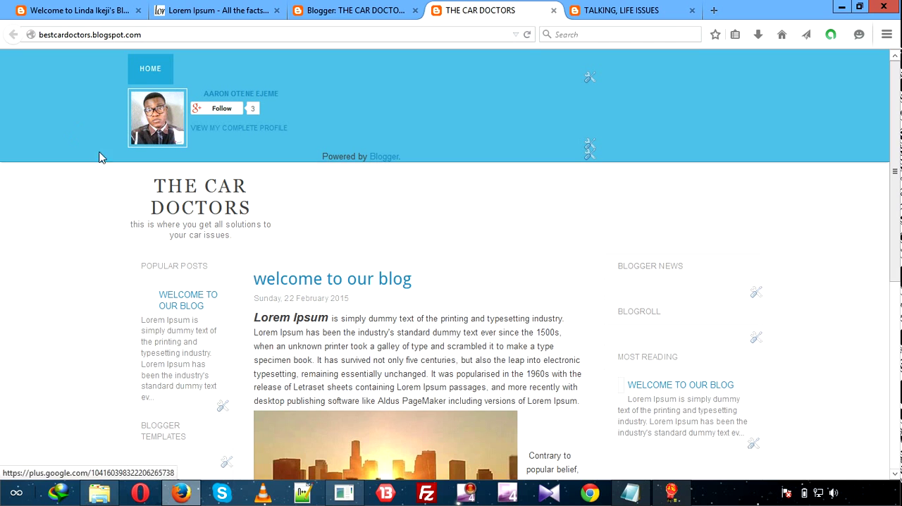
click(232, 95)
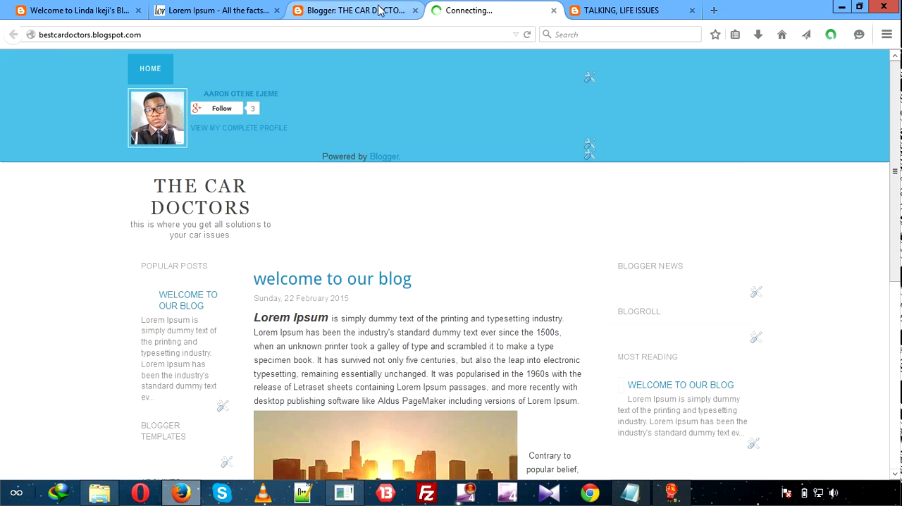
Remove the About Me gadget from the layout of THE CAR DOCTORS blog and confirm the removal.
click(357, 10)
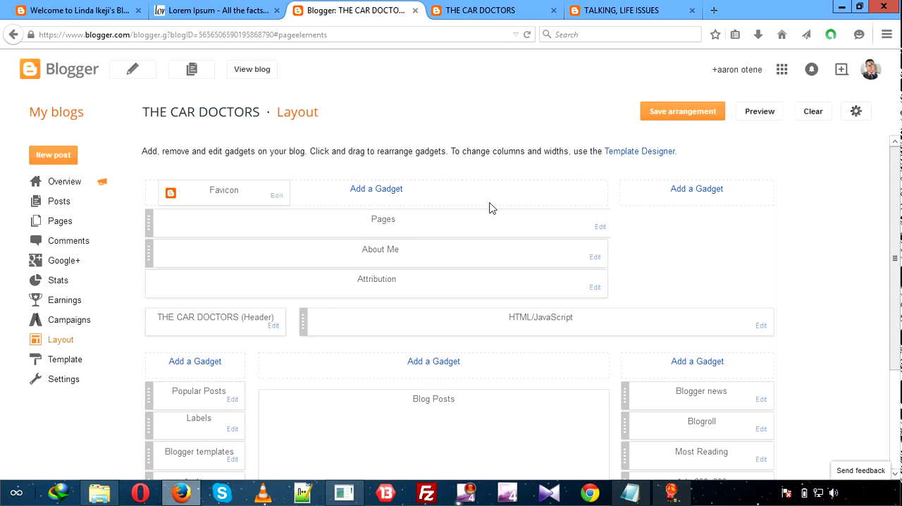
click(595, 257)
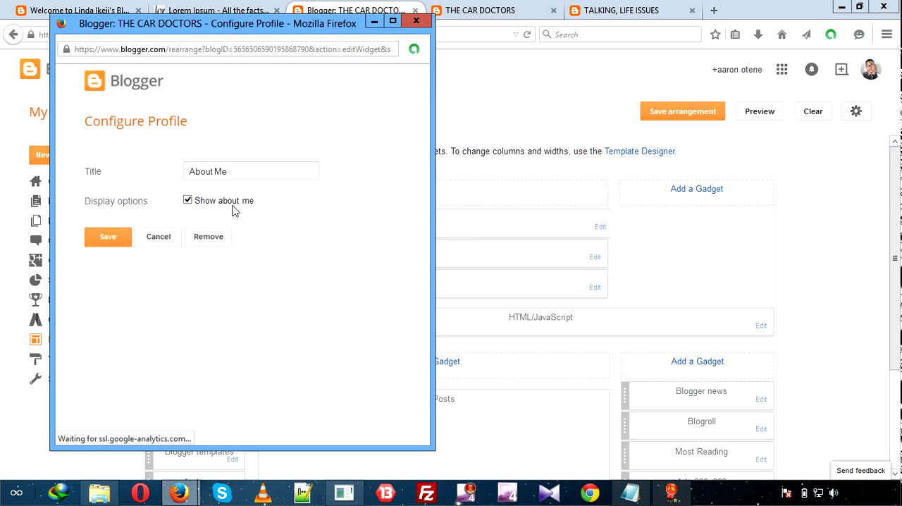
click(206, 240)
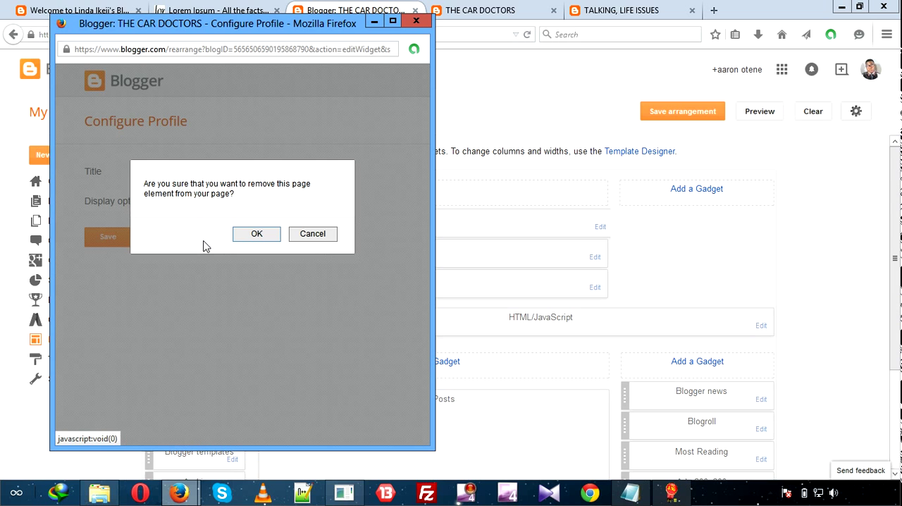
click(254, 236)
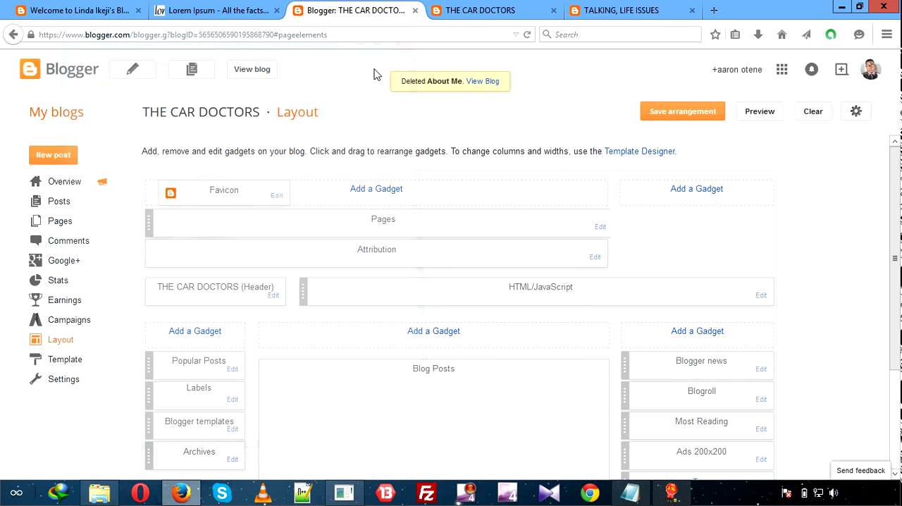
Show the gallery, contact us and about us pages in the Pages gadget, move gallery to the end of the list, and save.
click(601, 229)
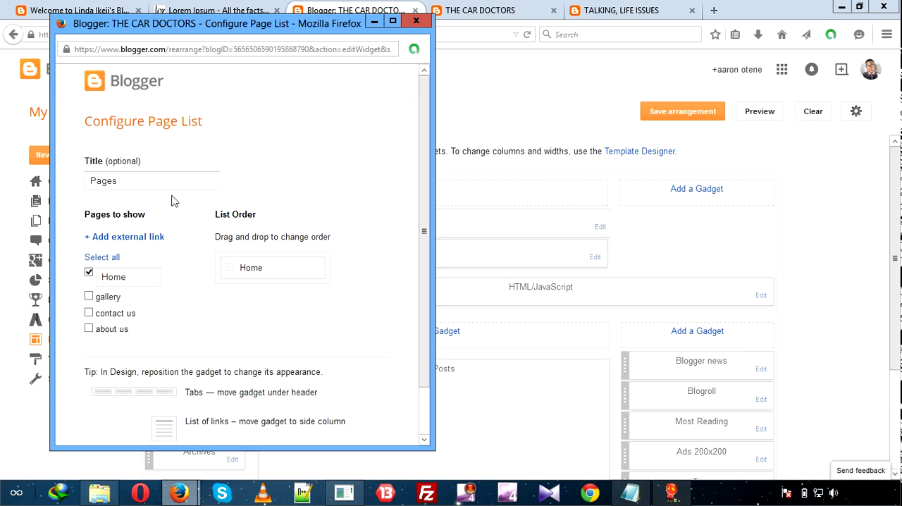
click(89, 298)
click(89, 313)
click(89, 329)
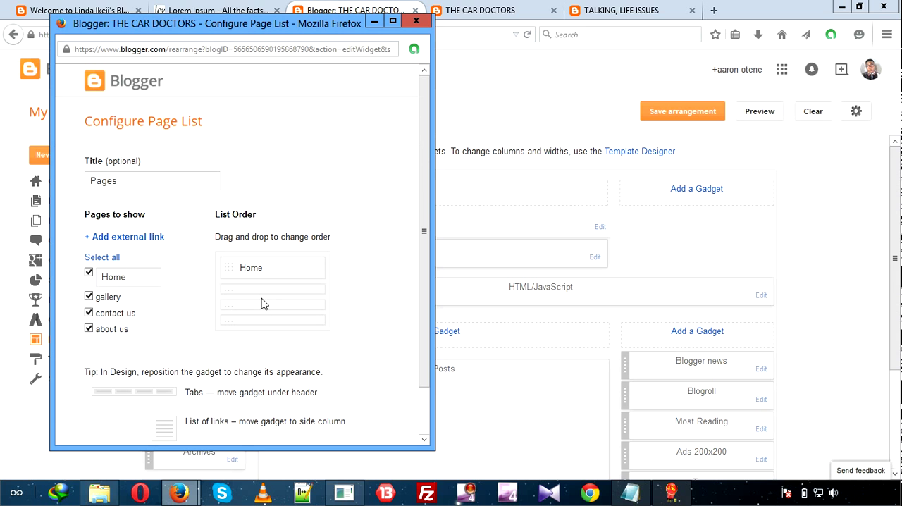
drag(260, 289, 248, 321)
drag(425, 376, 426, 444)
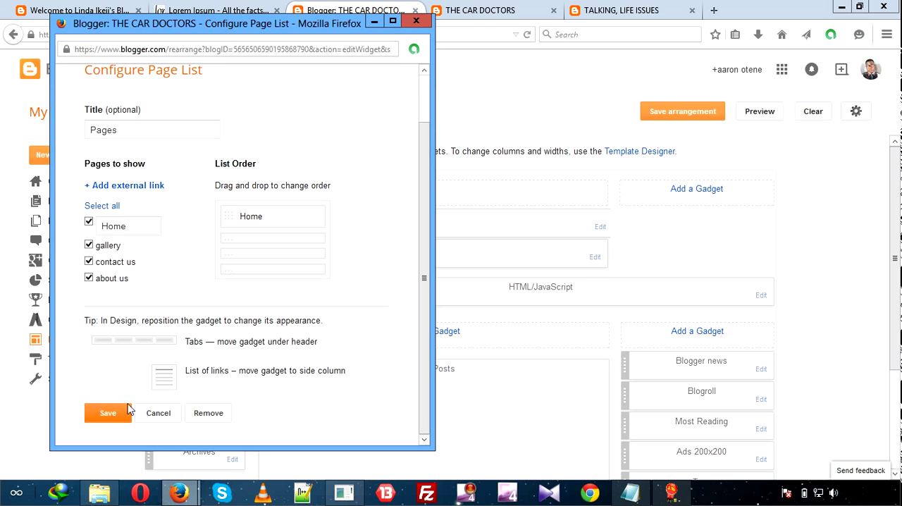
click(101, 415)
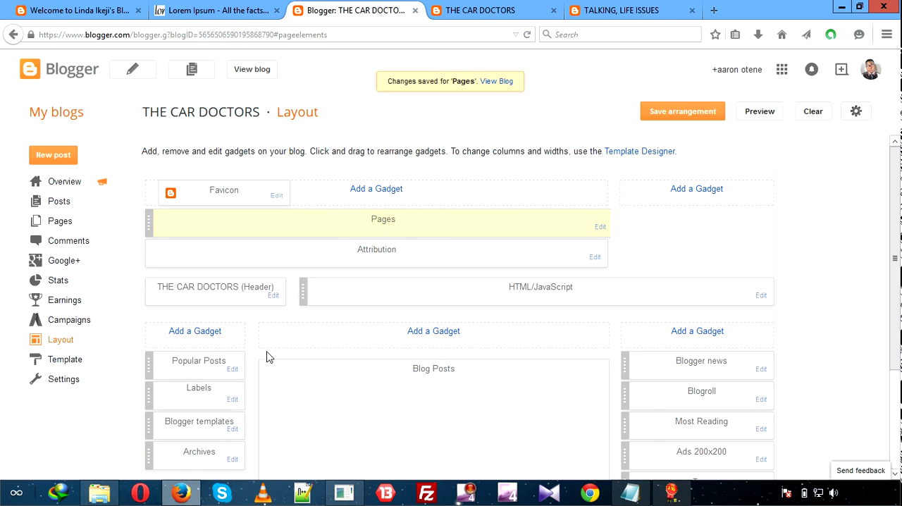
Reload the live THE CAR DOCTORS blog and check which pages its navigation bar shows.
click(527, 12)
click(527, 34)
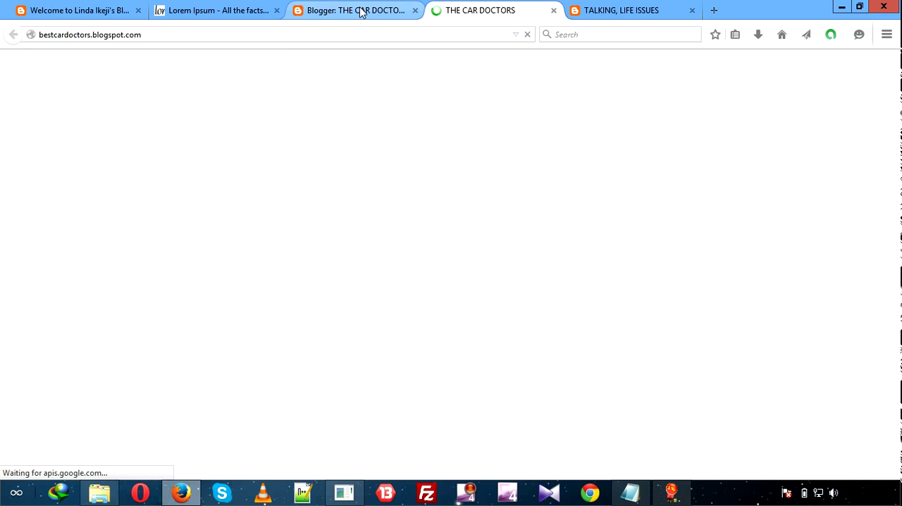
click(384, 12)
click(454, 10)
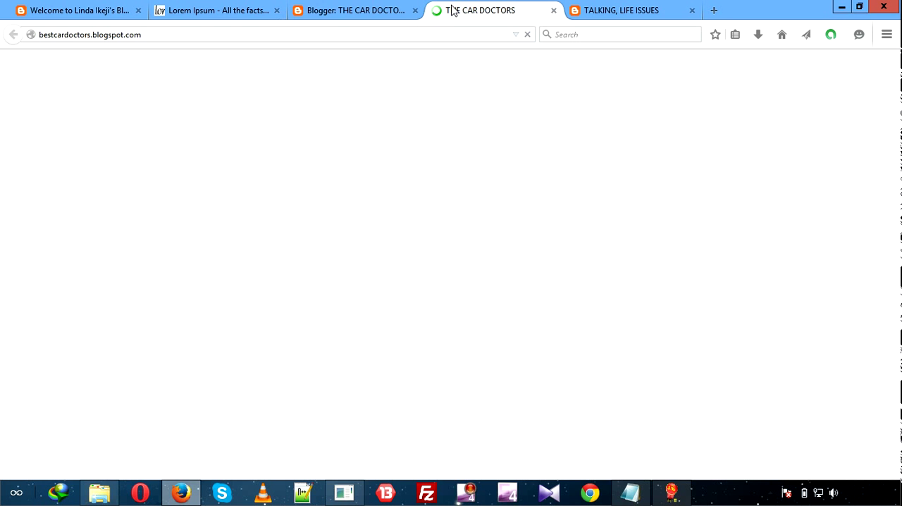
click(353, 10)
click(486, 9)
click(339, 10)
click(471, 12)
click(364, 10)
click(461, 7)
click(351, 9)
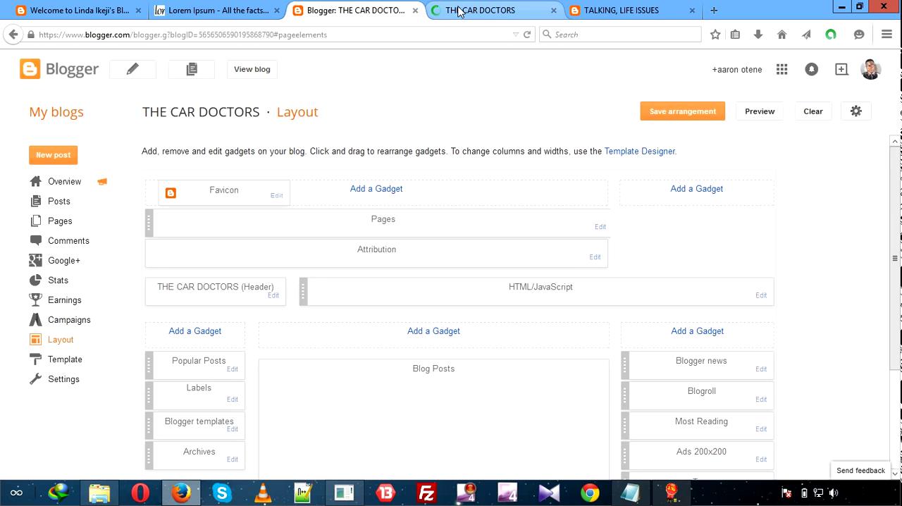
click(467, 10)
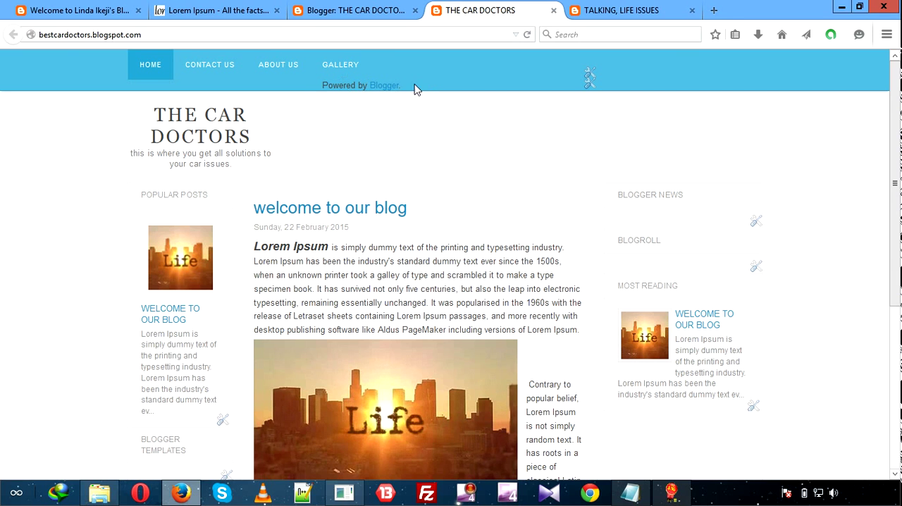
Examine the configuration options of the Attribution gadget in the blog layout and close them without changes.
click(342, 11)
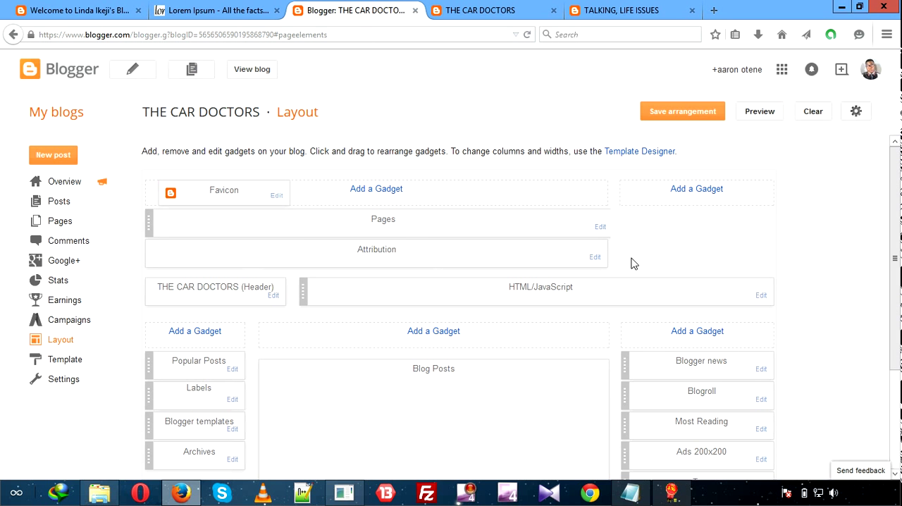
click(594, 257)
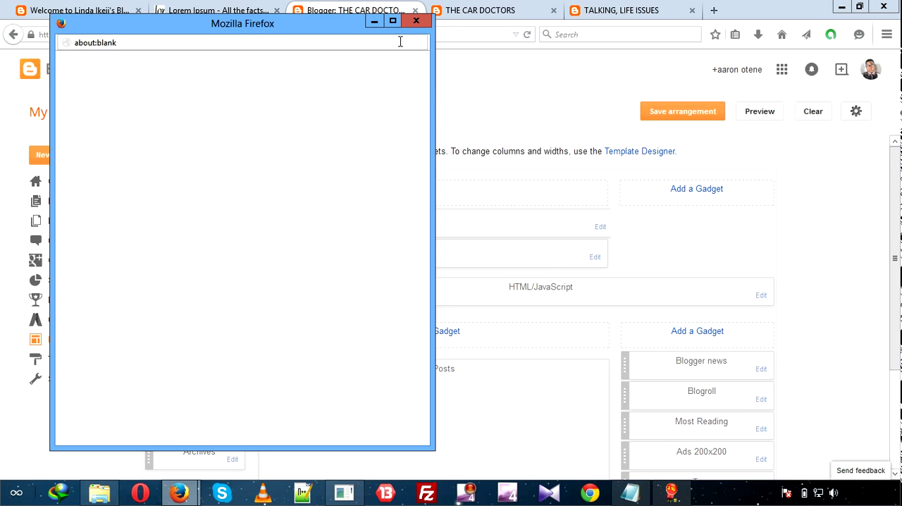
click(415, 21)
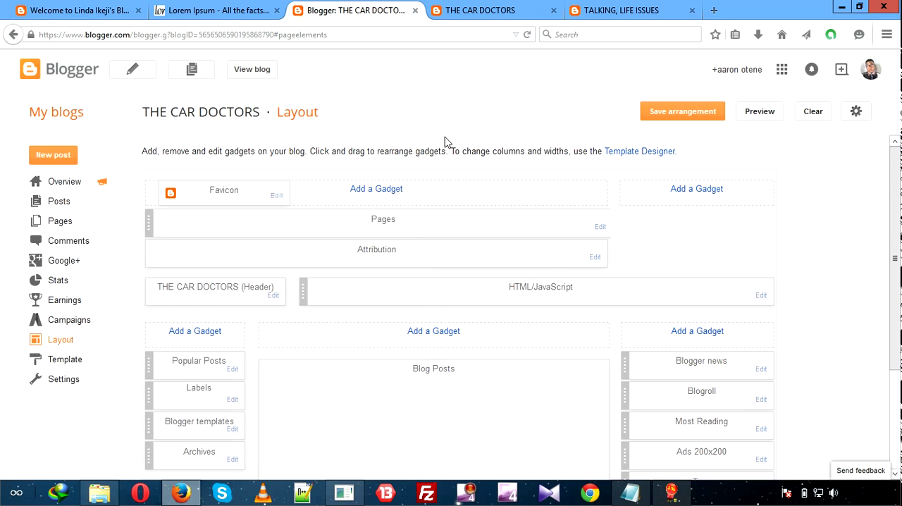
click(595, 257)
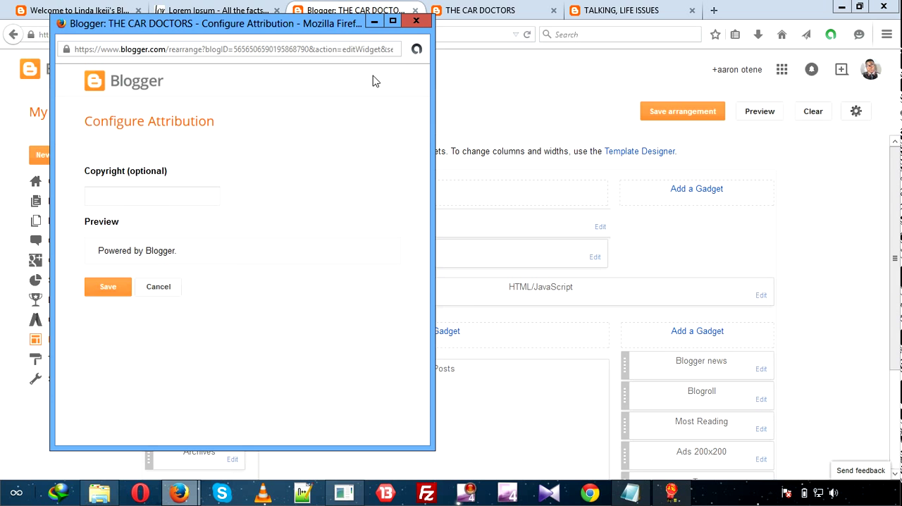
click(416, 21)
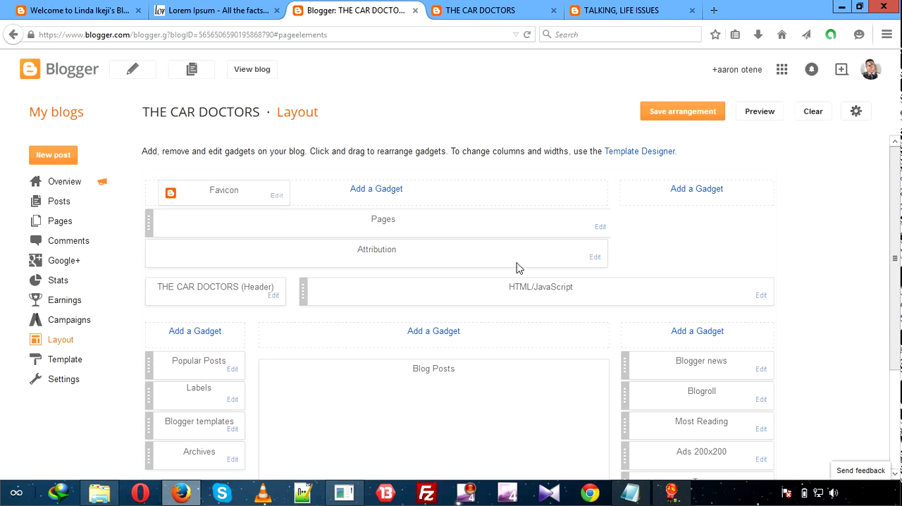
Remove the Blogger templates gadget from the blog layout and confirm the removal.
scroll(480, 301, down, 3)
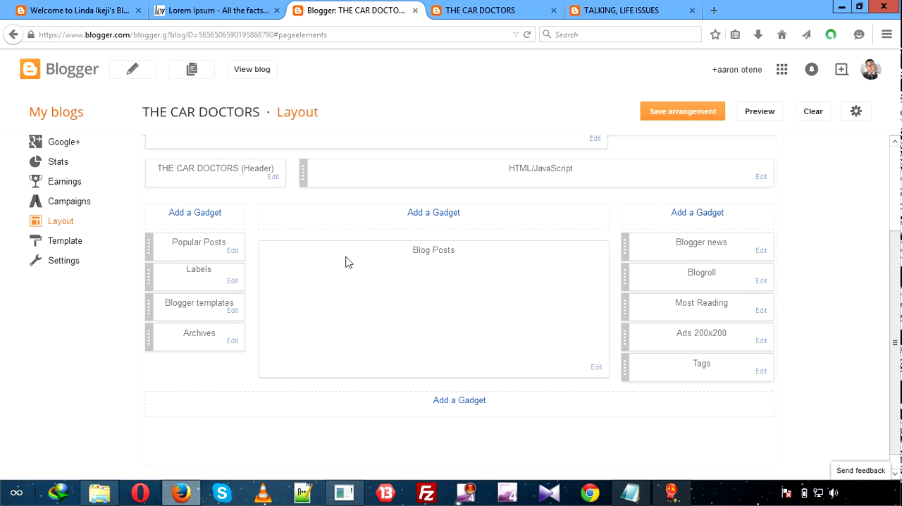
click(233, 312)
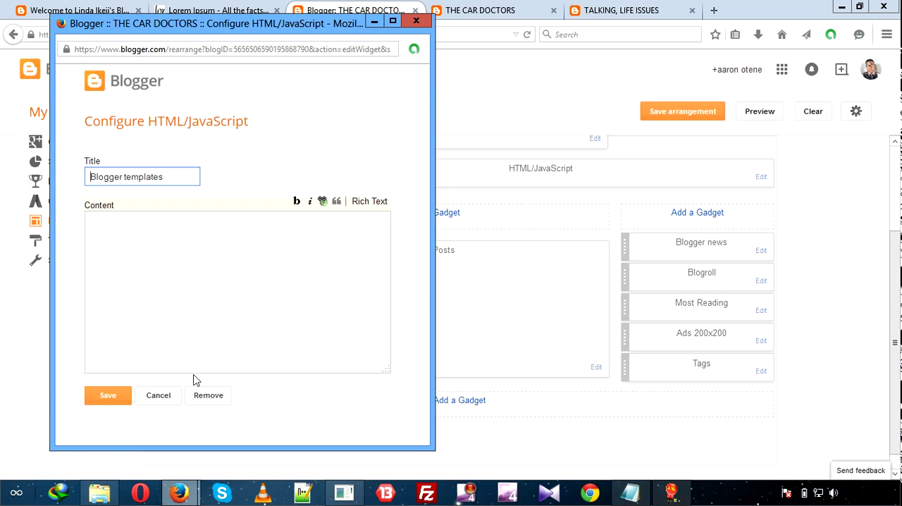
click(205, 395)
click(259, 234)
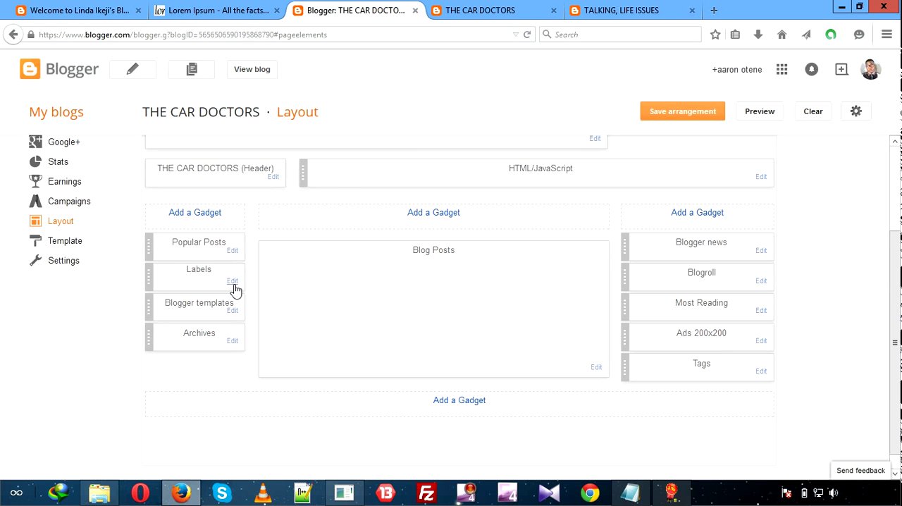
Remove the Archives gadget from the left sidebar of the blog layout, and try to open the Blogger templates gadget for editing.
click(233, 343)
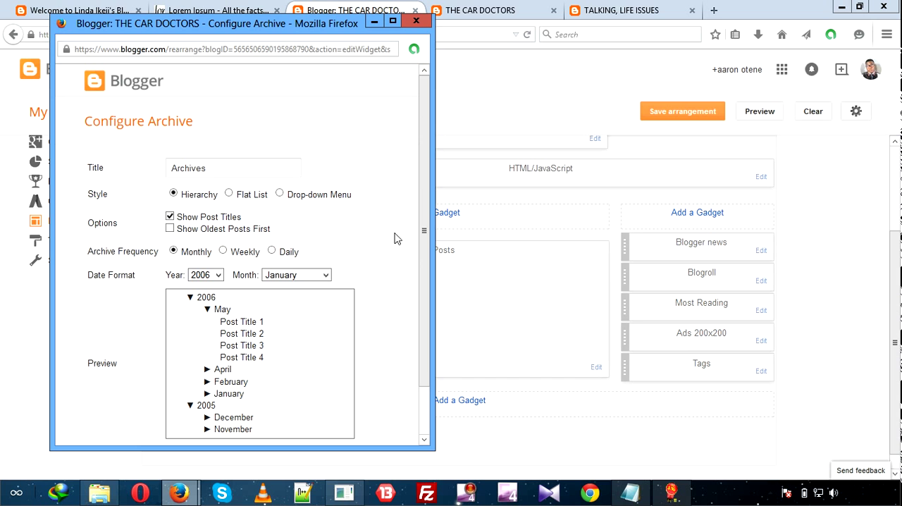
drag(425, 232, 425, 308)
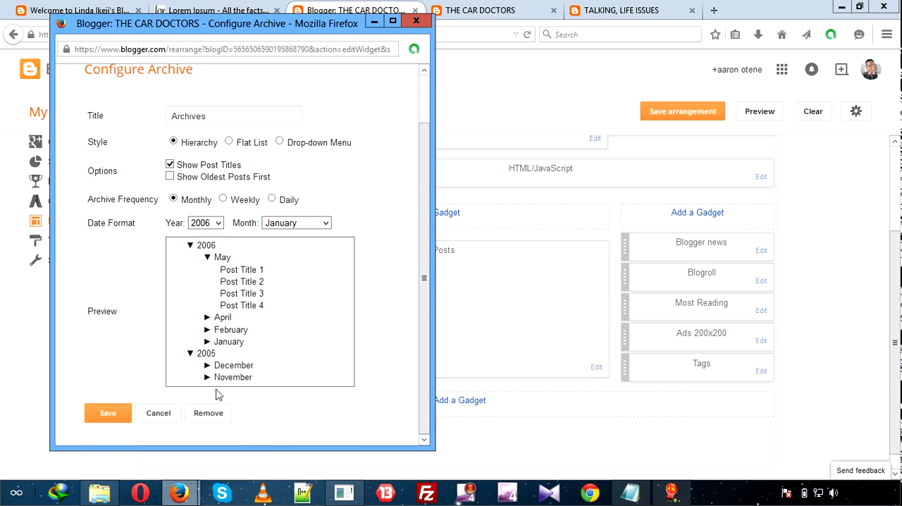
click(204, 413)
click(256, 235)
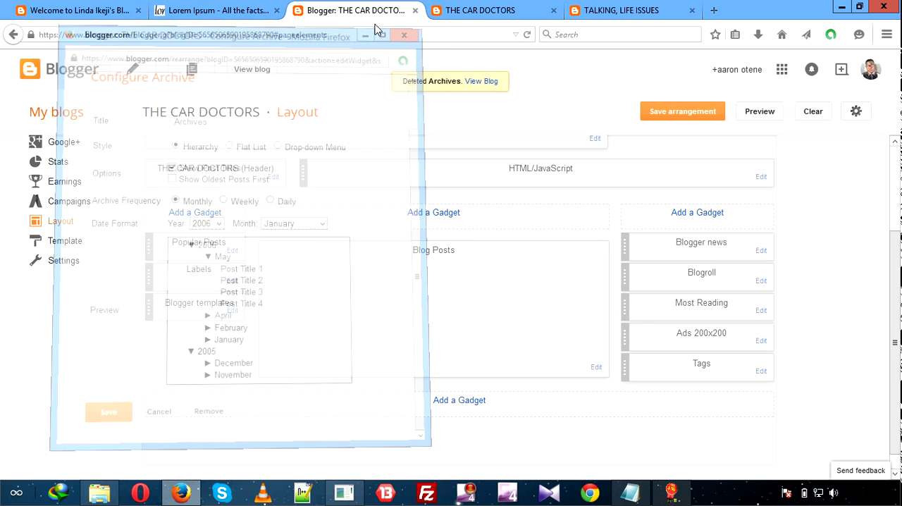
click(232, 311)
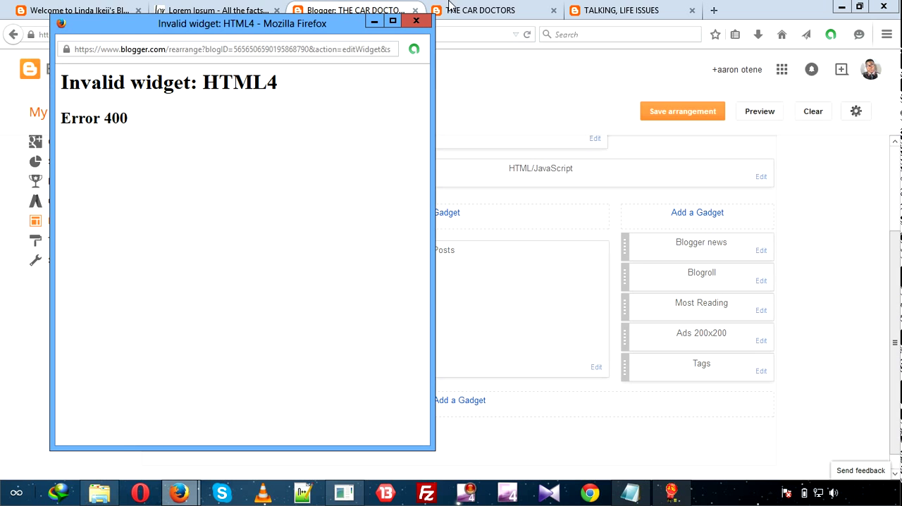
click(416, 20)
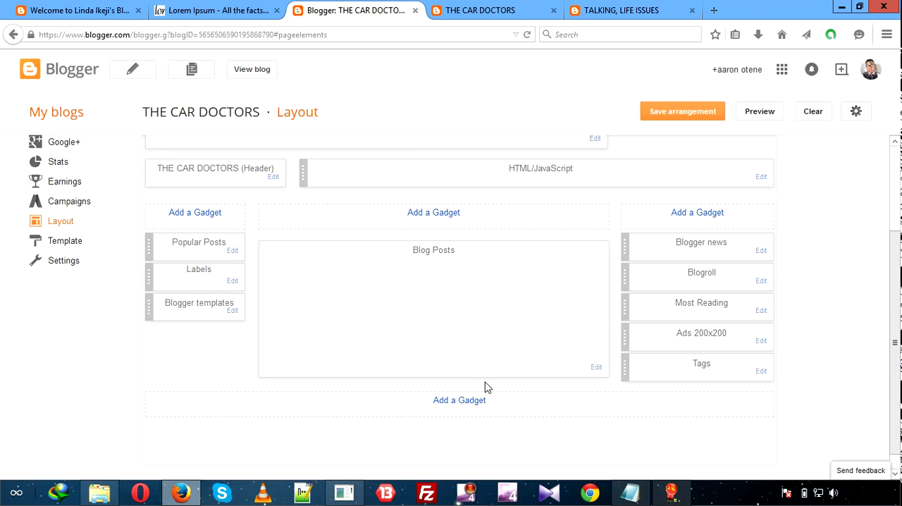
Remove the Tags gadget from the right sidebar of the blog layout and confirm the removal.
click(759, 371)
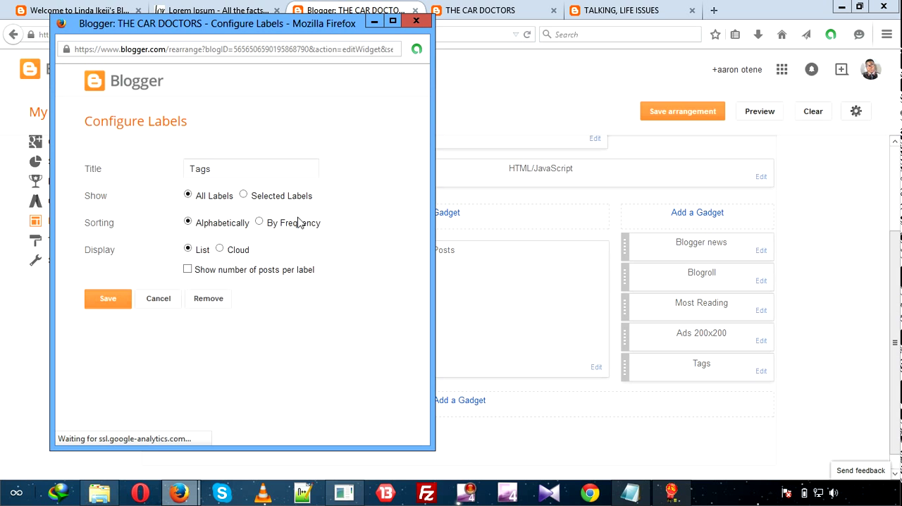
click(216, 298)
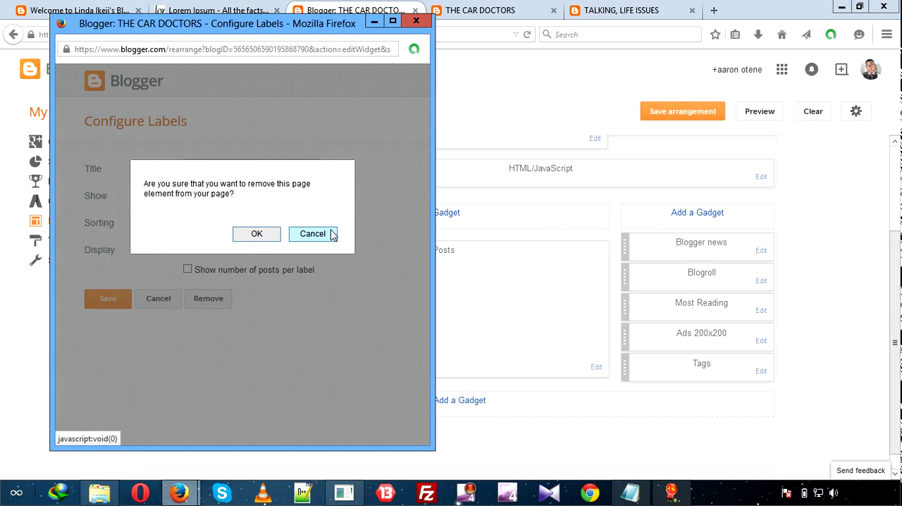
click(263, 234)
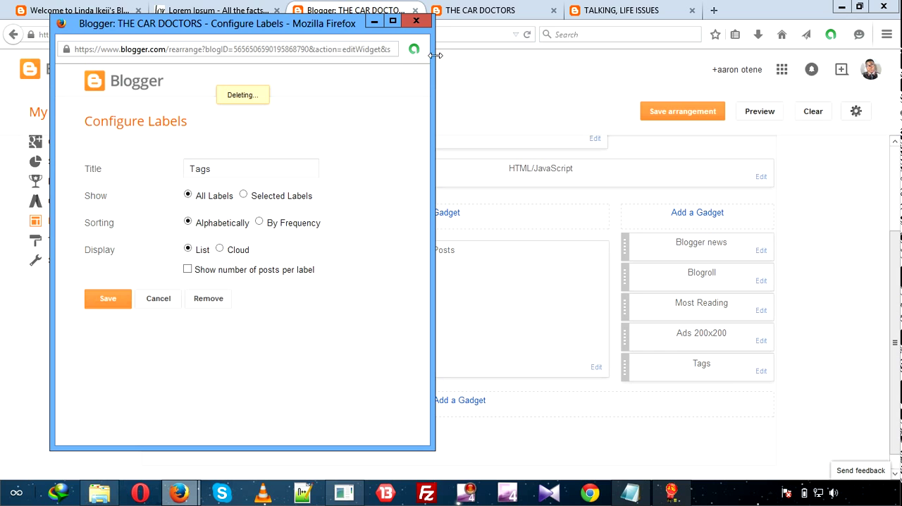
click(373, 23)
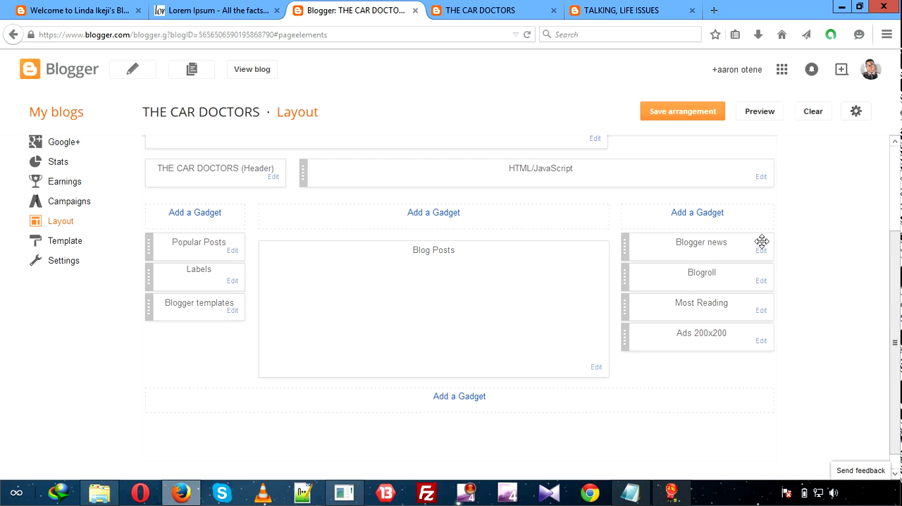
Delete the Blogger news HTML/JavaScript gadget from the right sidebar of the layout and confirm.
click(764, 255)
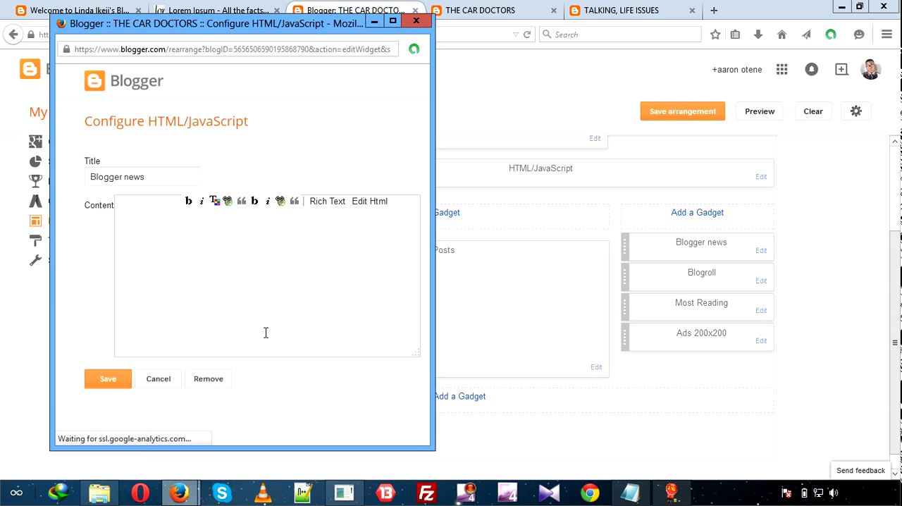
click(208, 379)
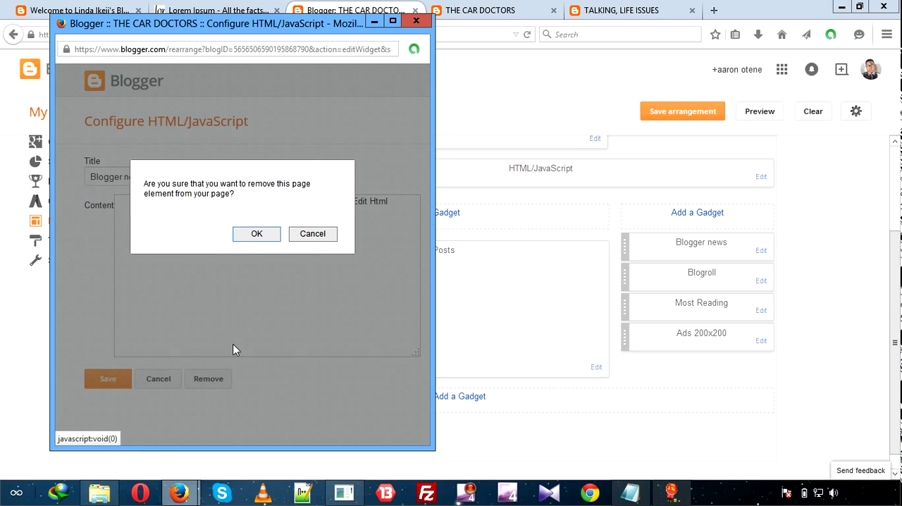
click(256, 234)
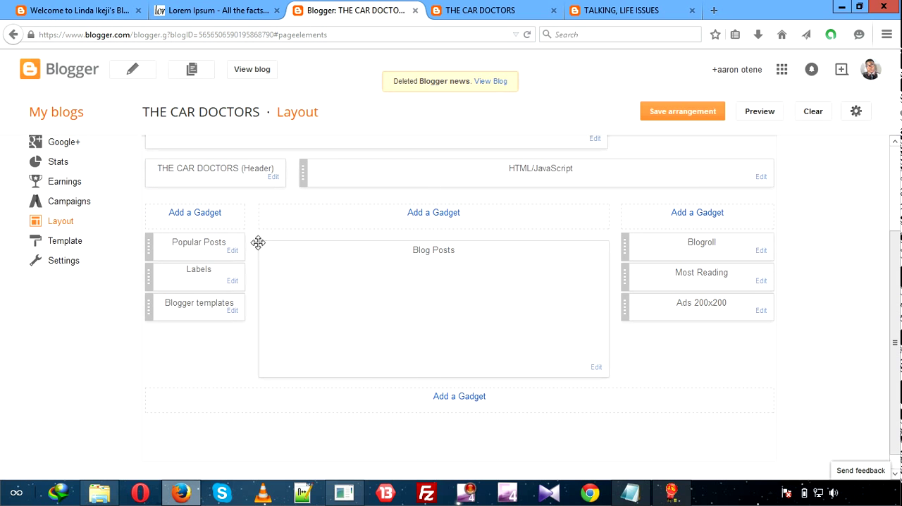
Browse the basic gadgets for the left sidebar and add the Translate gadget with its Vertical style.
click(209, 213)
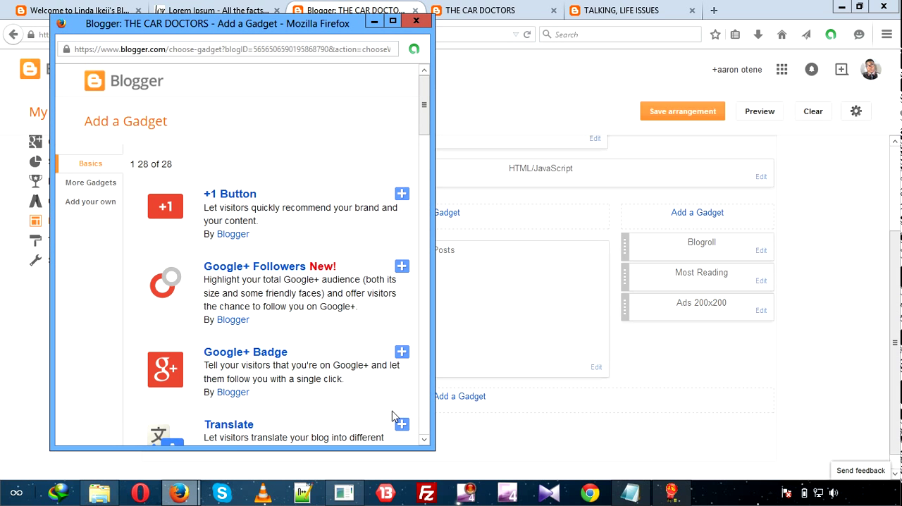
click(423, 441)
click(423, 441)
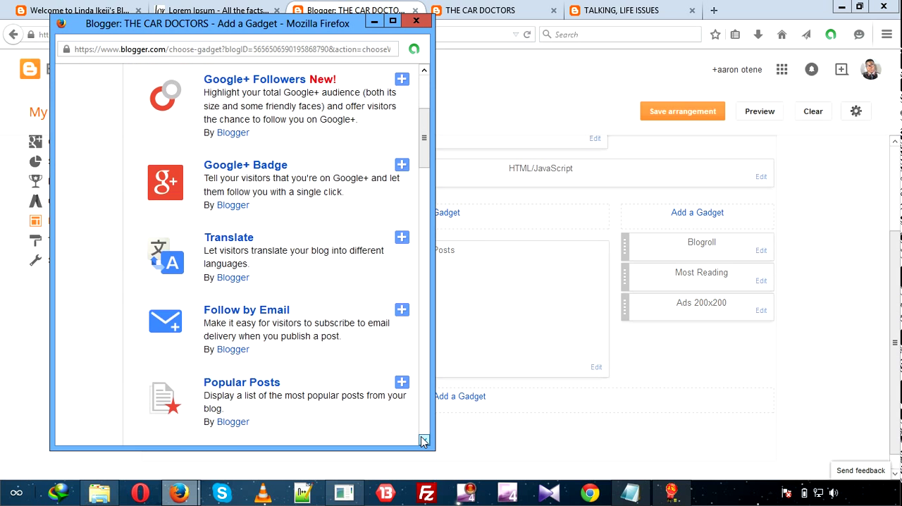
click(424, 441)
click(423, 441)
click(423, 441)
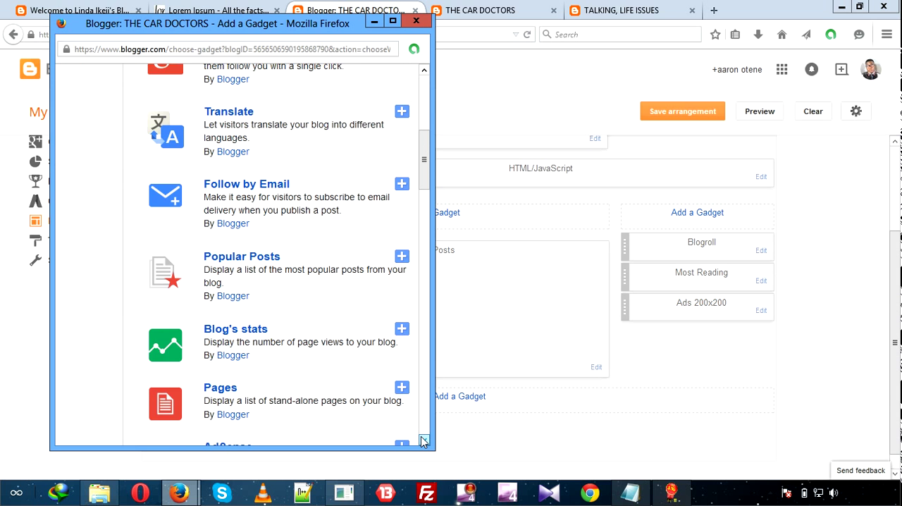
click(423, 441)
click(423, 441)
click(423, 441)
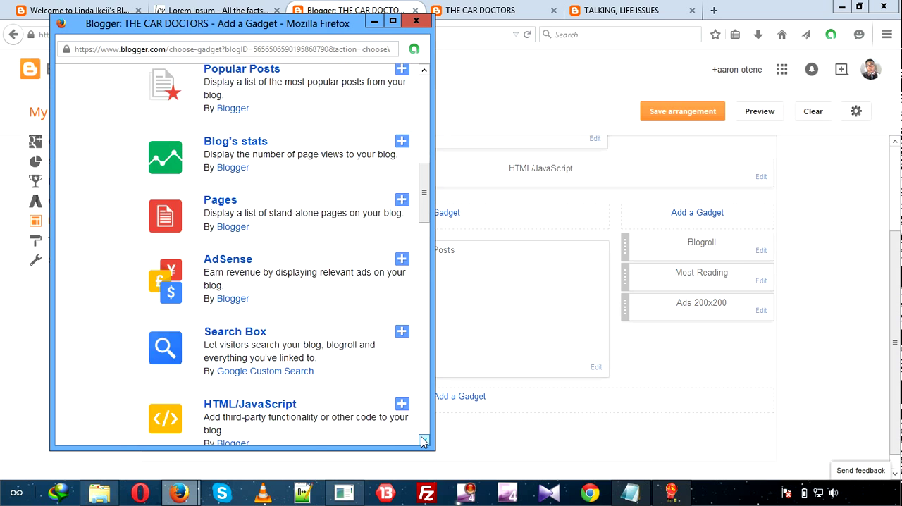
click(424, 441)
click(423, 441)
click(424, 441)
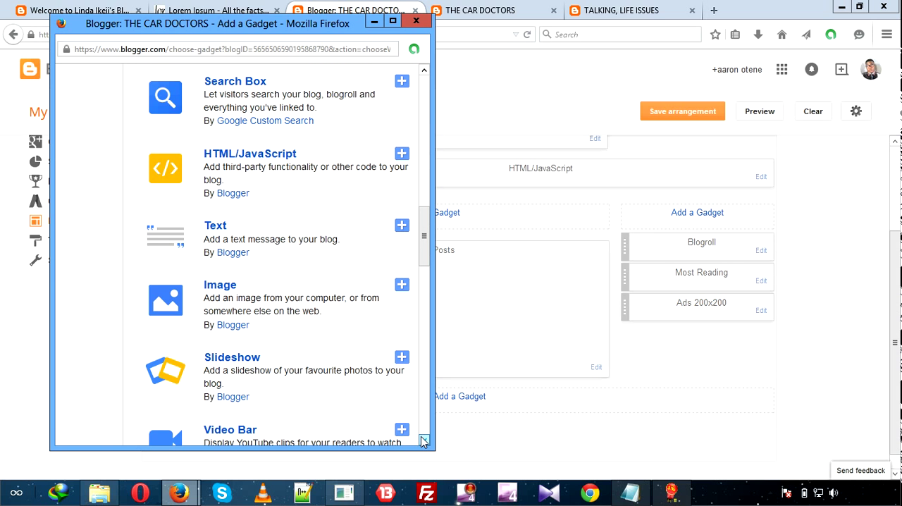
click(424, 441)
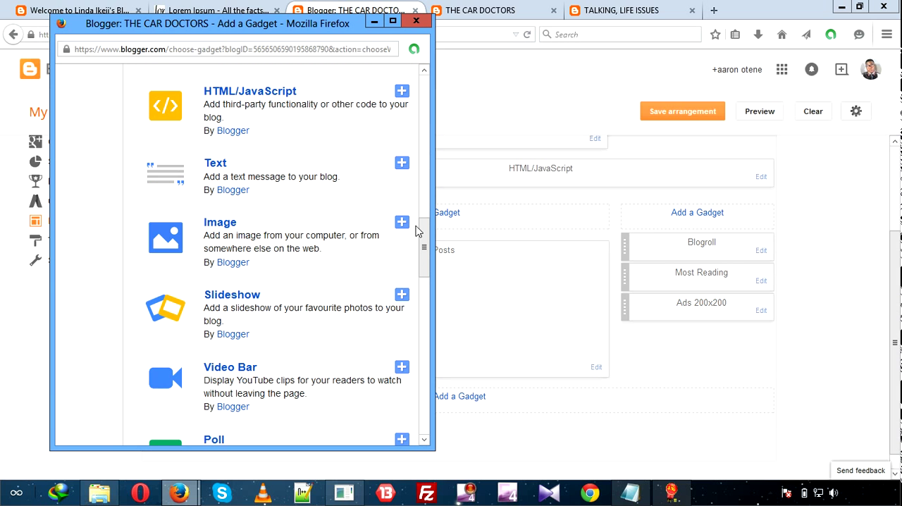
drag(423, 71, 423, 74)
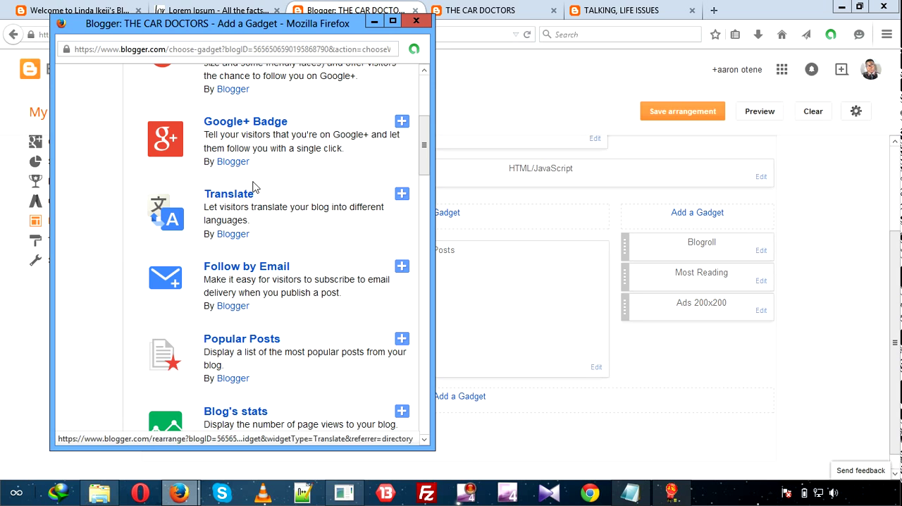
click(190, 189)
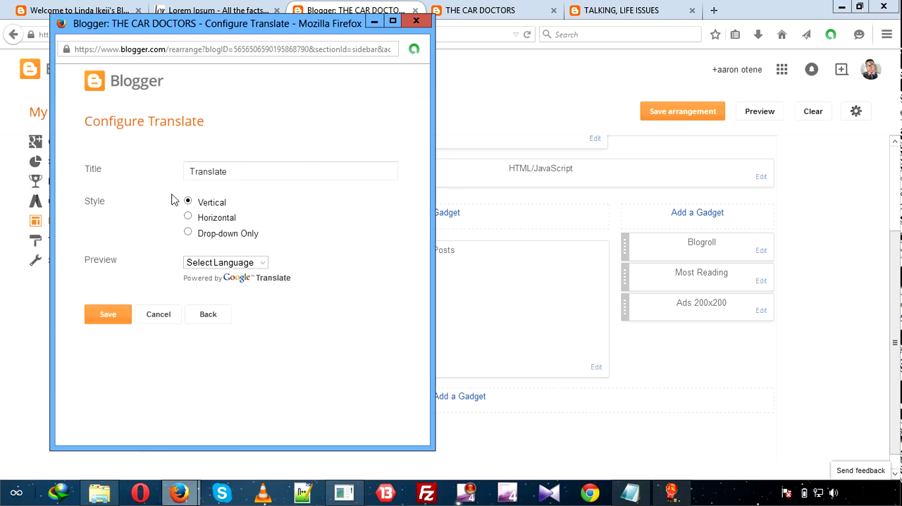
click(110, 317)
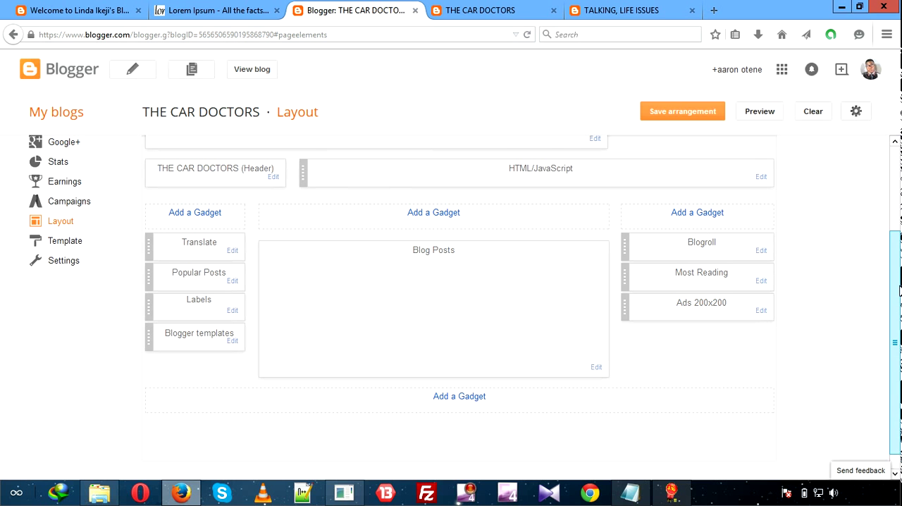
Add the third-party directory's Contact Form gadget to the layout's footer section, keeping the title Contact Form.
scroll(899, 290, up, 3)
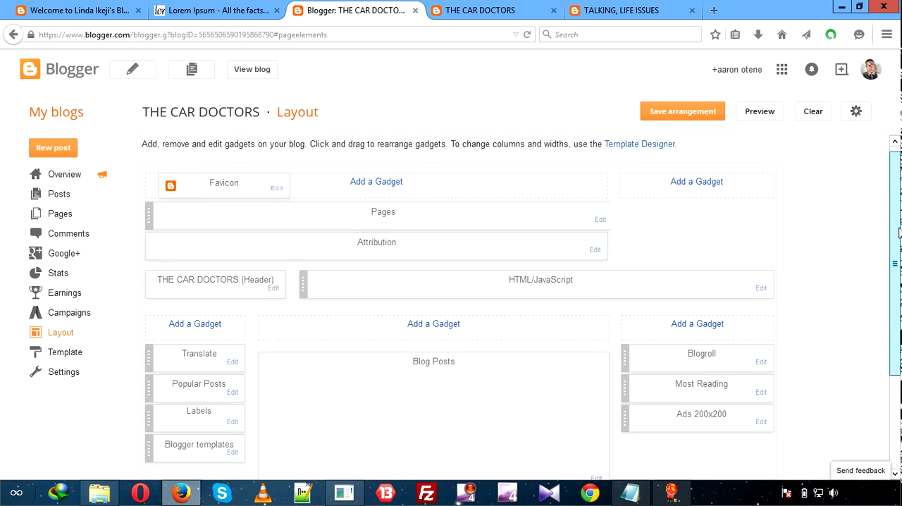
scroll(899, 233, down, 2)
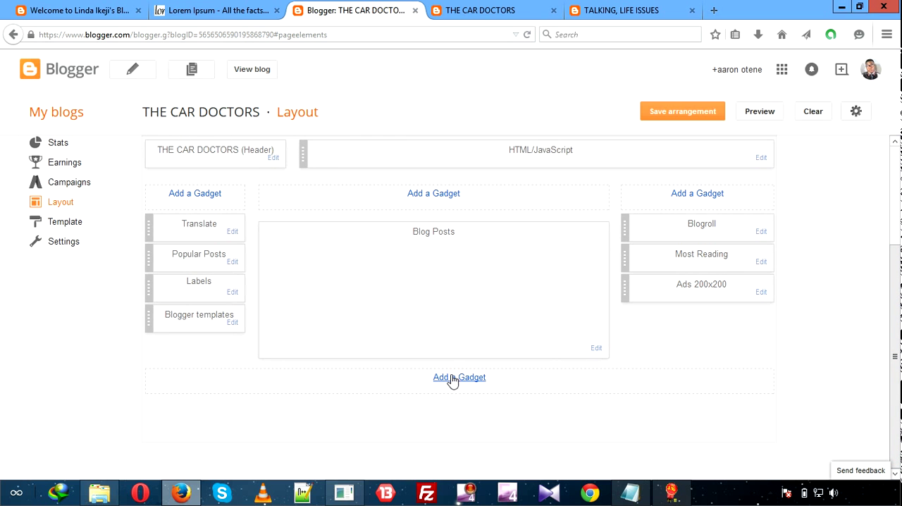
click(477, 378)
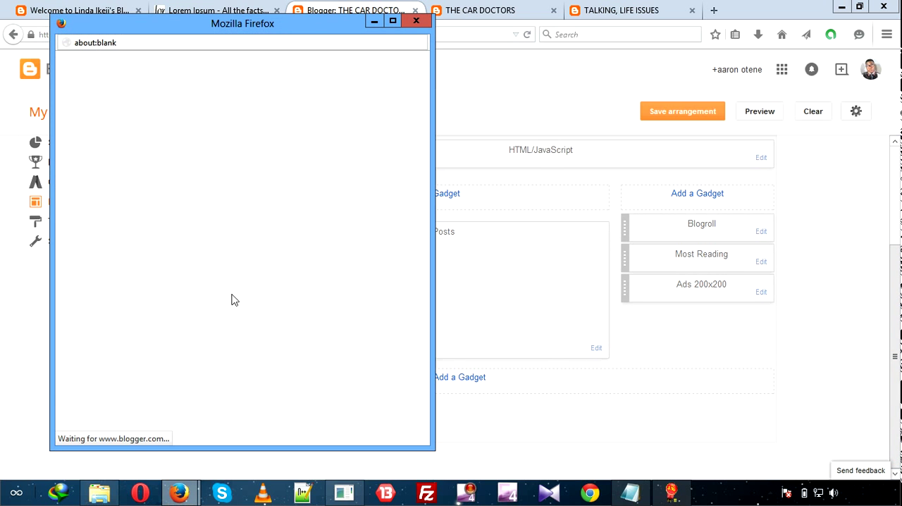
mouse_move(423, 105)
mouse_down()
mouse_move(425, 152)
mouse_move(425, 114)
mouse_up()
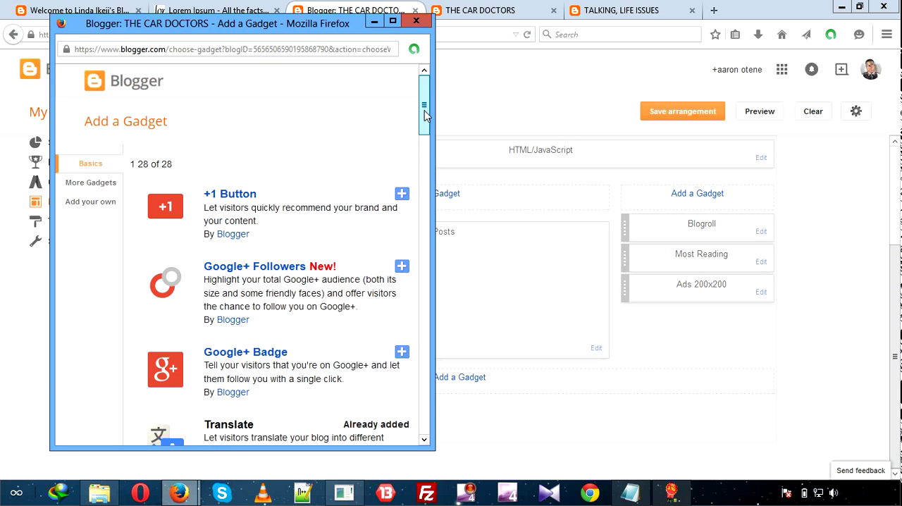
click(103, 183)
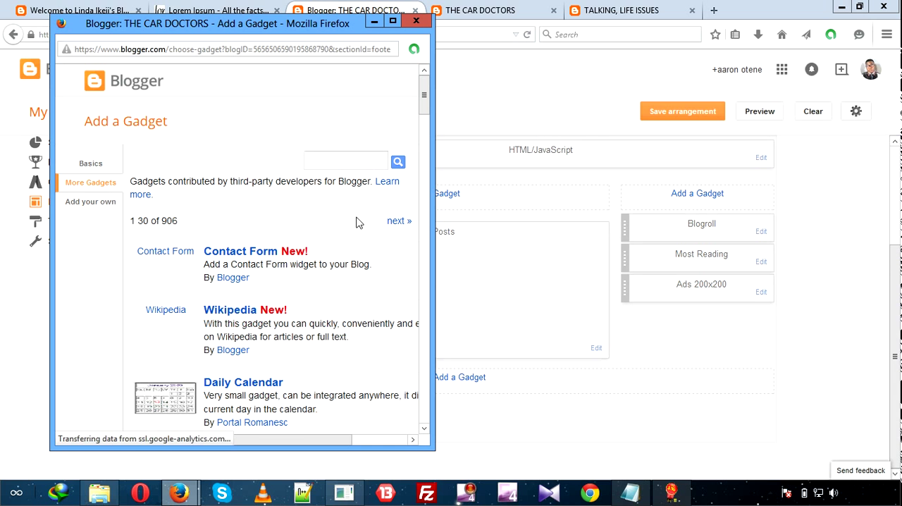
click(226, 255)
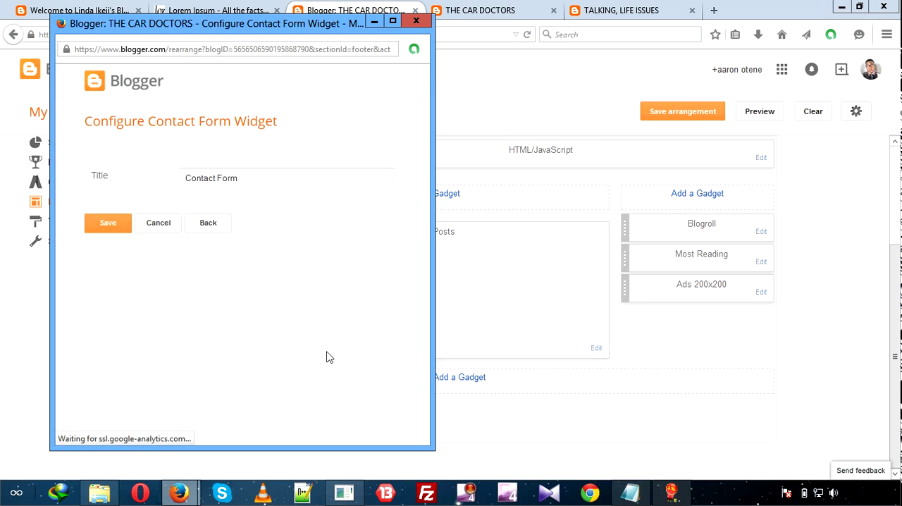
click(120, 226)
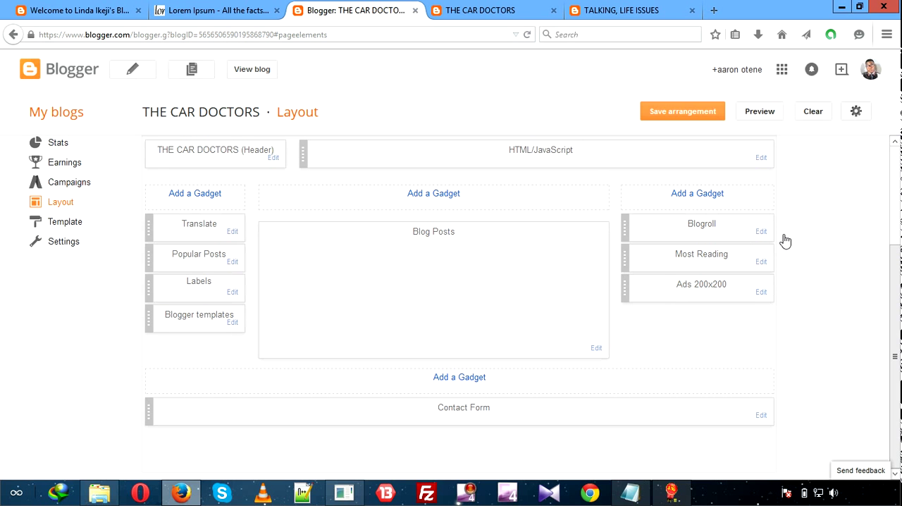
Examine the live THE CAR DOCTORS blog from its navigation bar to its footer, comparing its gadgets with the layout.
scroll(879, 280, up, 4)
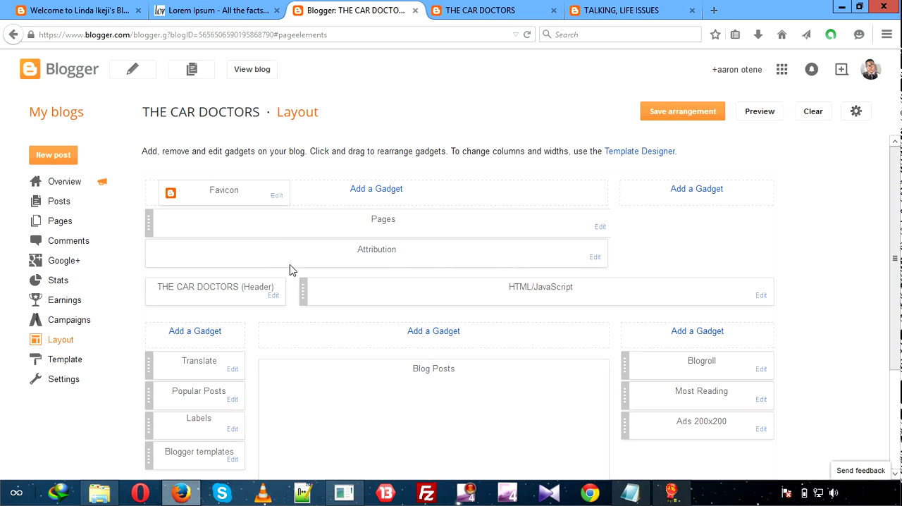
click(515, 9)
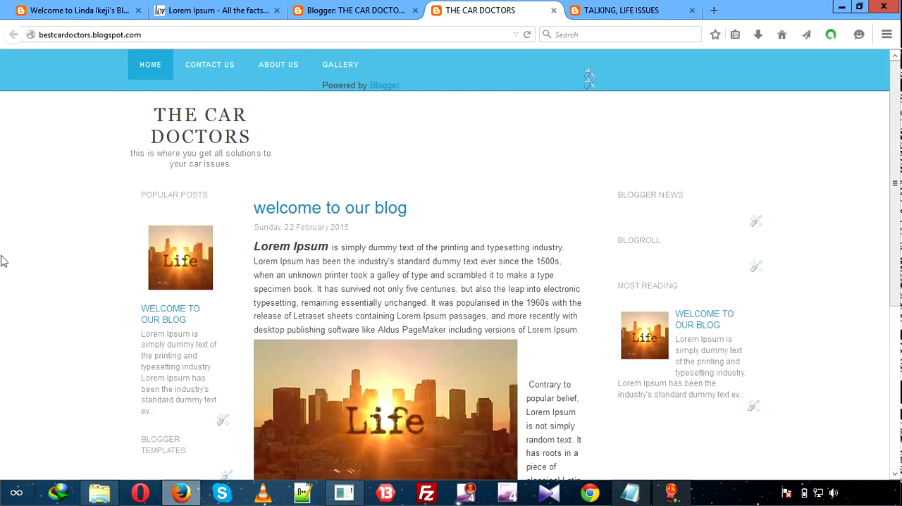
scroll(2, 261, down, 2)
scroll(1, 261, up, 2)
click(351, 6)
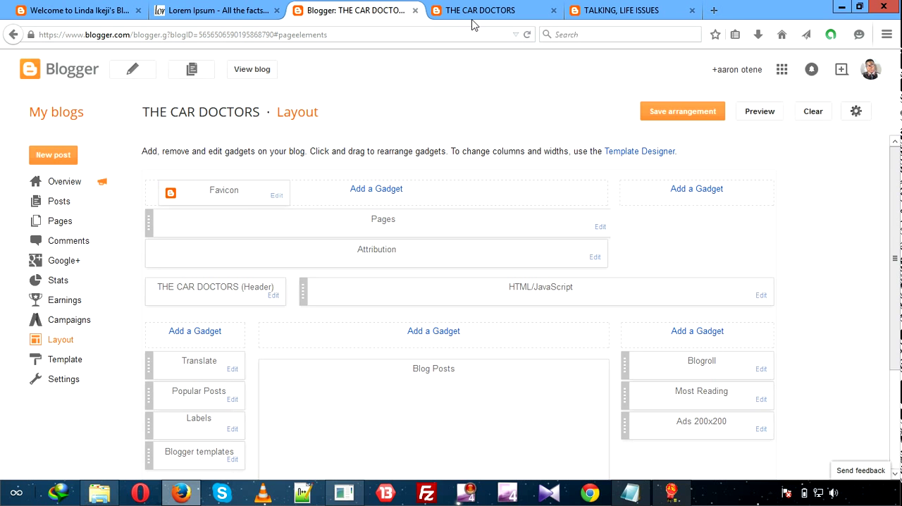
click(473, 22)
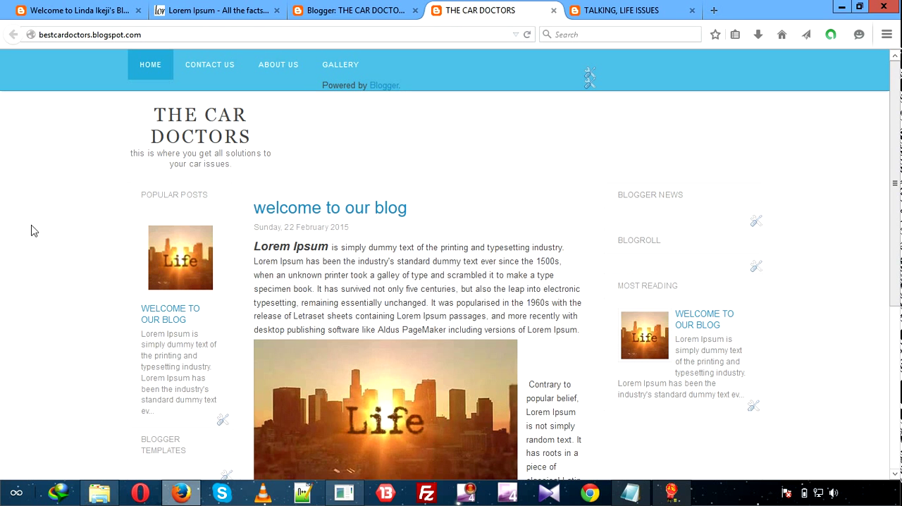
scroll(31, 231, down, 1)
scroll(31, 231, down, 5)
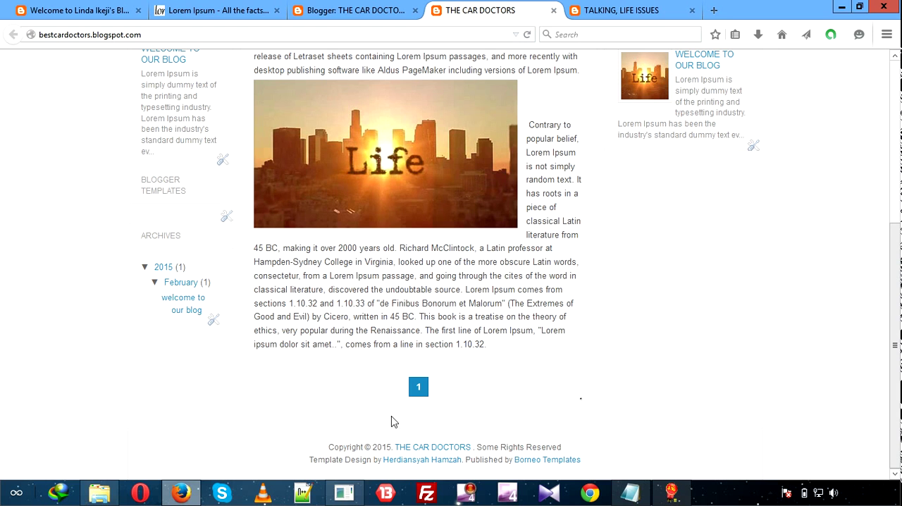
right_click(2, 200)
click(33, 85)
scroll(33, 85, up, 5)
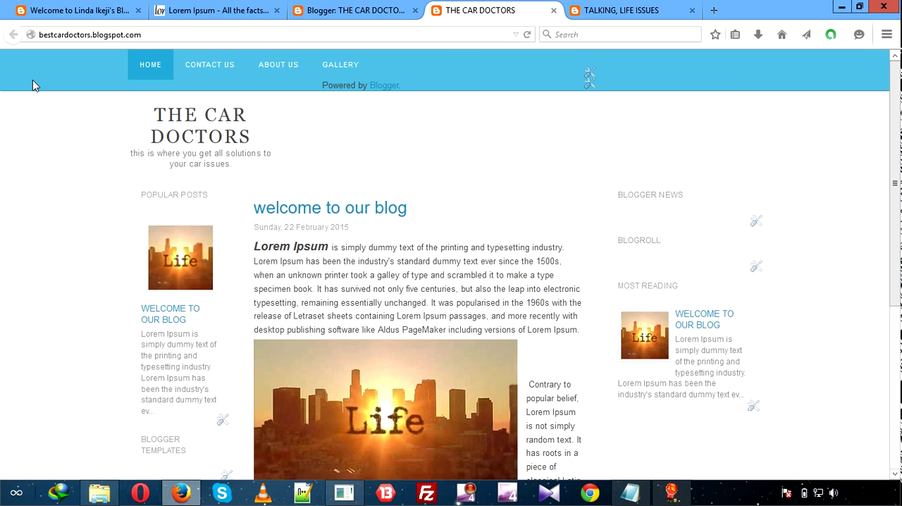
Save the blog's layout arrangement and open the template's HTML editor.
click(331, 12)
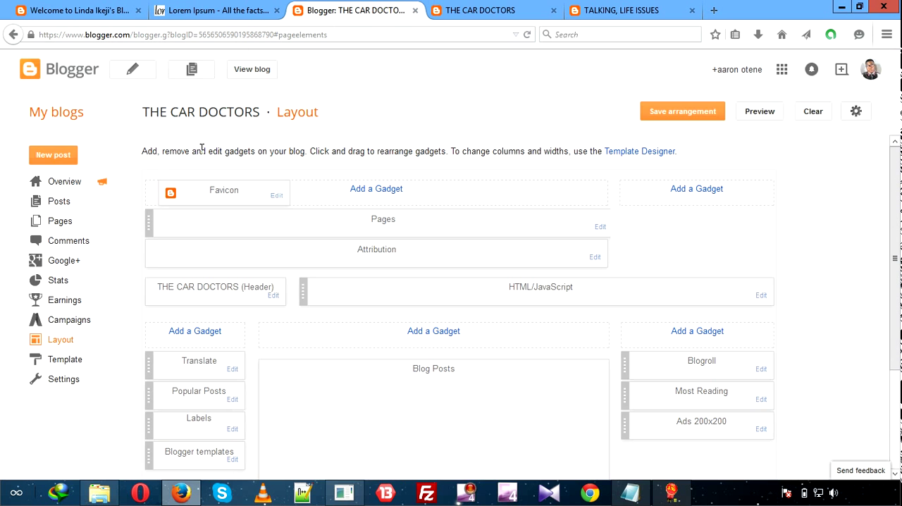
click(687, 115)
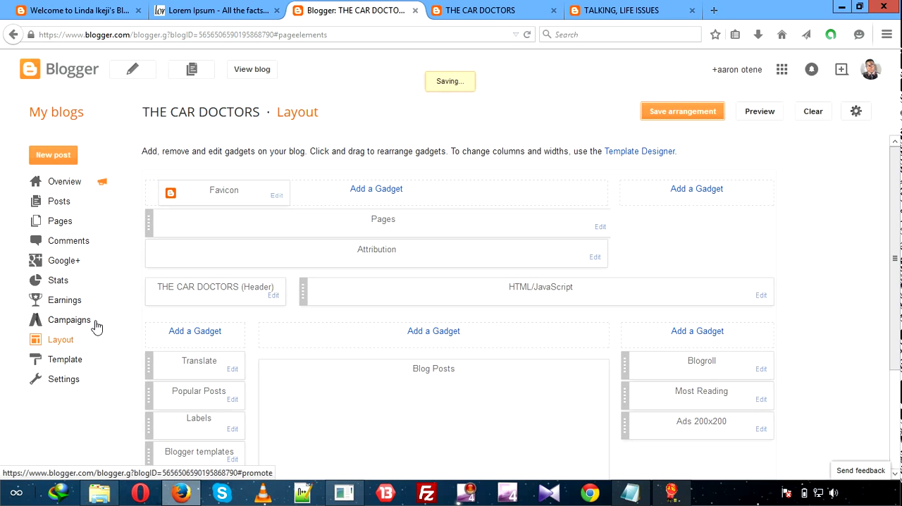
click(71, 371)
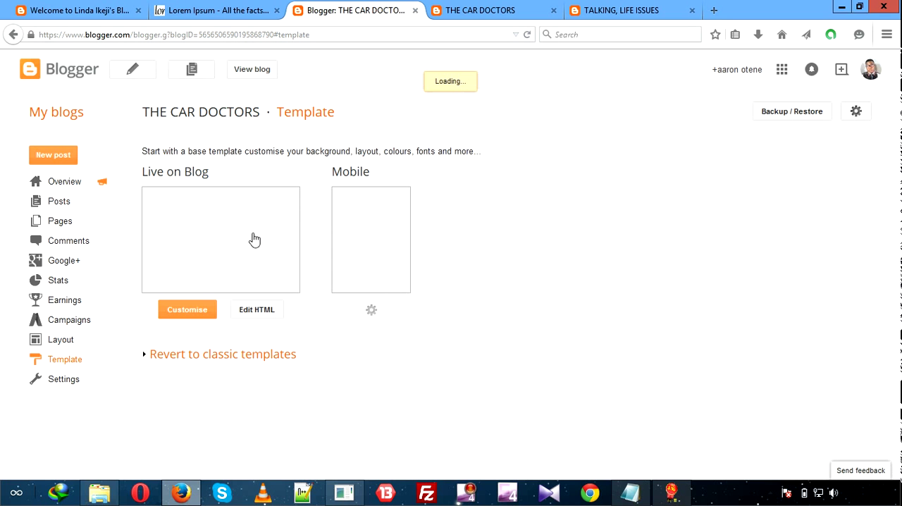
click(257, 310)
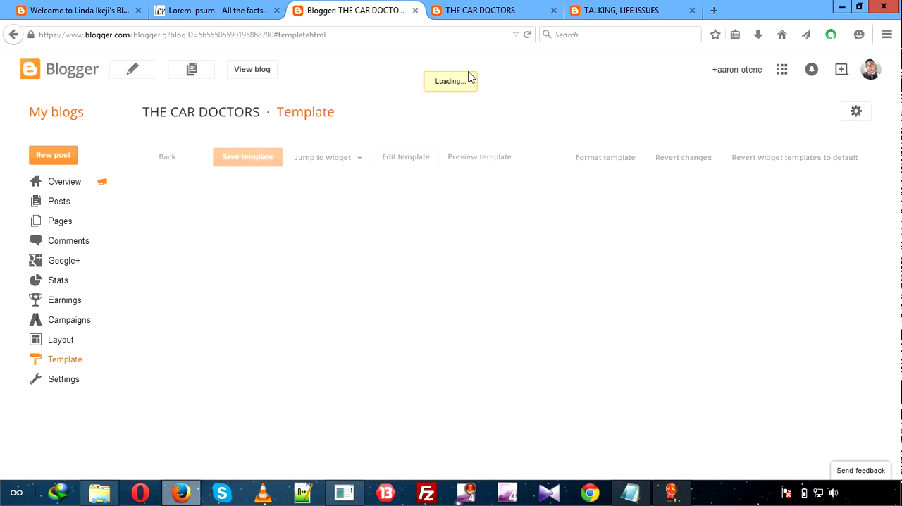
Examine the copyright and template design credit lines in the live blog's footer.
click(524, 14)
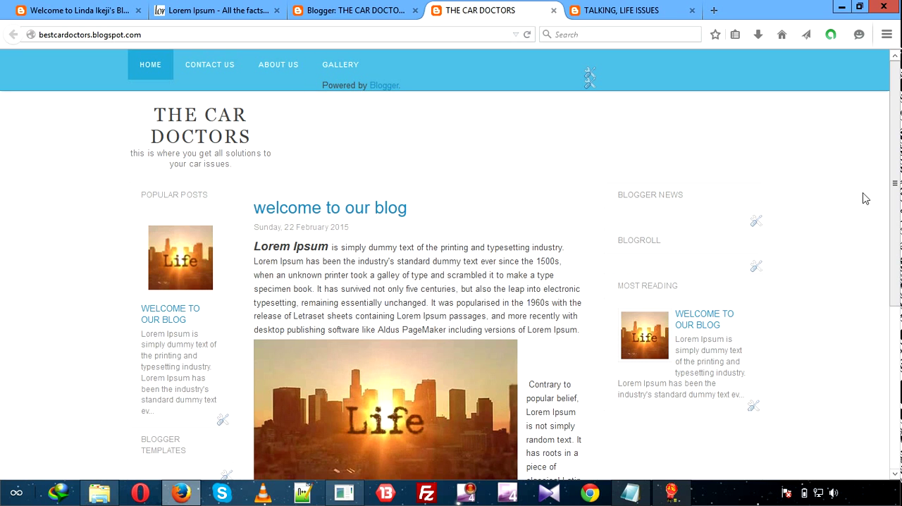
drag(899, 204, 886, 368)
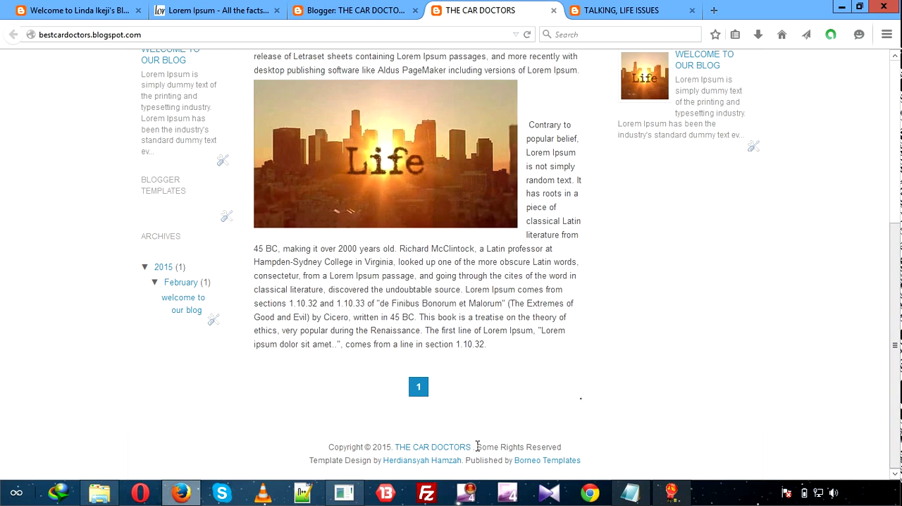
drag(493, 446, 582, 465)
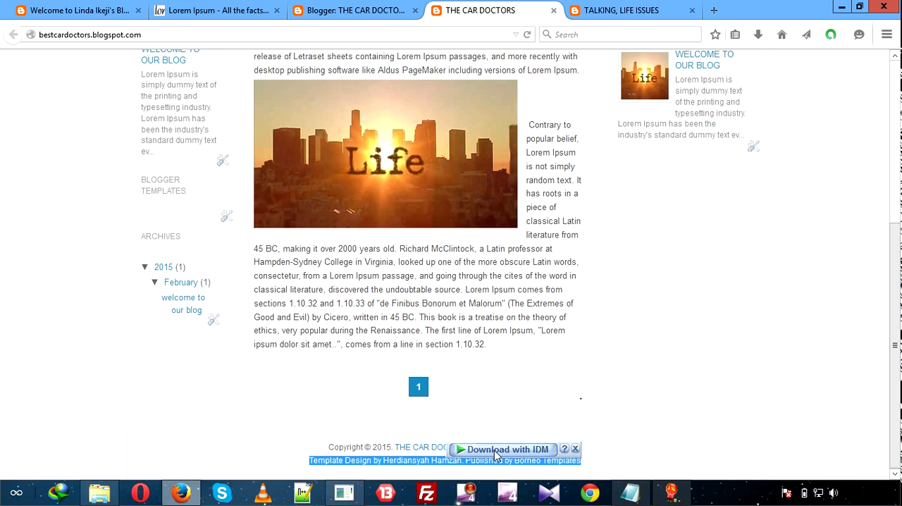
click(297, 456)
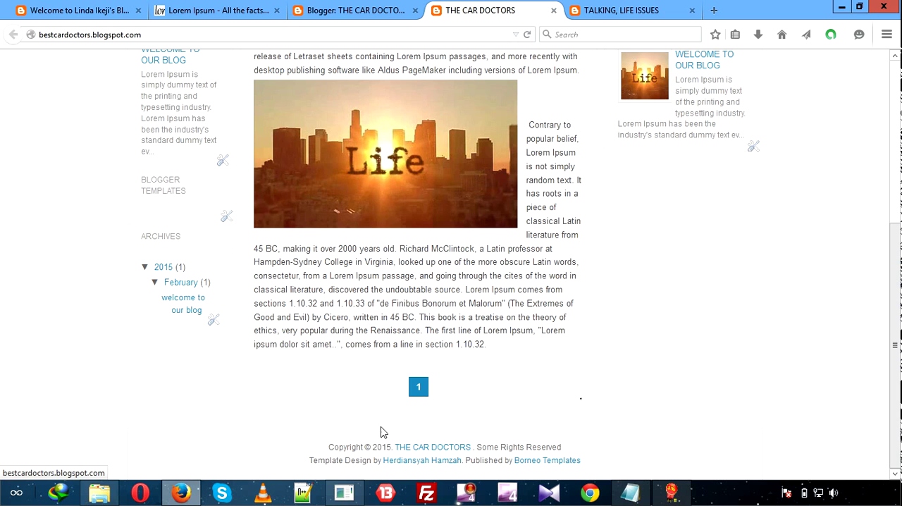
Reopen the THE CAR DOCTORS template's HTML for editing.
click(398, 15)
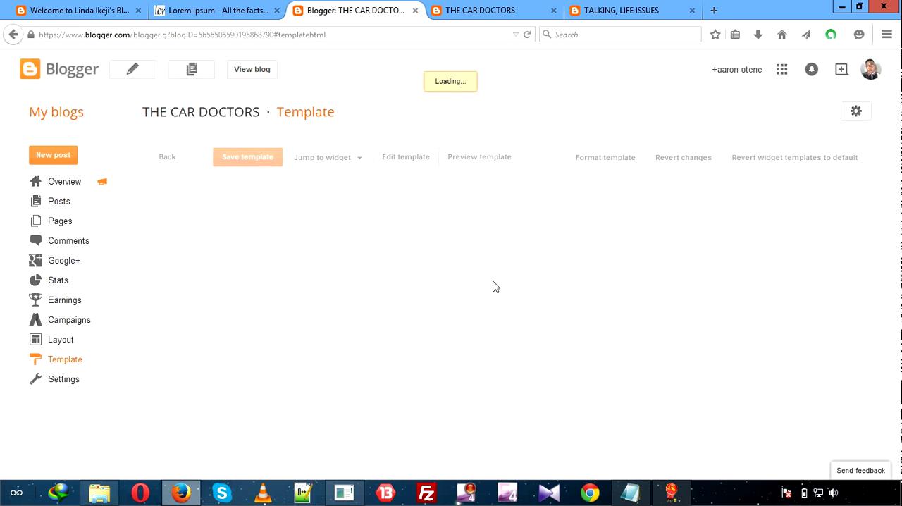
click(82, 362)
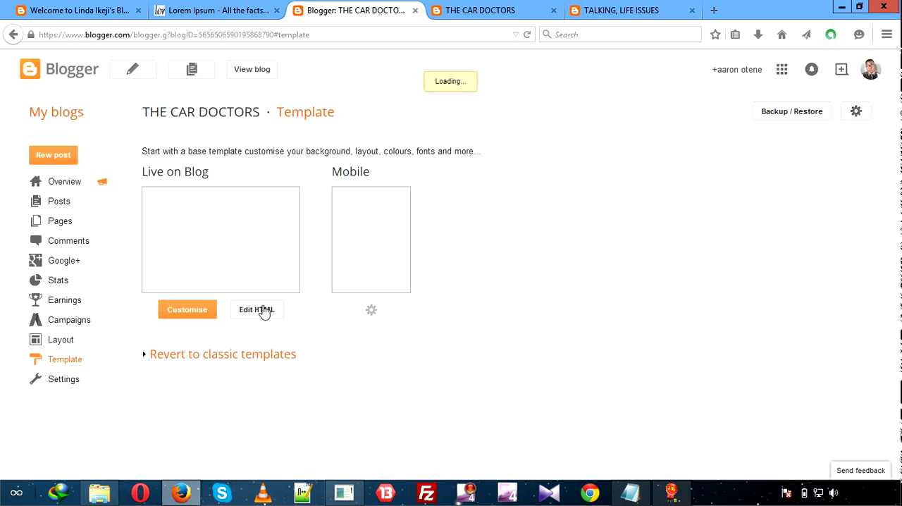
click(262, 310)
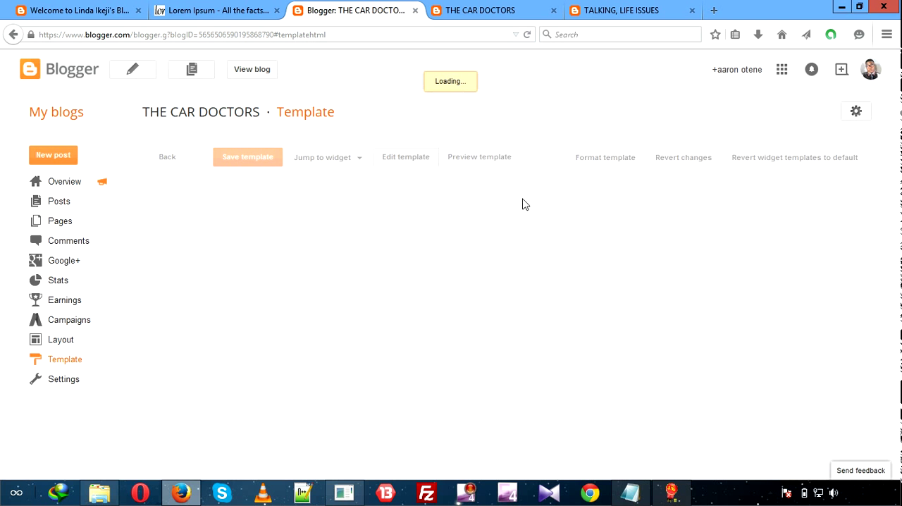
click(511, 20)
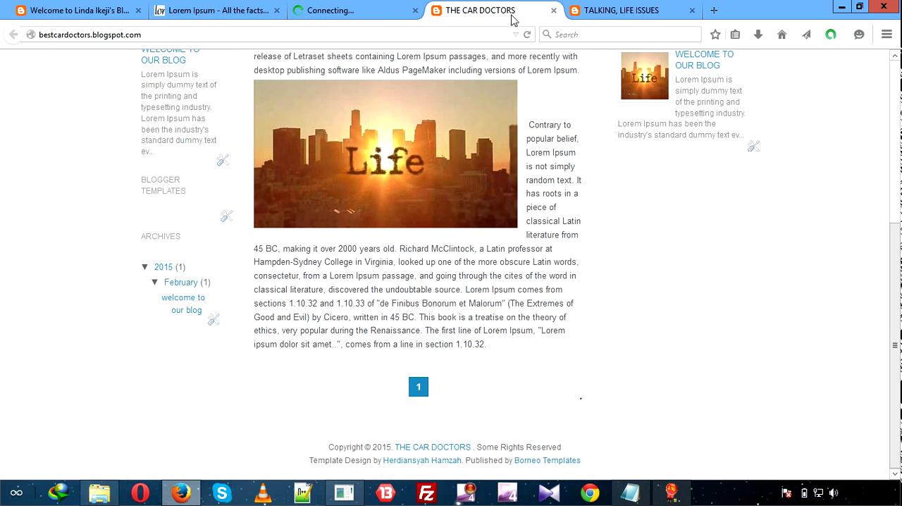
click(386, 18)
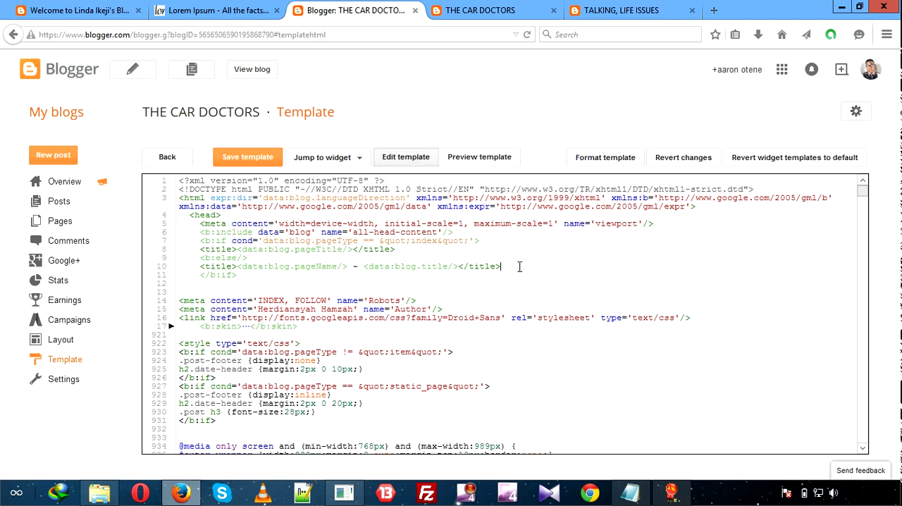
Search the template code for attribution and set the Attribution1 widget's locked value to false.
key(ctrl+f)
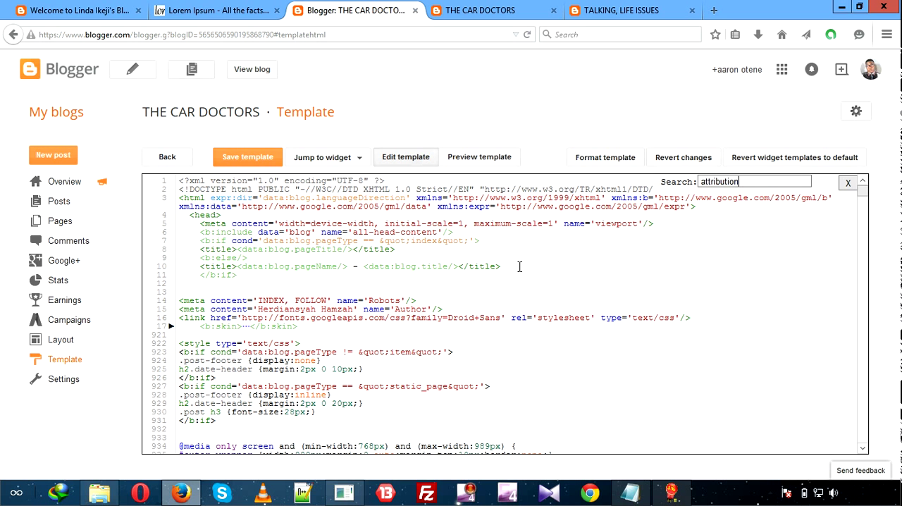
key(Return)
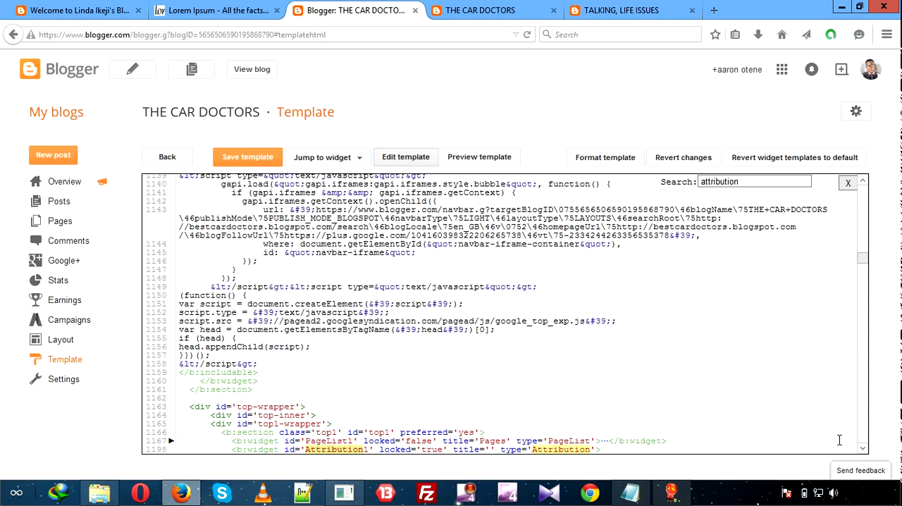
scroll(859, 444, down, 4)
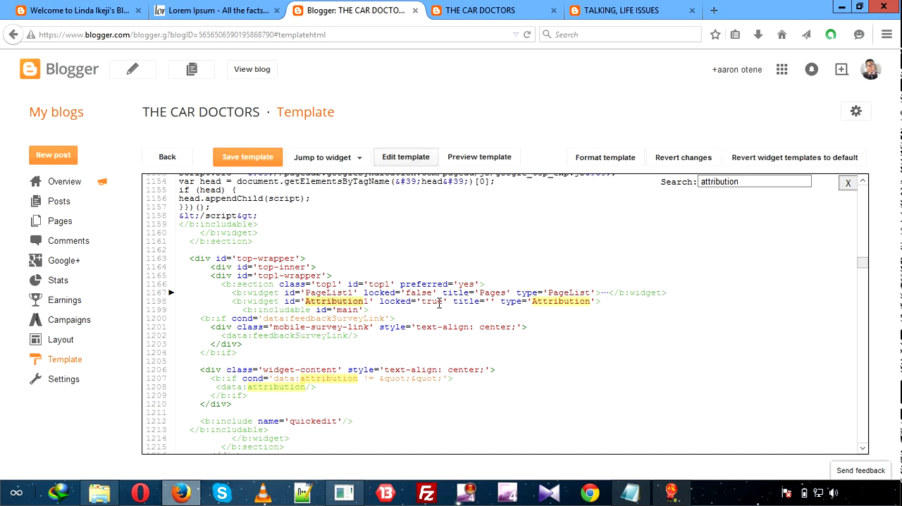
key(BackSpace)
key(BackSpace)
key(BackSpace)
key(BackSpace)
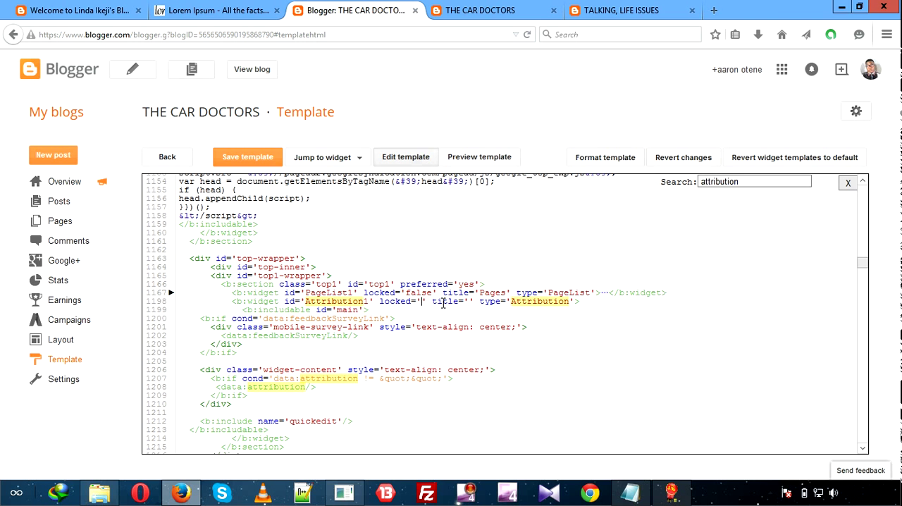
text(false)
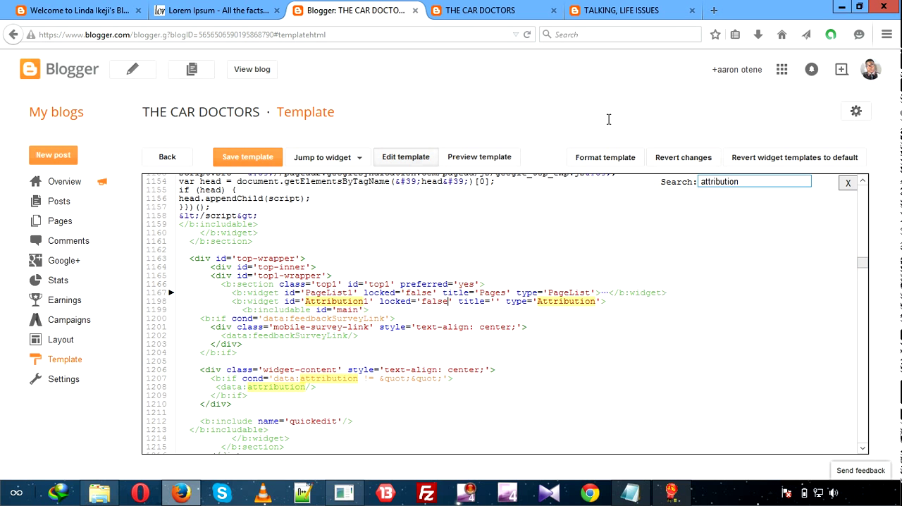
Search the template code for footer and locate the credit-wrapper block at the end of the code.
click(483, 14)
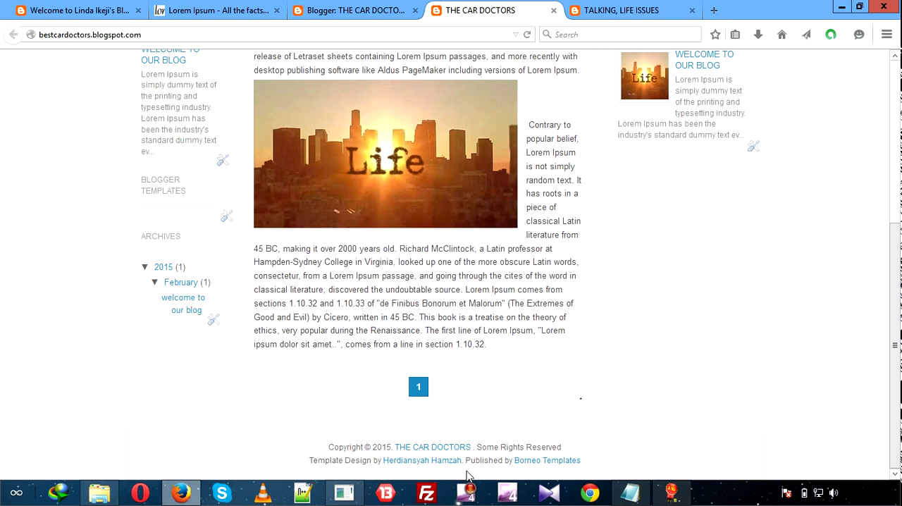
click(346, 10)
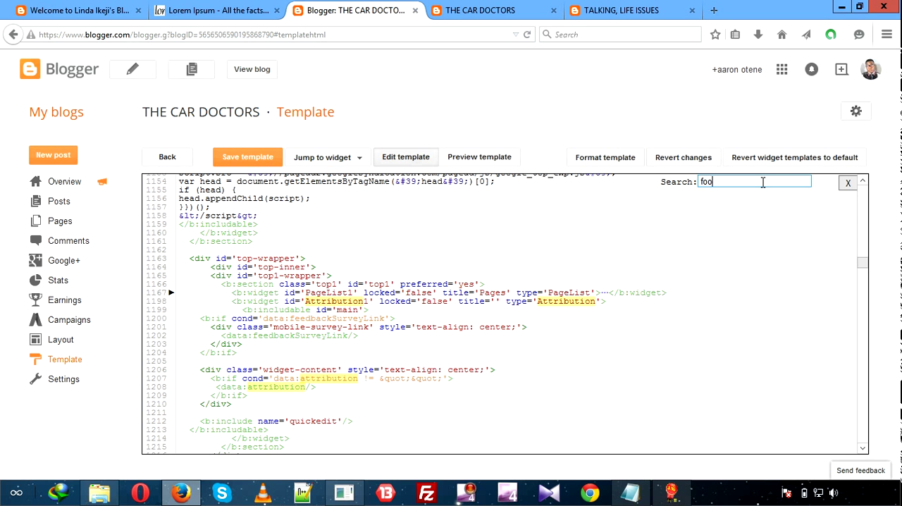
key(Return)
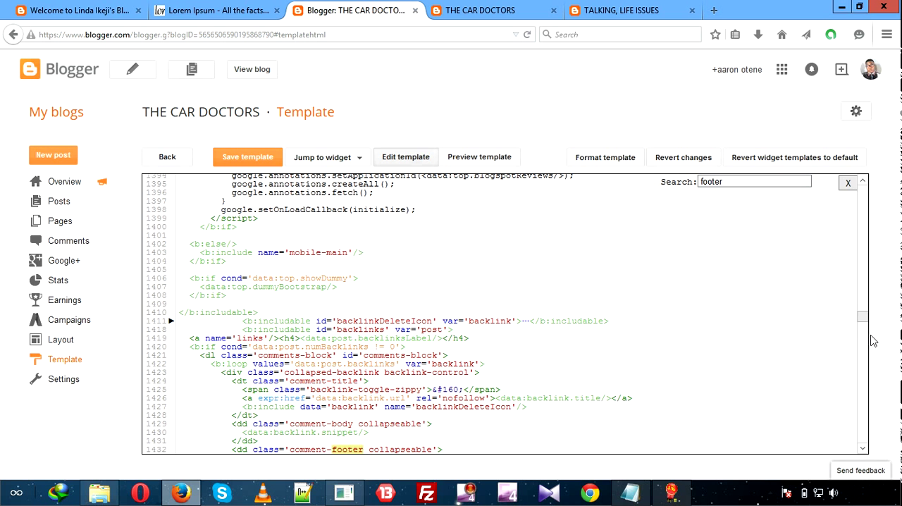
drag(862, 316, 863, 333)
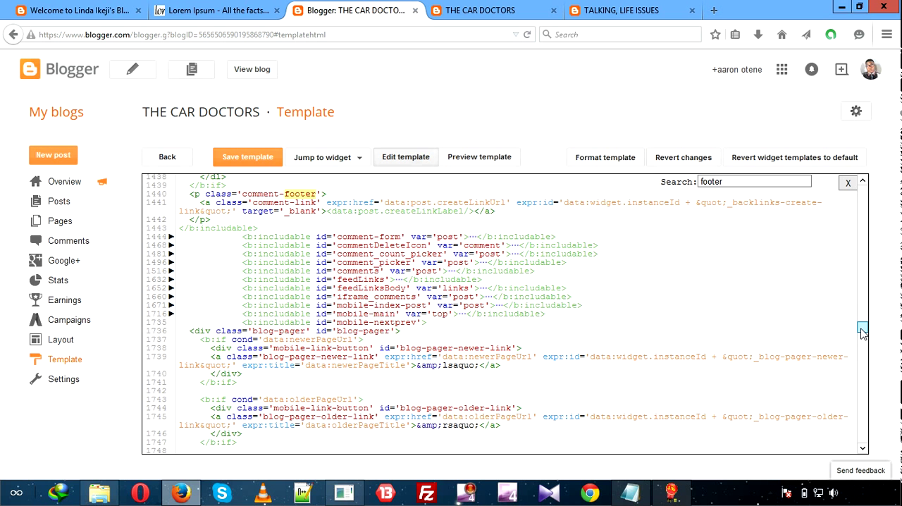
drag(863, 333, 859, 342)
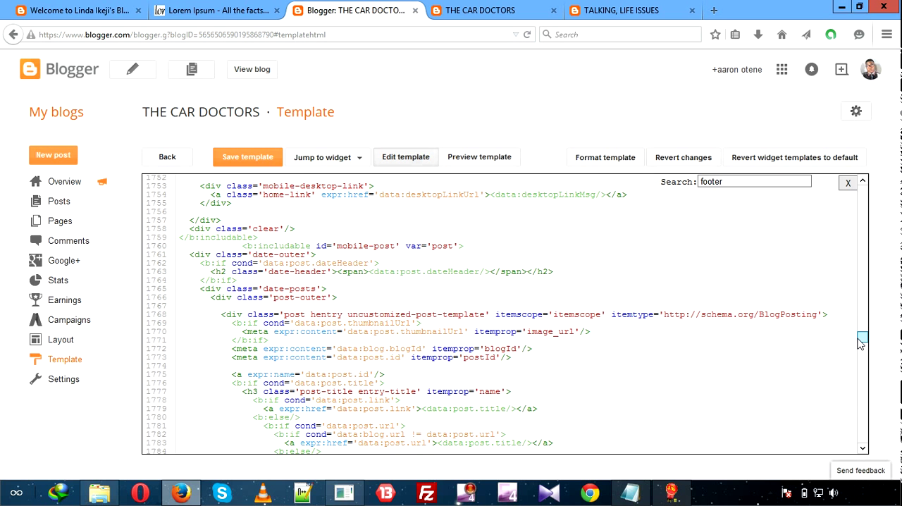
scroll(859, 343, down, 1)
drag(860, 343, 860, 352)
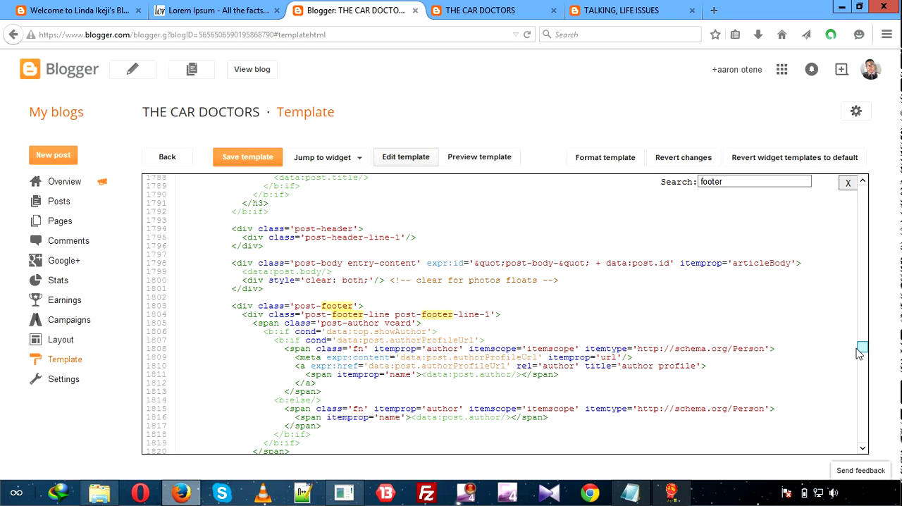
drag(859, 352, 854, 448)
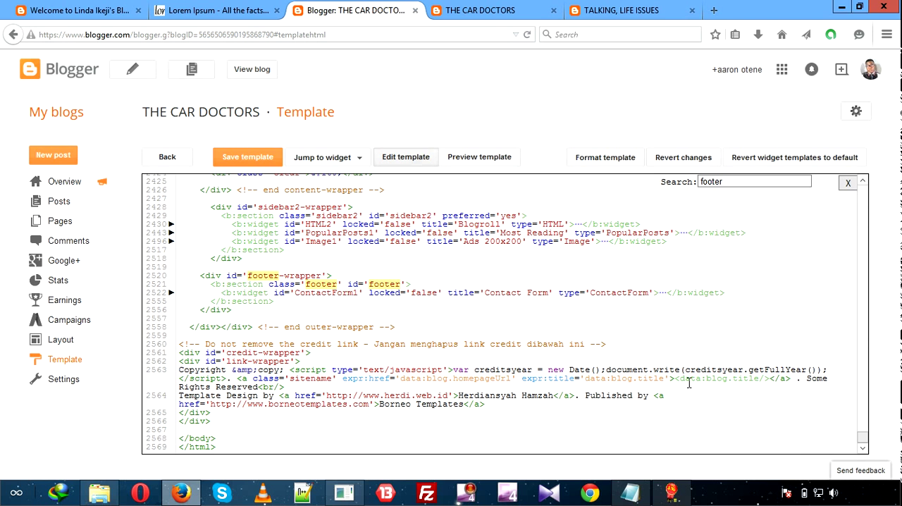
Delete the footer credit code from Some Rights Reserved through the Borneo Templates link, keeping the copyright and blog title.
double_click(809, 378)
key(shift+Right)
key(shift+Right)
key(shift+Right)
key(shift+Right)
key(shift+Right)
key(shift+Right)
key(shift+Right)
key(shift+Right)
key(shift+Right)
key(shift+Right)
key(shift+Right)
key(shift+Right)
key(shift+Right)
key(shift+Right)
key(shift+Right)
key(shift+Right)
key(shift+Right)
key(shift+Right)
key(shift+Right)
key(shift+Right)
key(shift+Right)
key(shift+Right)
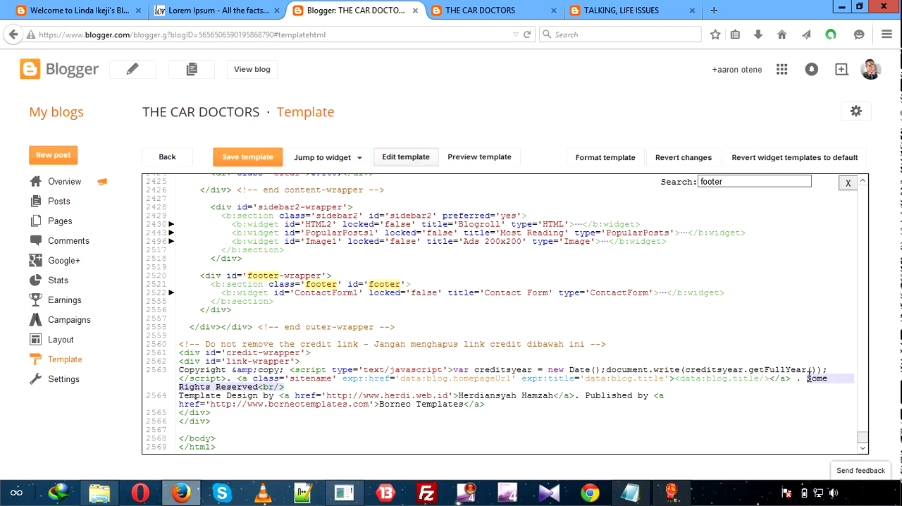
key(shift+Right)
key(shift+Right)
key(shift+Right)
key(shift+Right)
key(shift+Right)
key(shift+Right)
key(shift+Right)
key(shift+Right)
key(shift+Right)
key(shift+Right)
key(shift+Right)
key(shift+Right)
key(shift+Right)
key(shift+Right)
key(shift+Right)
key(shift+Right)
key(shift+Right)
key(shift+Right)
key(shift+Right)
key(shift+Right)
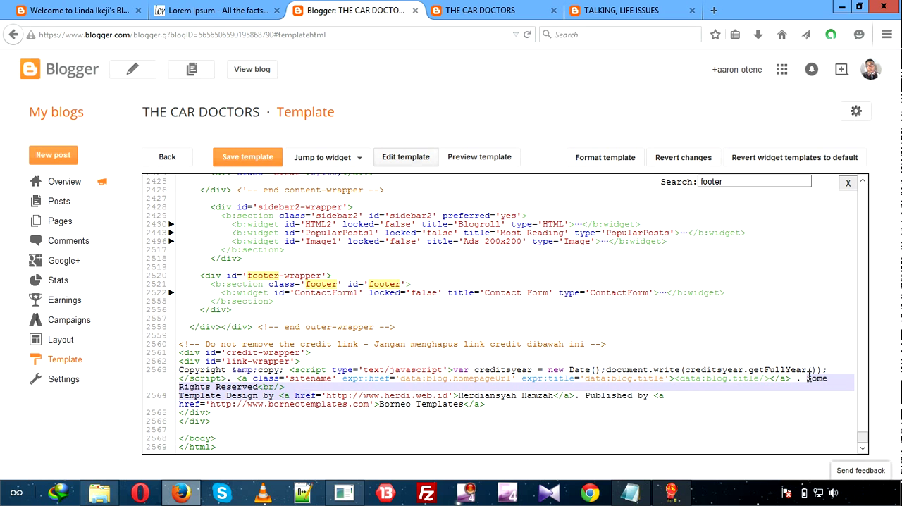
key(shift+Right)
key(shift+Right)
key(shift+Right)
key(shift+Right)
key(shift+Right)
key(shift+Right)
key(shift+Right)
key(shift+Right)
key(shift+Right)
key(shift+Right)
key(shift+Right)
key(shift+Right)
key(shift+Right)
key(shift+Right)
key(shift+Right)
key(shift+Right)
key(shift+Right)
key(shift+Right)
key(shift+Right)
key(shift+Right)
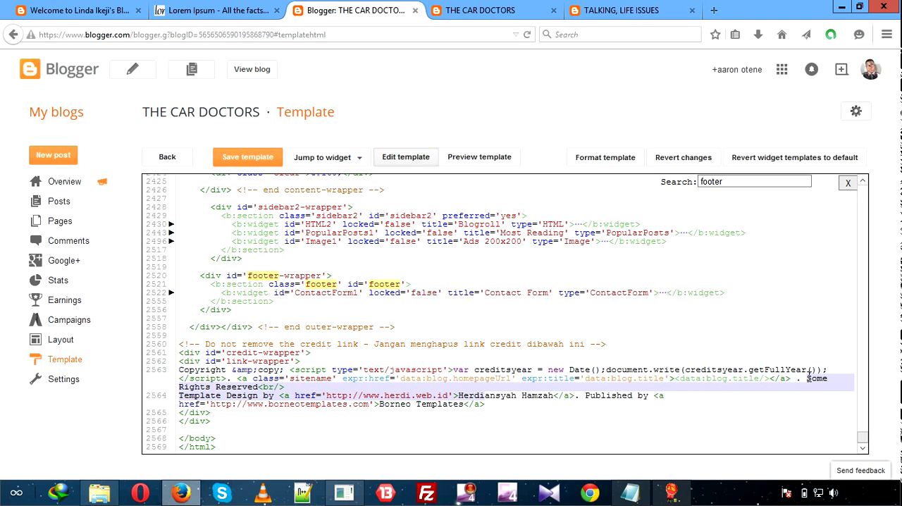
key(shift+Right)
key(shift+Right)
key(shift+Right)
key(shift+Right)
key(shift+Right)
key(shift+Right)
key(shift+Right)
key(shift+Right)
key(shift+Right)
key(shift+Right)
key(shift+Right)
key(shift+Right)
key(shift+Right)
key(shift+Right)
key(shift+Right)
key(shift+Right)
key(shift+Right)
key(shift+Right)
key(shift+Right)
key(shift+Right)
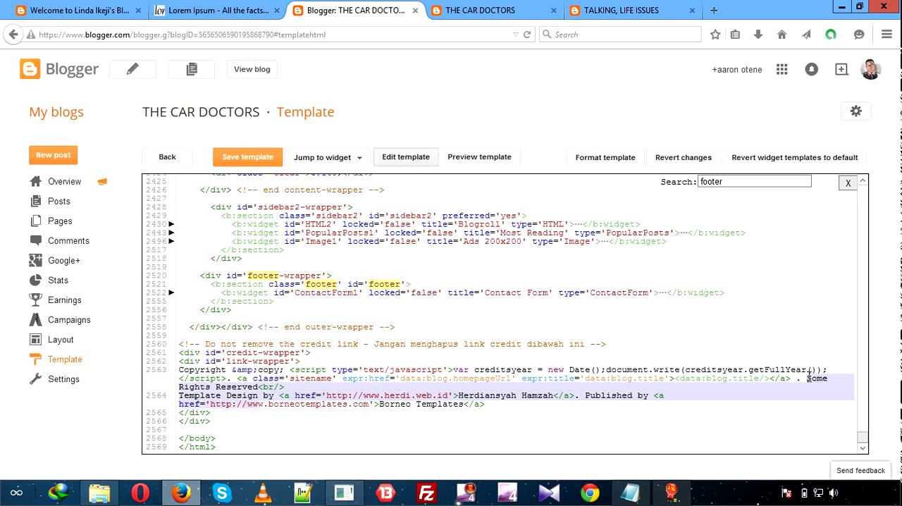
key(shift+Right)
key(shift+Right)
key(shift+Right)
key(shift+Right)
key(shift+Right)
key(shift+Right)
key(shift+Right)
key(shift+Right)
key(shift+Right)
key(shift+Right)
key(shift+Right)
key(shift+Right)
key(shift+Right)
key(shift+Right)
key(shift+Right)
key(shift+Right)
key(shift+Right)
key(shift+Right)
key(shift+Right)
key(shift+Right)
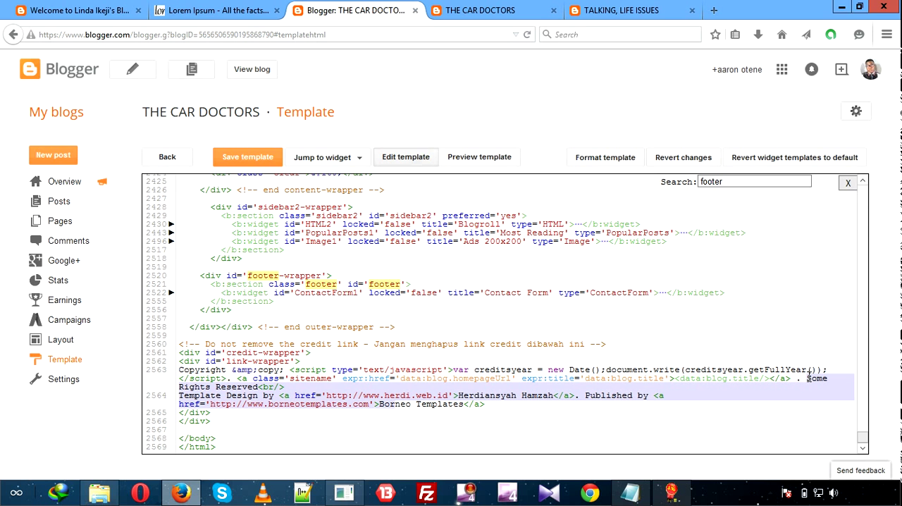
key(shift+Right)
key(shift+Right)
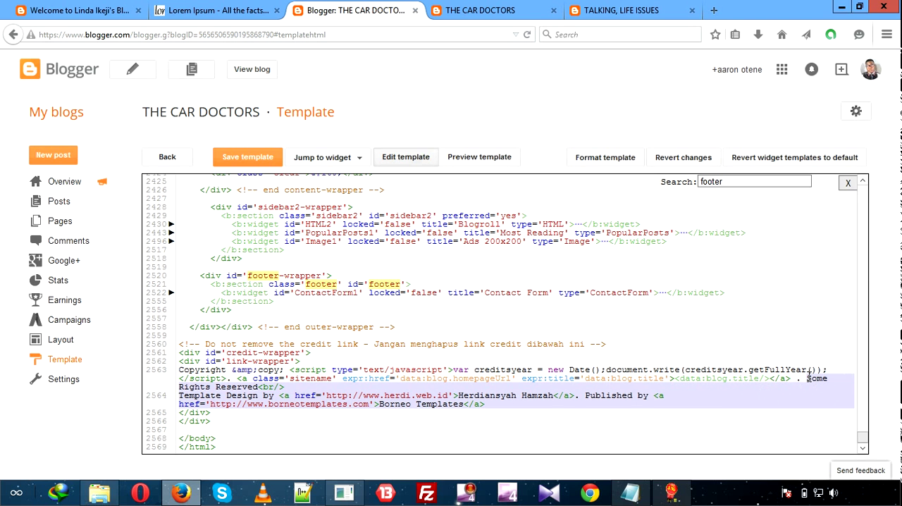
key(shift+Left)
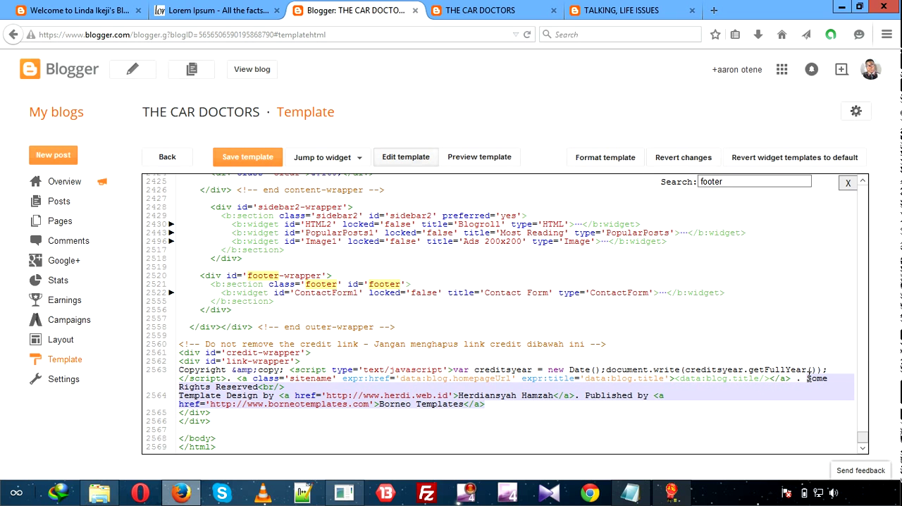
key(BackSpace)
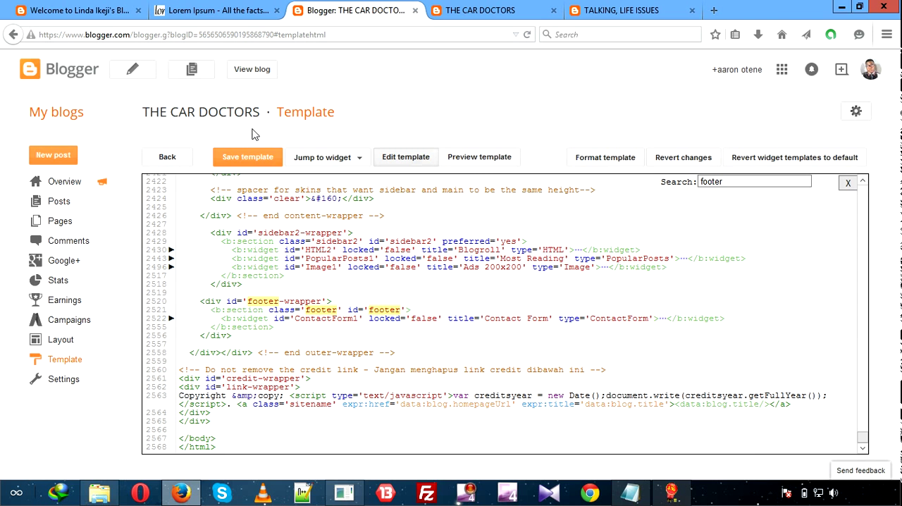
Save the edited template and reload the live THE CAR DOCTORS blog to check its footer and header.
click(248, 158)
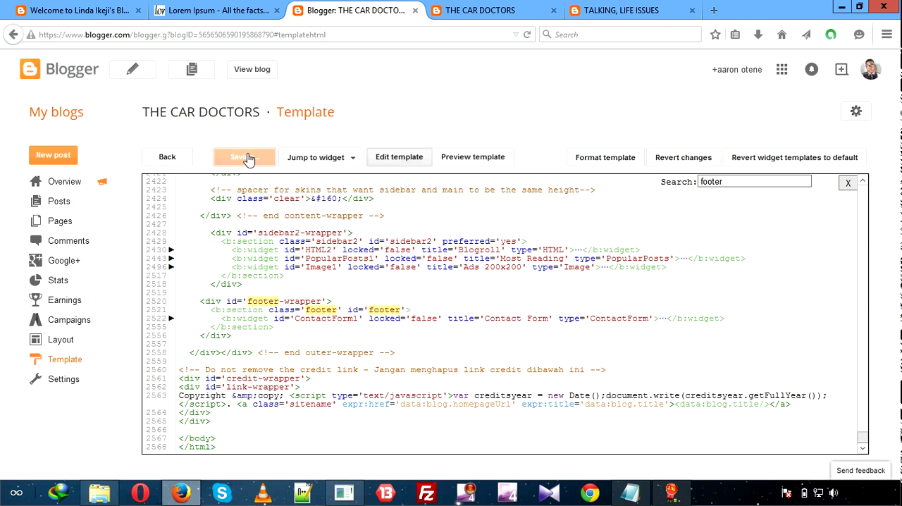
click(486, 13)
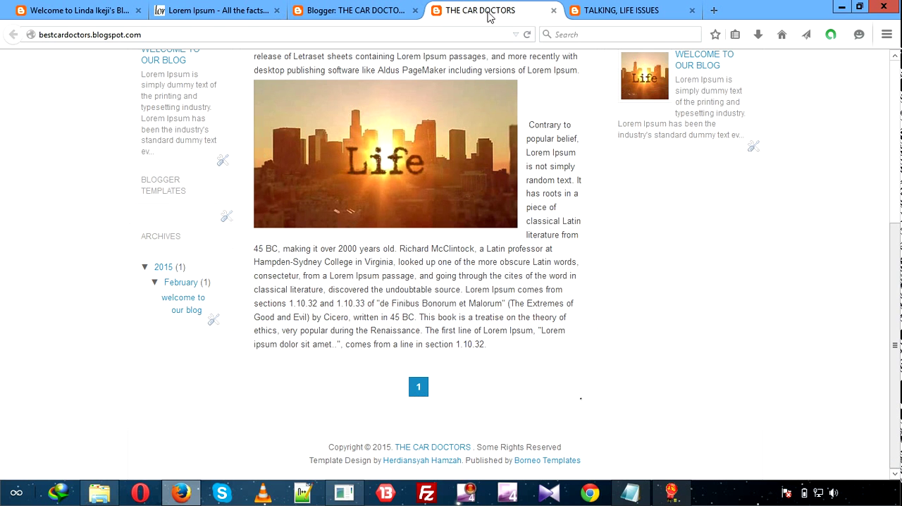
click(527, 33)
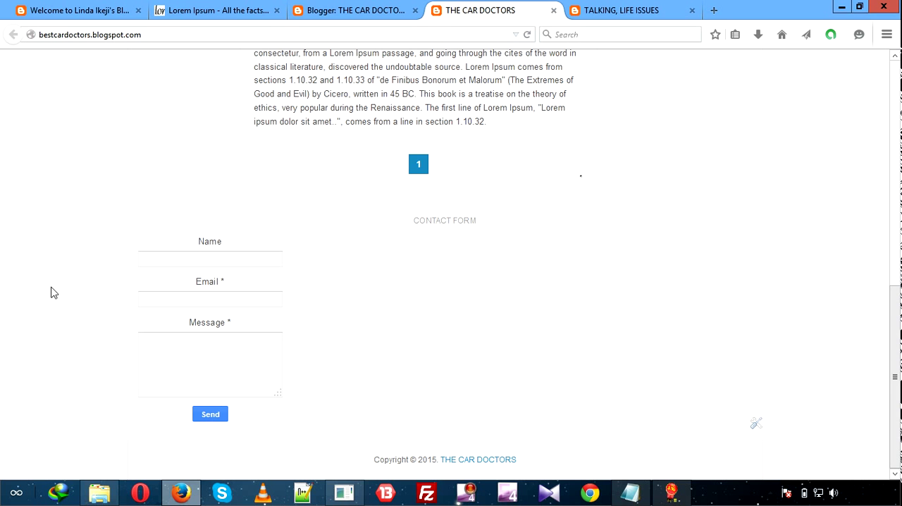
scroll(51, 293, up, 10)
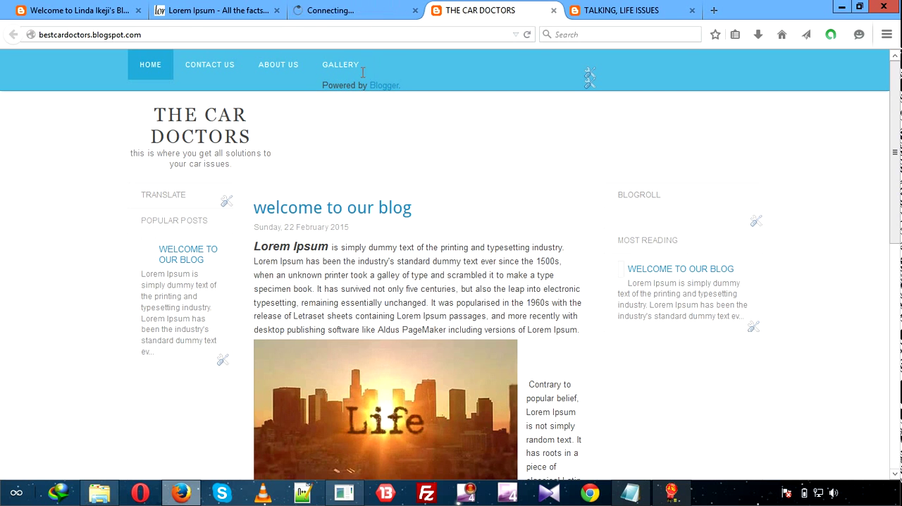
Remove the Attribution gadget from the blog's layout and save the arrangement.
click(352, 9)
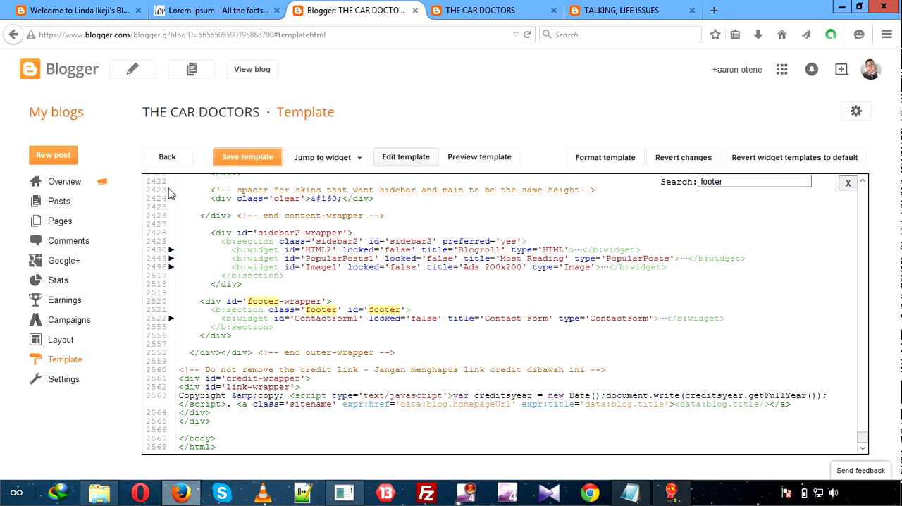
click(62, 341)
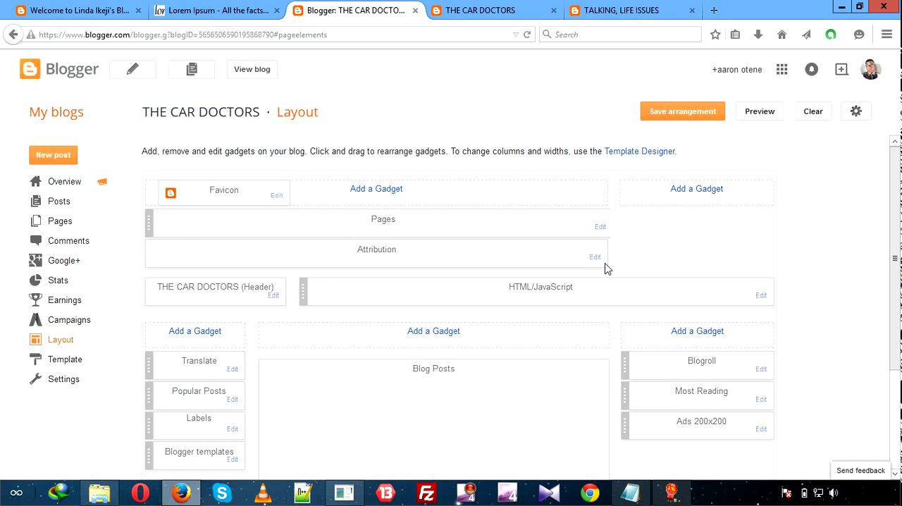
click(595, 258)
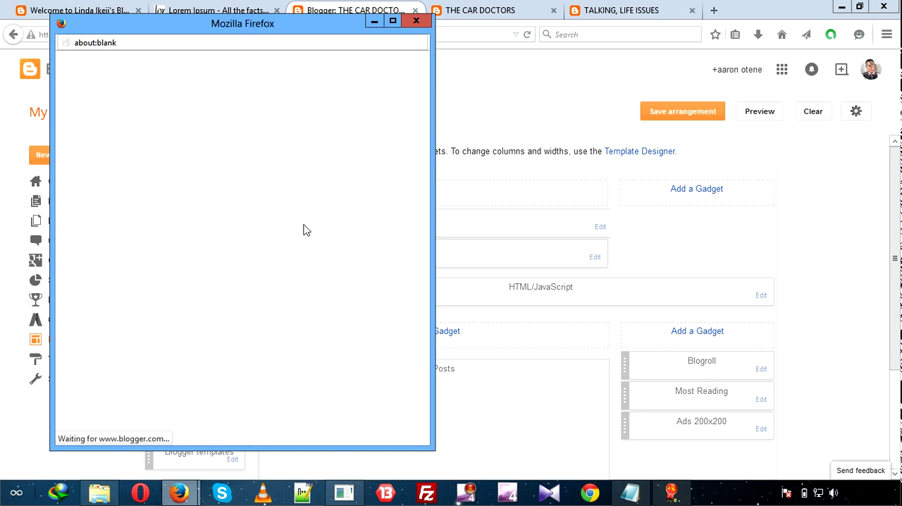
click(415, 22)
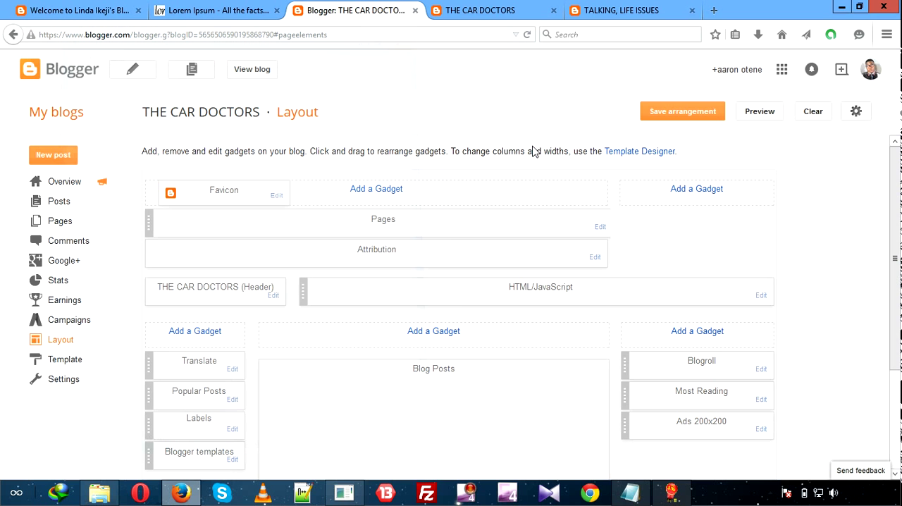
click(594, 258)
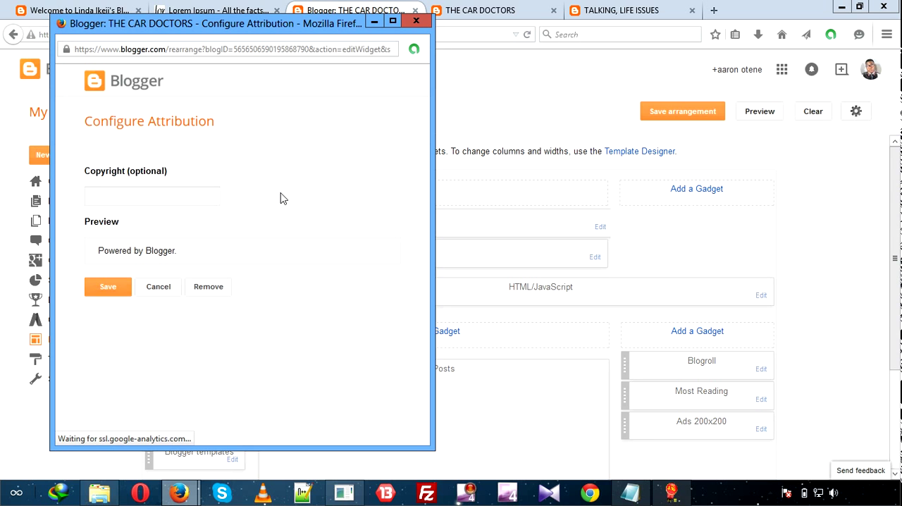
click(207, 286)
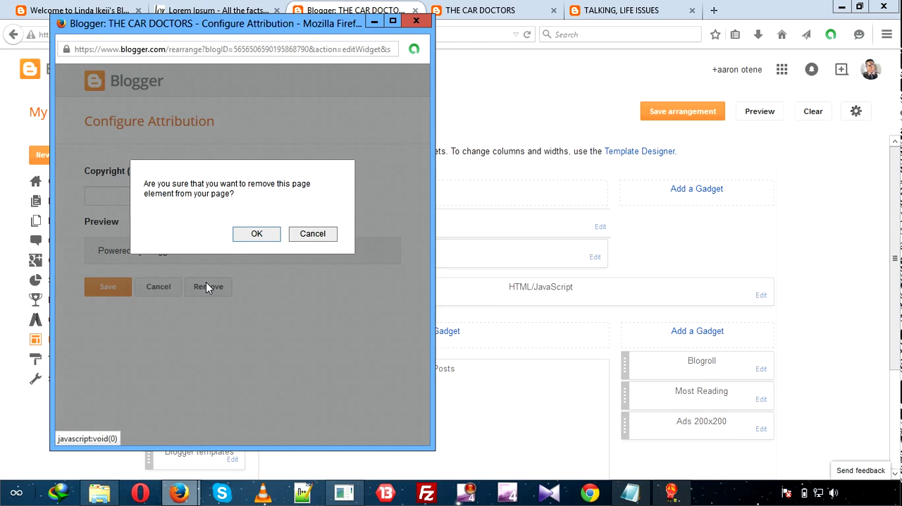
click(250, 241)
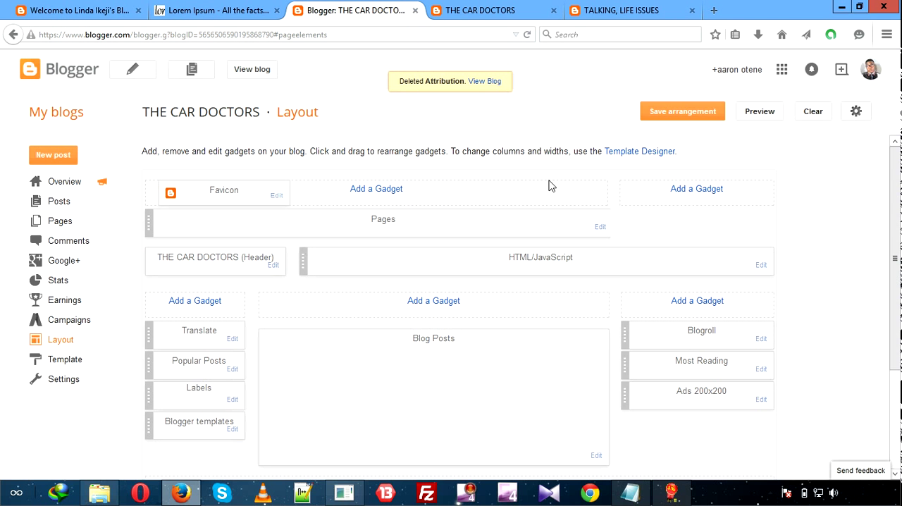
click(674, 112)
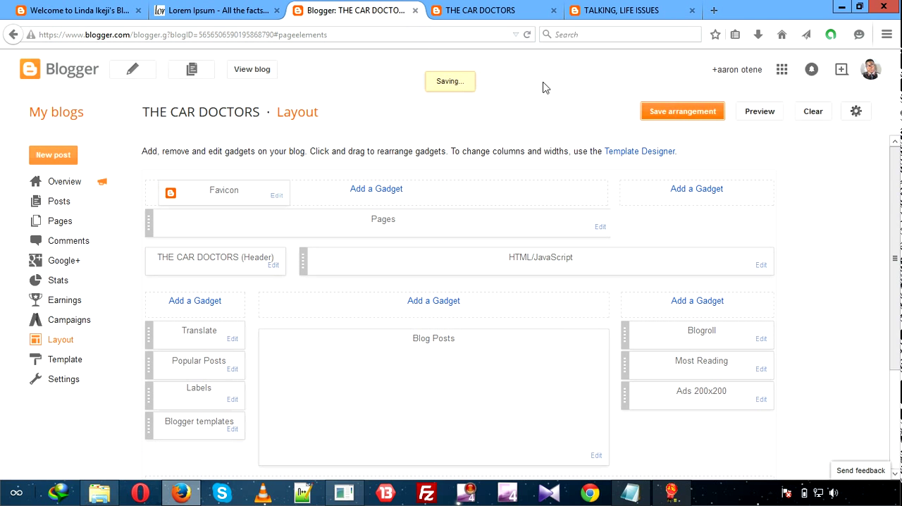
Reload the live blog and check the header area below the page links for the attribution.
click(497, 20)
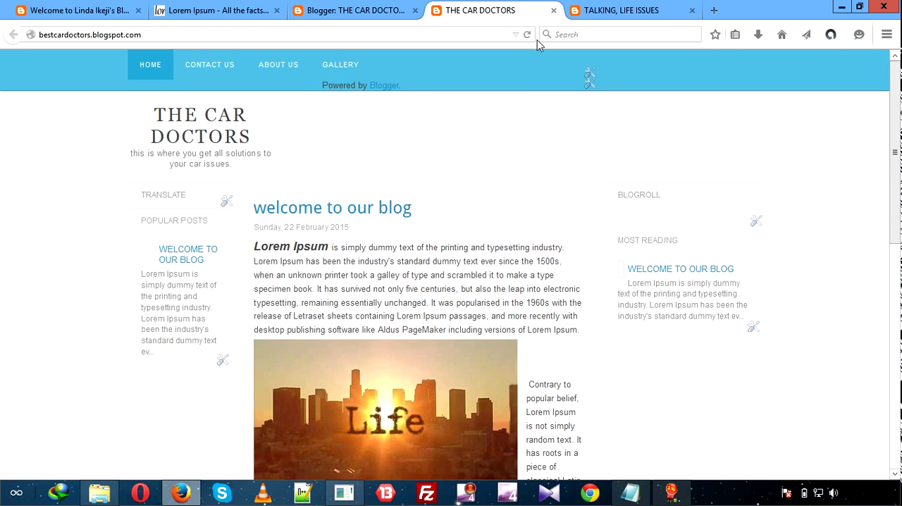
click(527, 35)
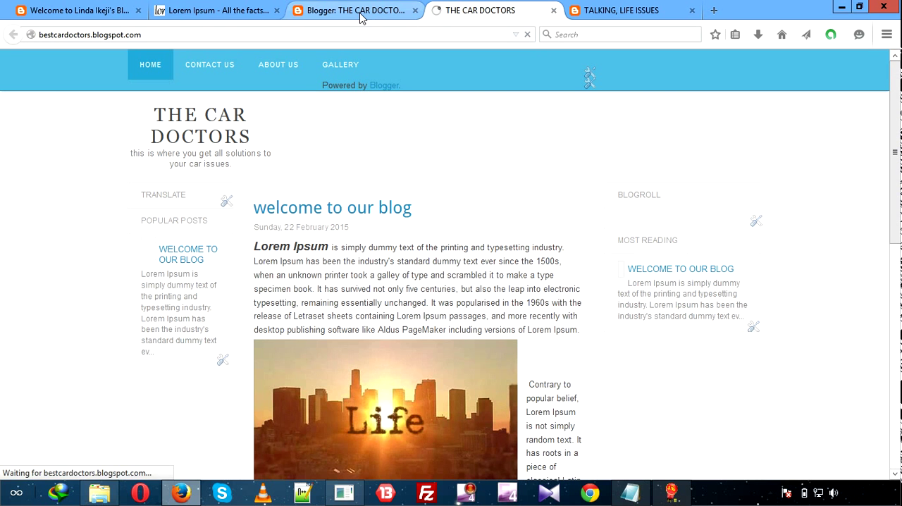
click(362, 13)
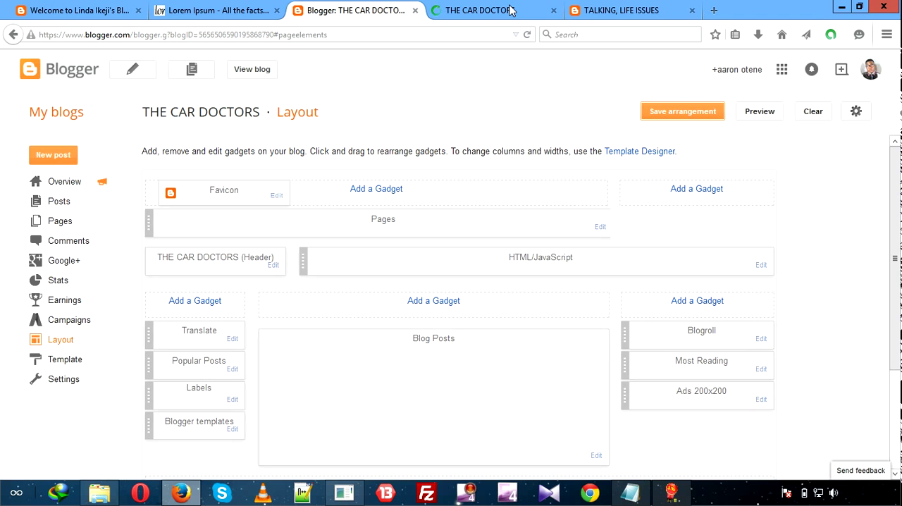
click(511, 10)
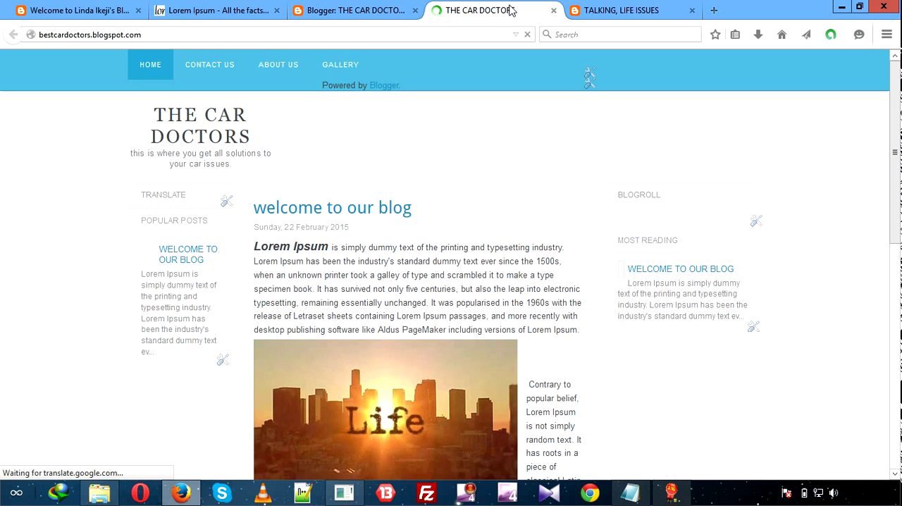
click(363, 9)
click(455, 10)
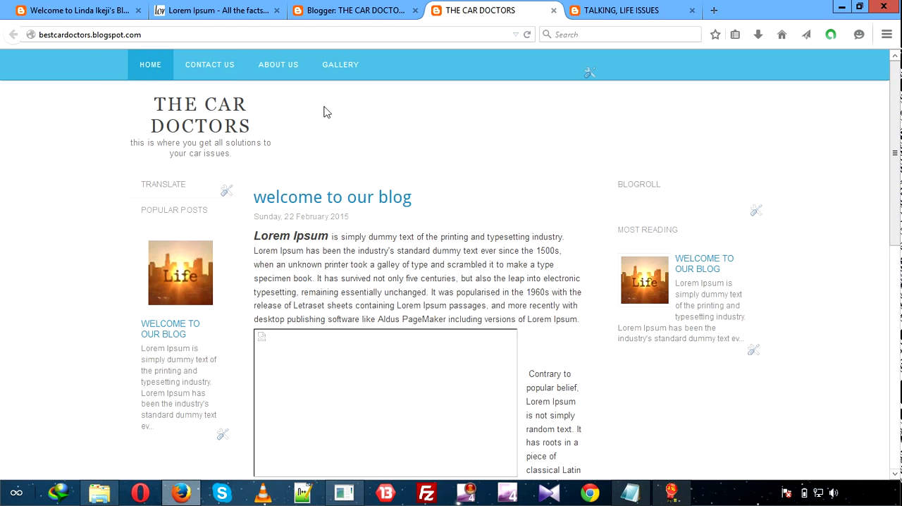
scroll(3, 254, down, 10)
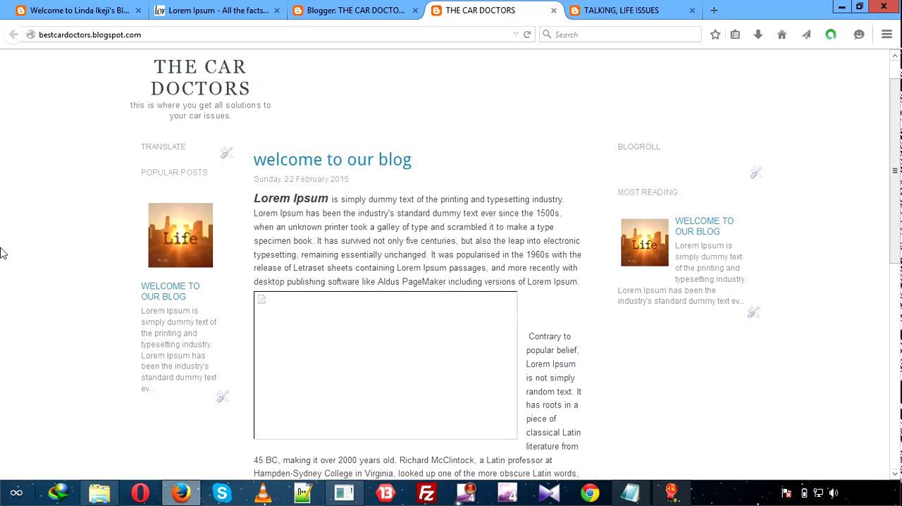
scroll(2, 253, up, 10)
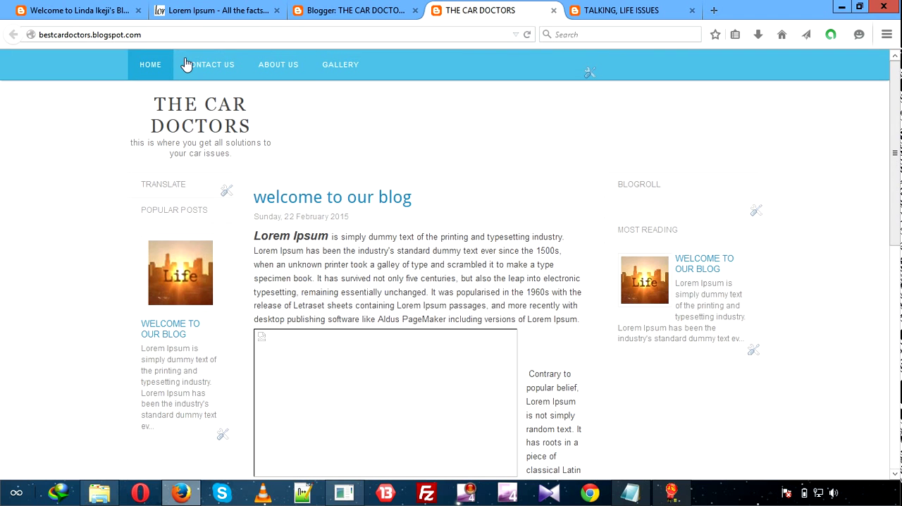
Open the blog's basic settings, discarding pending layout changes, and refresh the live blog.
click(353, 10)
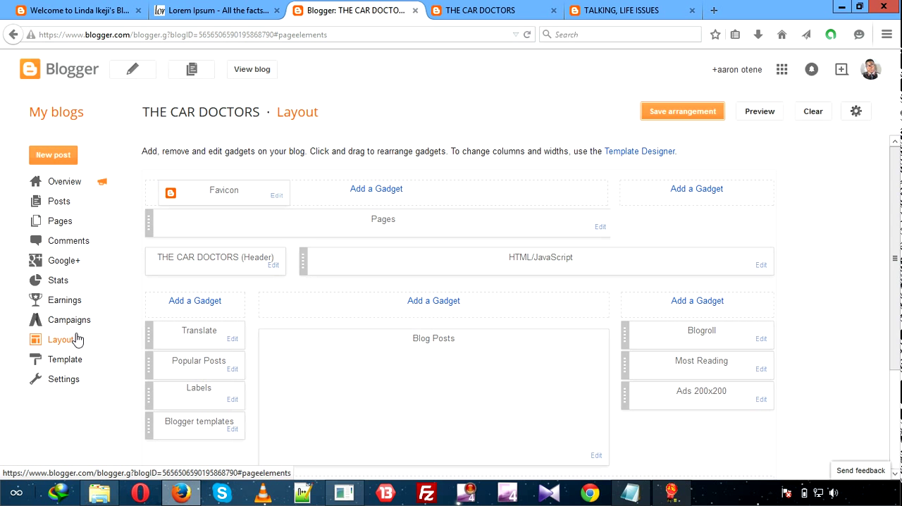
click(75, 378)
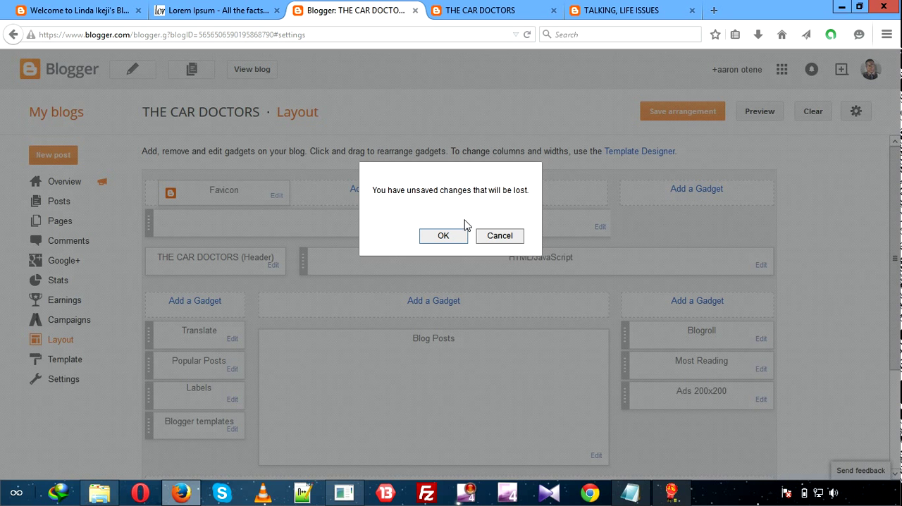
click(443, 236)
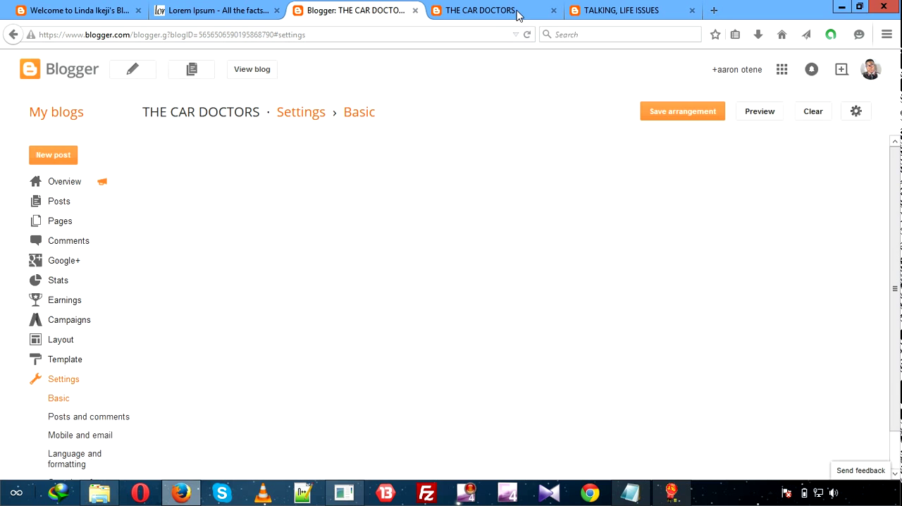
click(530, 16)
click(527, 35)
click(364, 16)
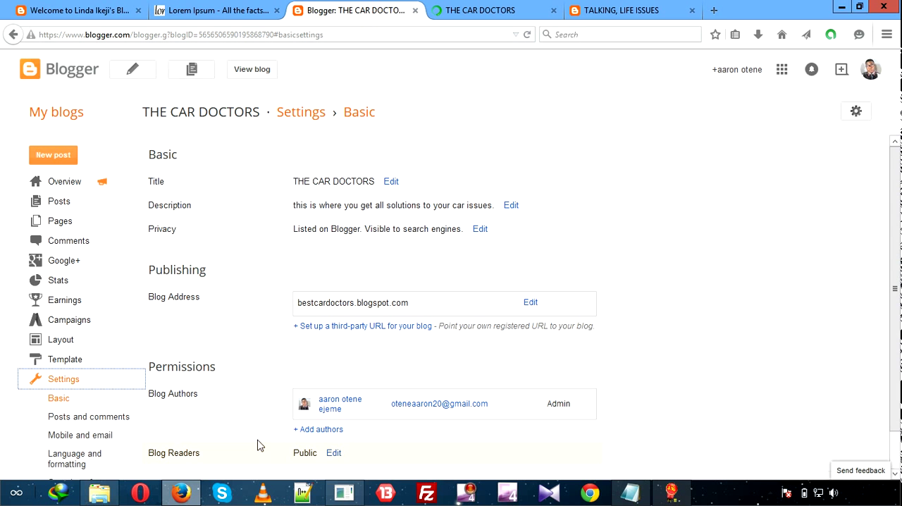
In the Posts and comments settings, allow Anyone, including anonymous users, to comment and save the settings.
click(89, 419)
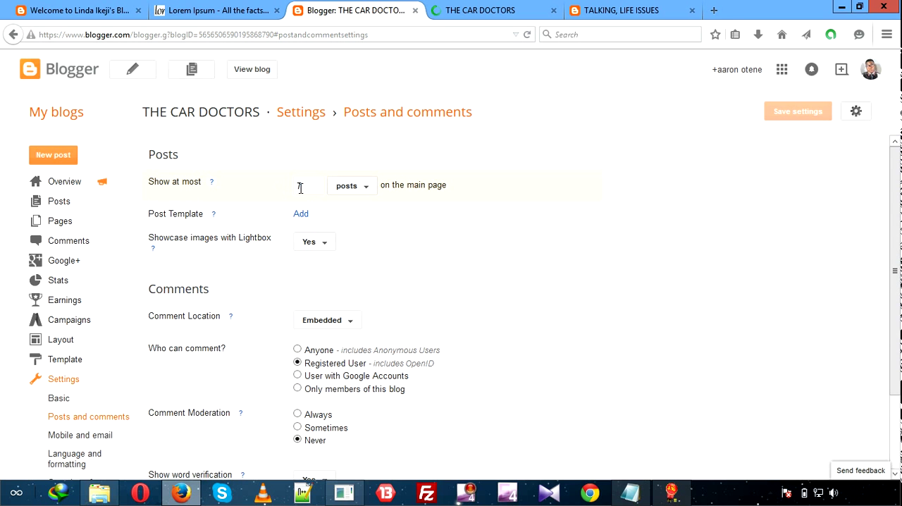
click(367, 188)
click(367, 189)
click(896, 474)
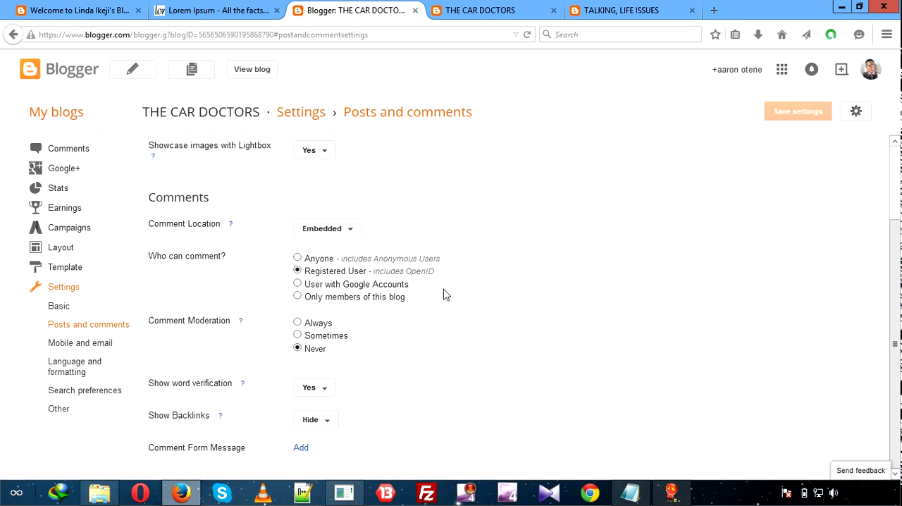
click(298, 258)
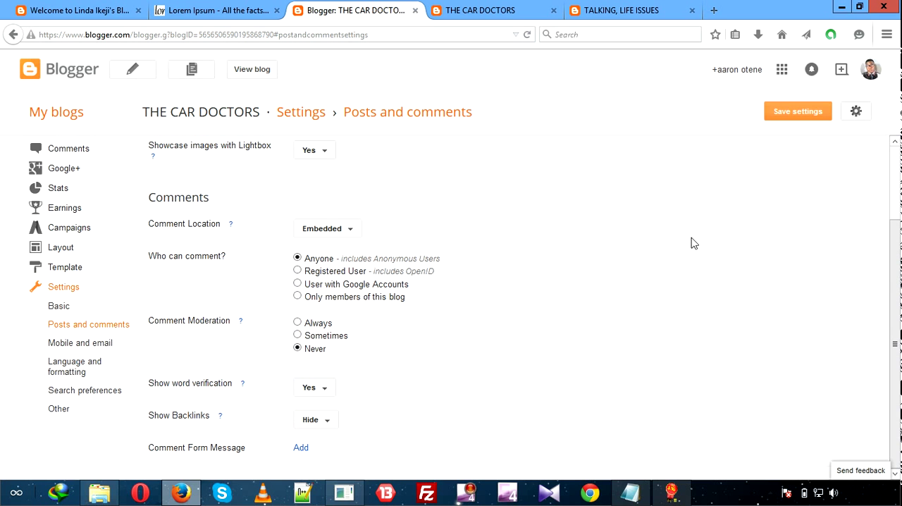
click(109, 344)
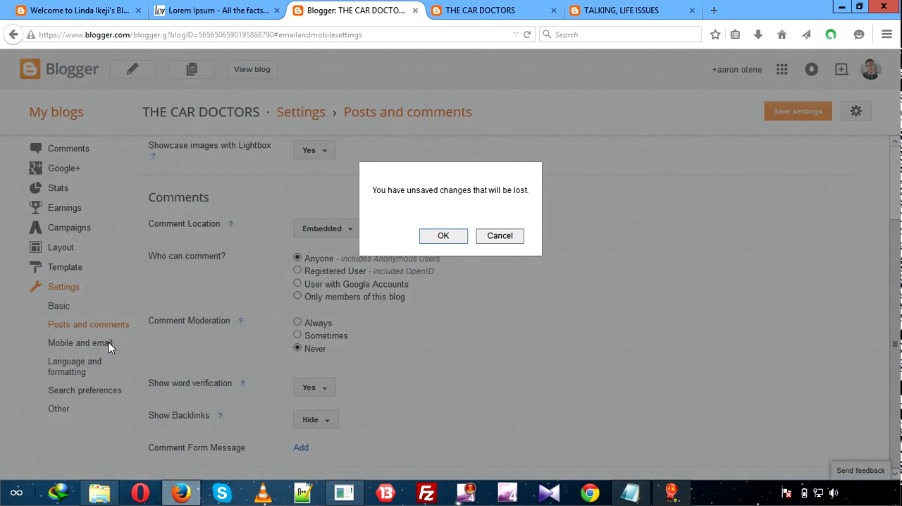
click(495, 237)
click(819, 111)
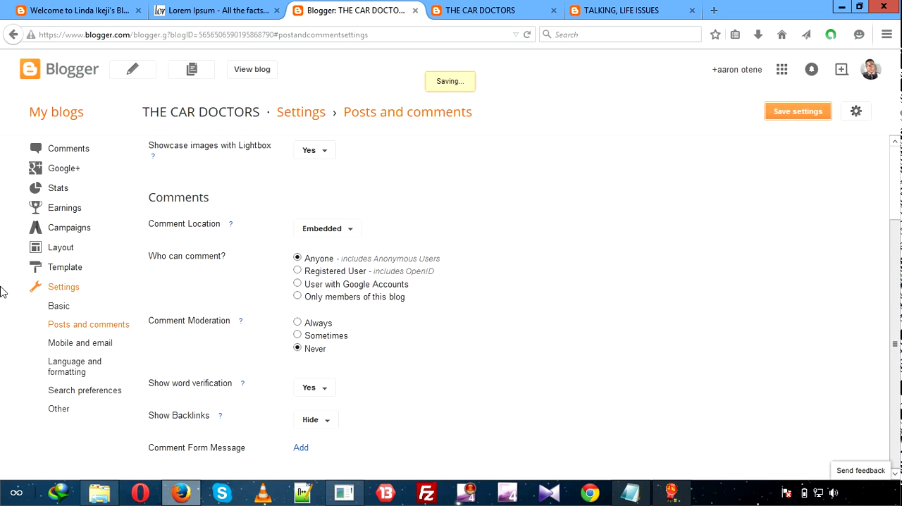
click(29, 246)
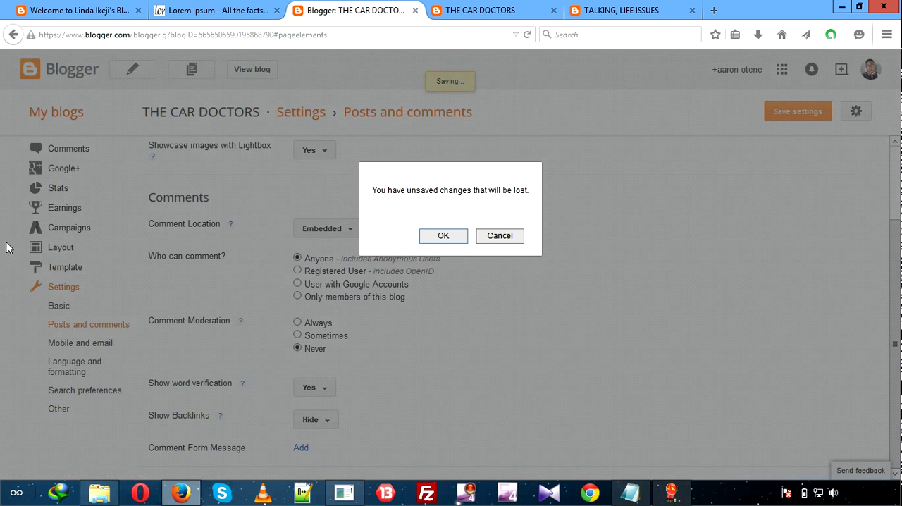
click(500, 236)
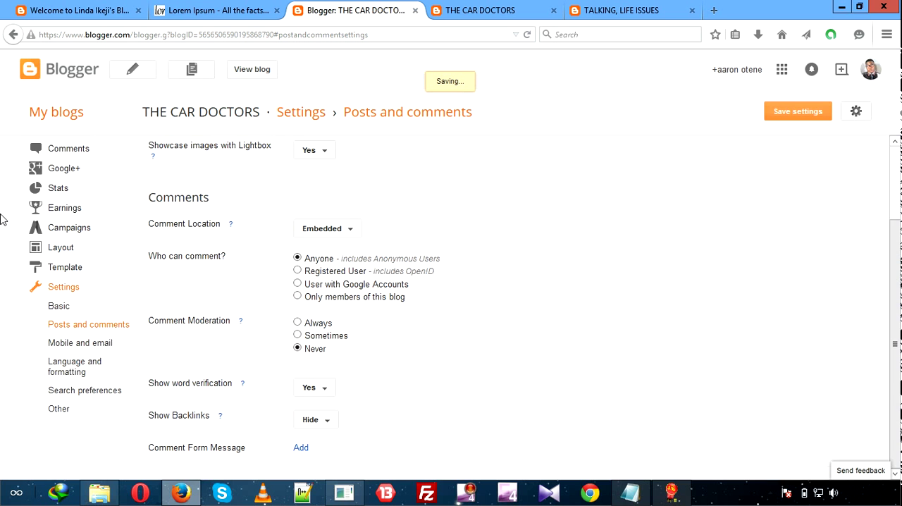
Open the editor for a new post on THE CAR DOCTORS blog.
scroll(2, 219, up, 3)
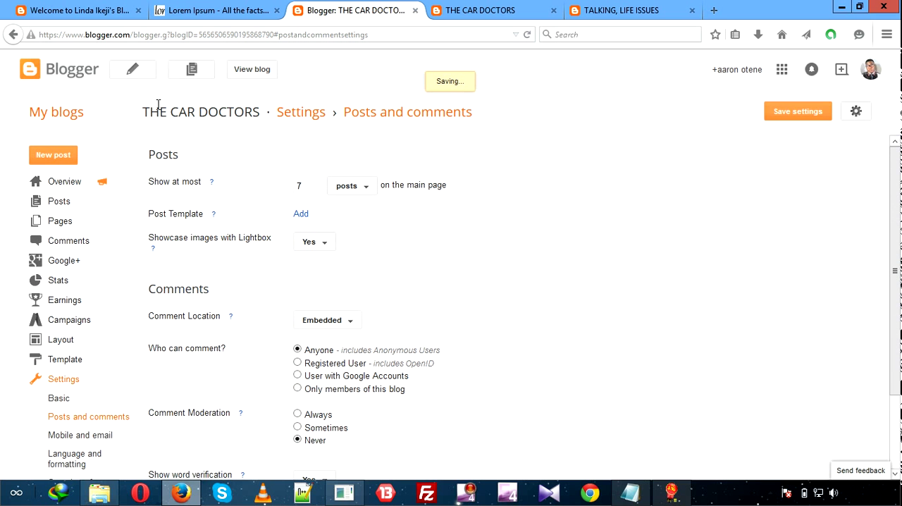
click(58, 159)
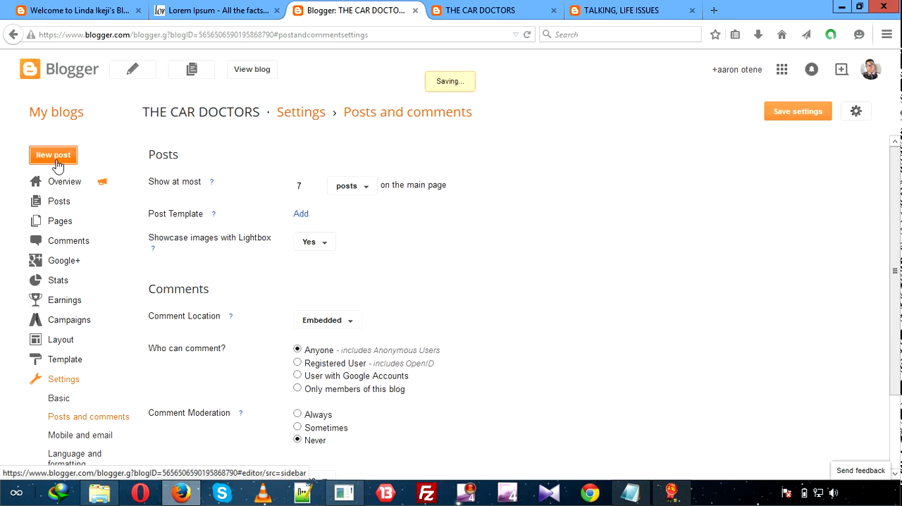
click(438, 238)
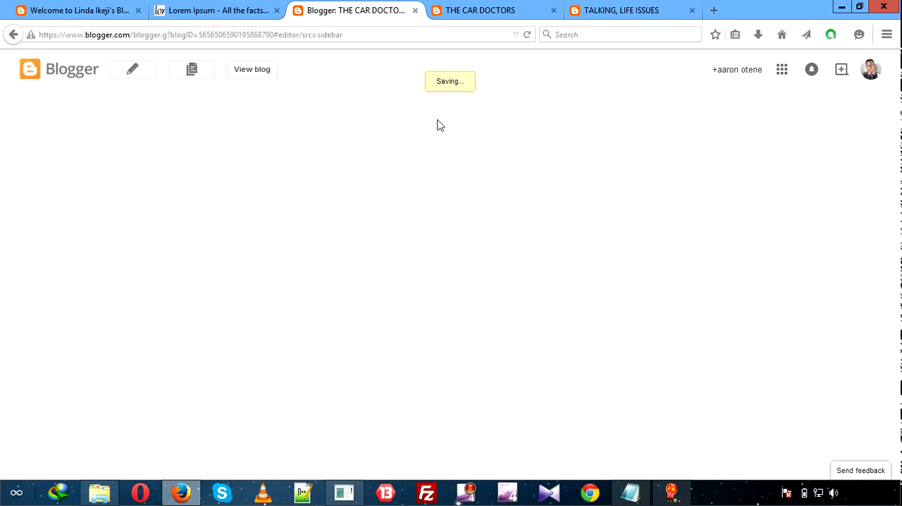
click(484, 33)
click(471, 19)
click(367, 12)
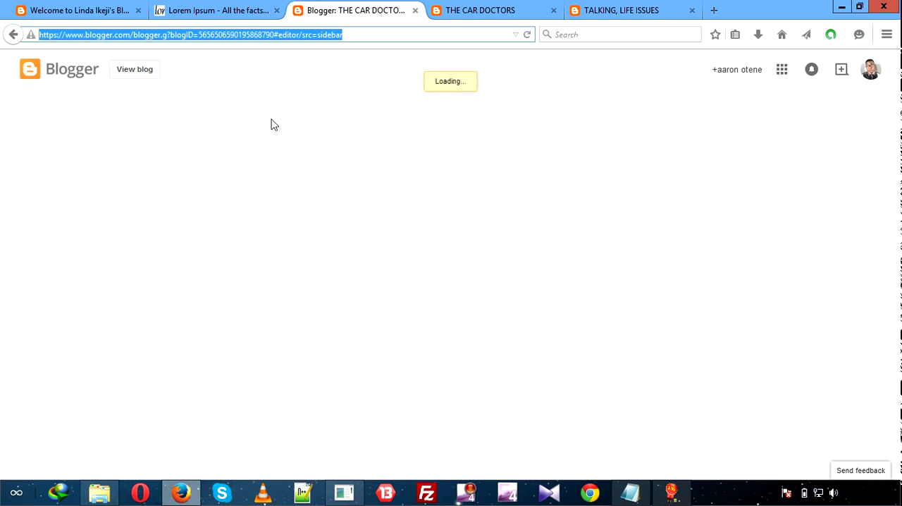
click(551, 125)
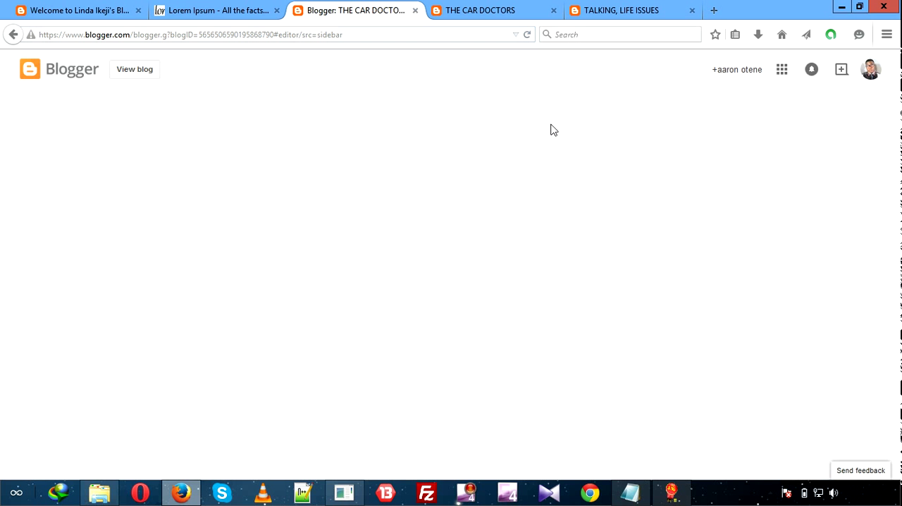
click(481, 11)
click(355, 11)
click(486, 11)
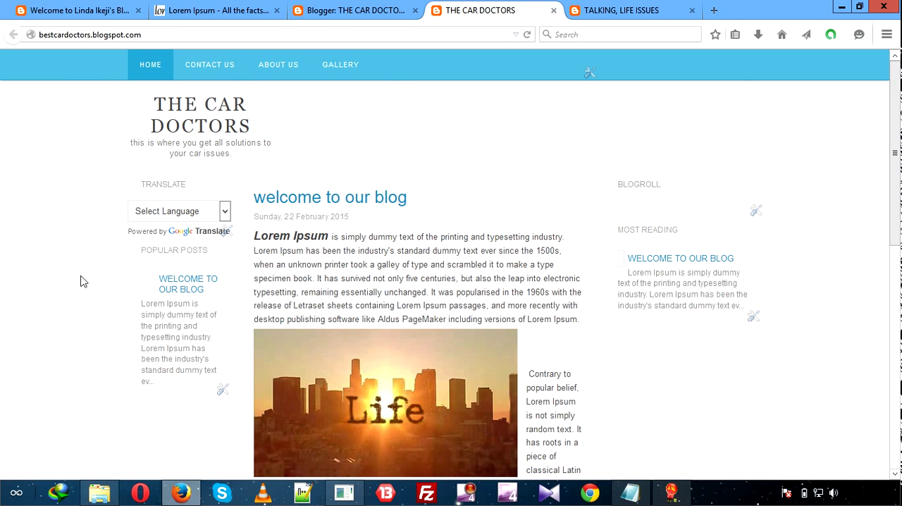
click(337, 10)
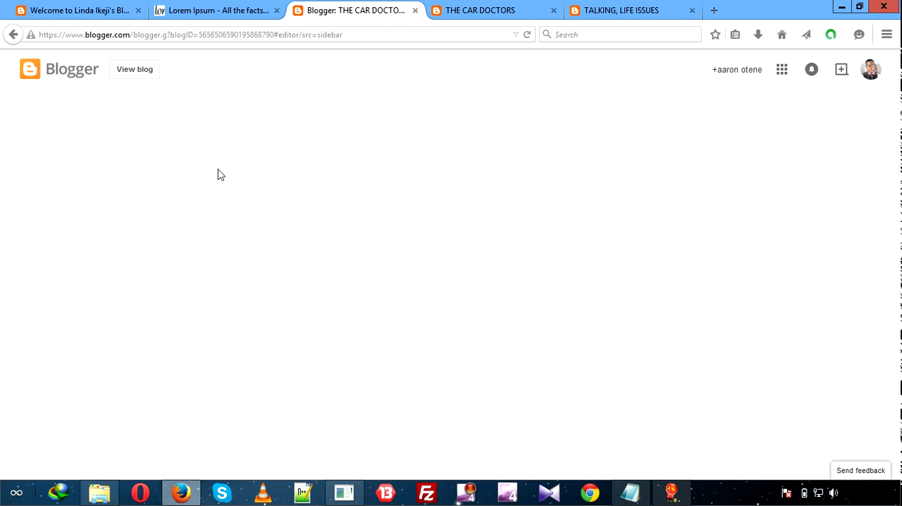
click(494, 7)
click(348, 9)
drag(474, 5, 368, 4)
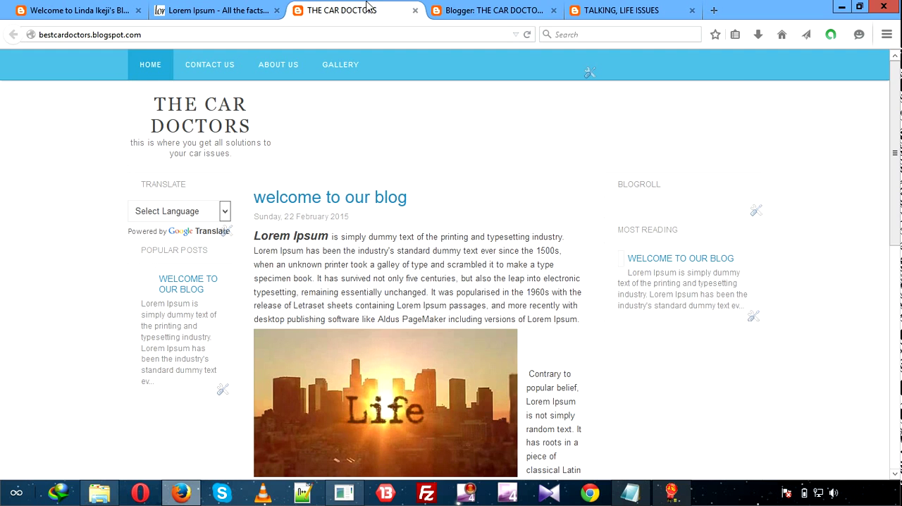
click(494, 6)
click(362, 7)
click(479, 8)
click(386, 7)
drag(469, 4, 372, 4)
click(468, 4)
click(344, 14)
click(469, 7)
click(361, 12)
click(463, 9)
click(365, 8)
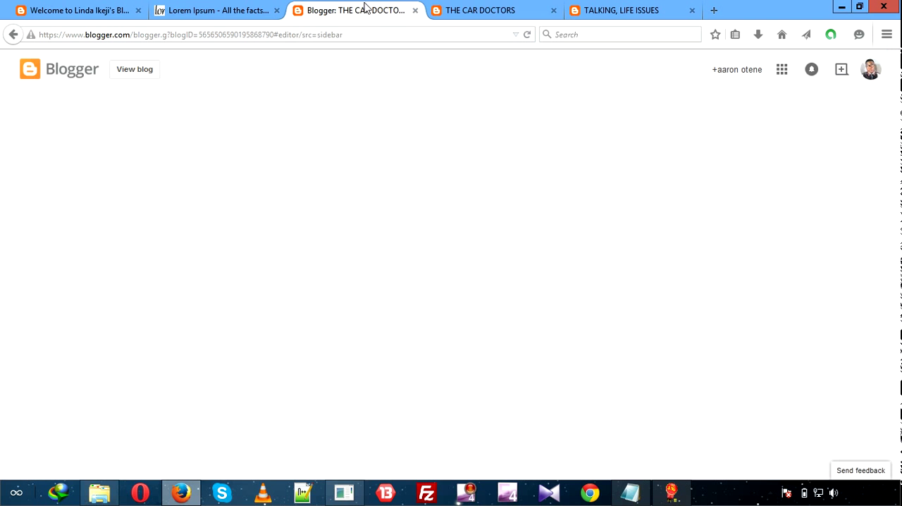
click(463, 7)
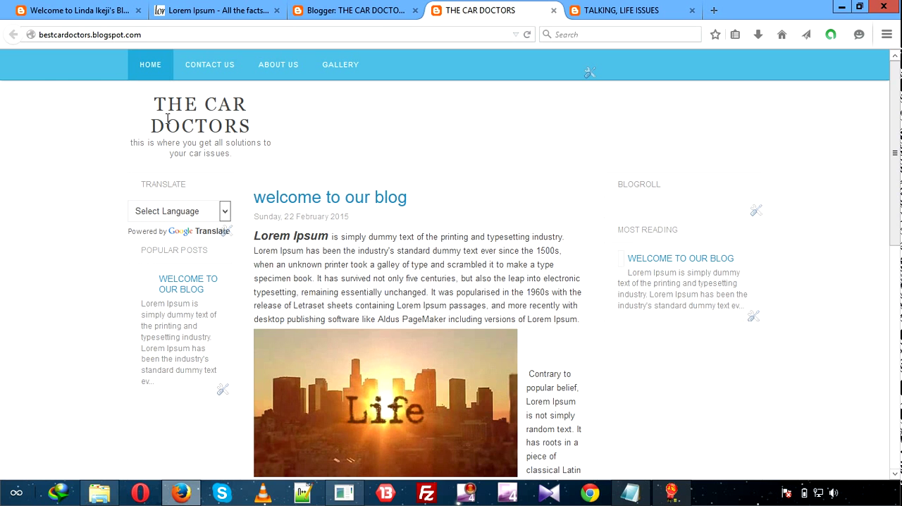
click(367, 10)
click(474, 7)
click(360, 10)
click(458, 7)
click(353, 7)
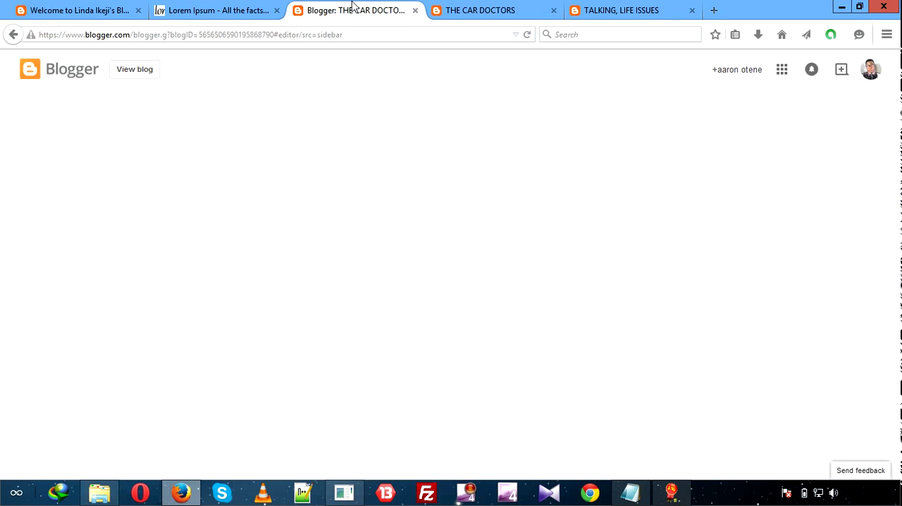
click(472, 8)
click(356, 9)
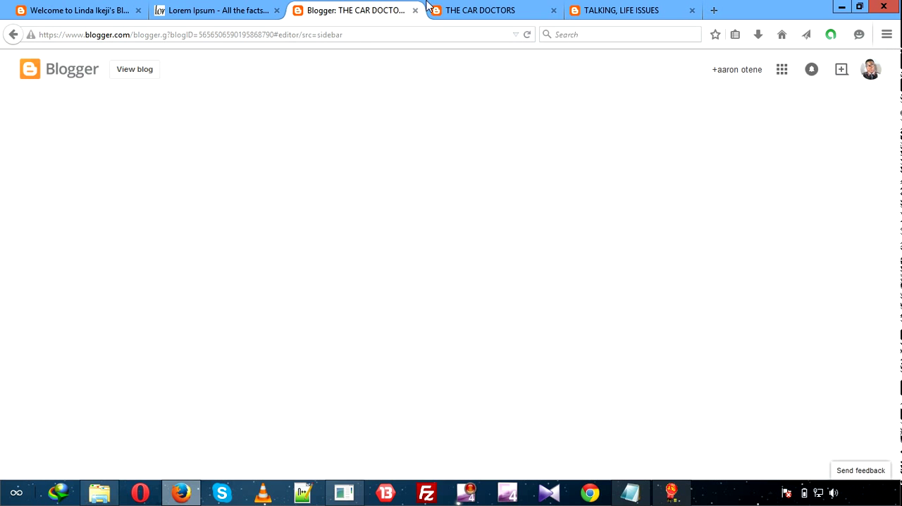
click(484, 9)
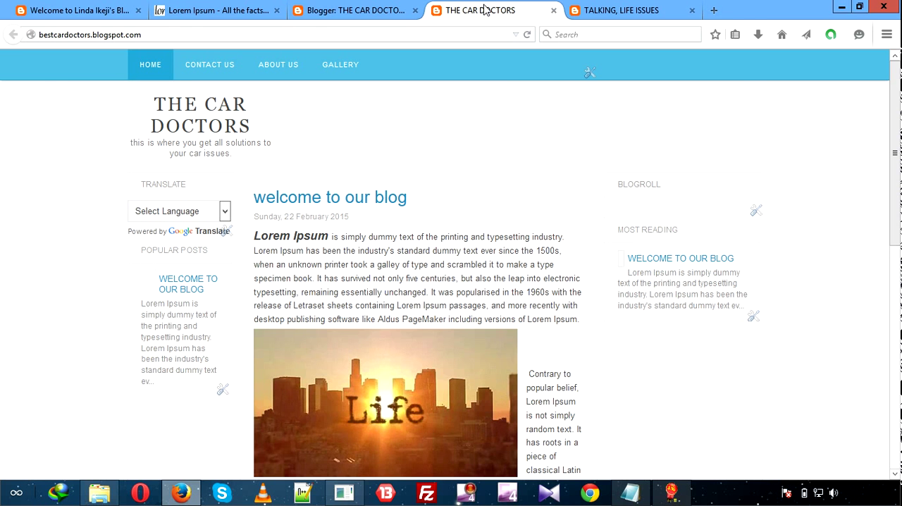
click(391, 5)
click(481, 11)
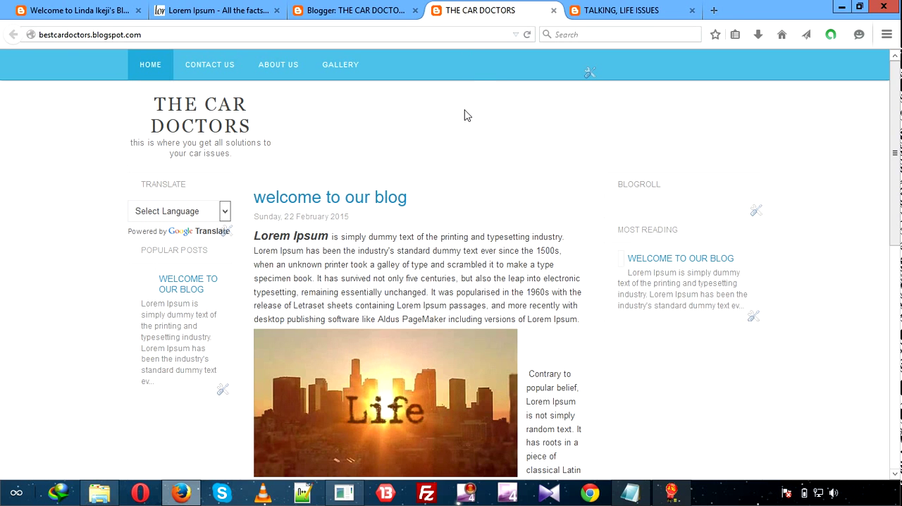